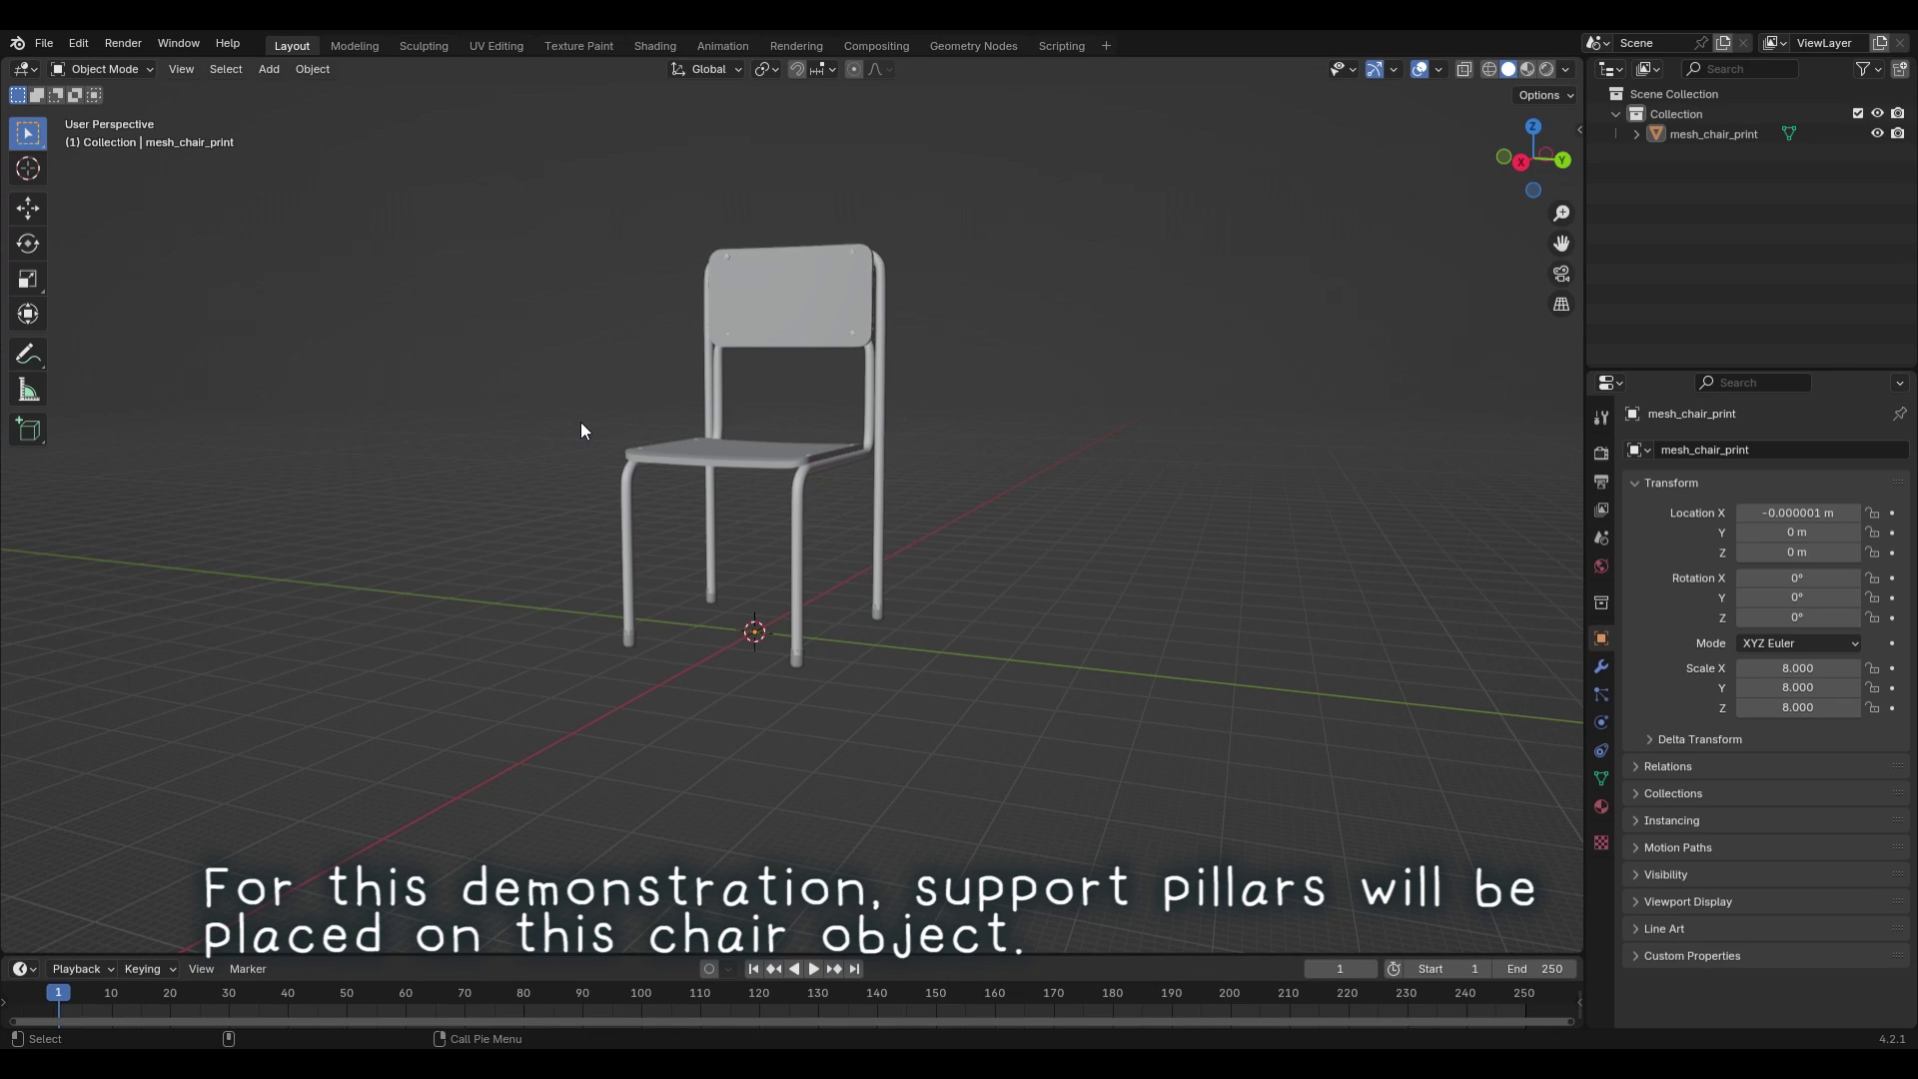
# - Select the chair mesh and prepare it as the target object for the Print Support pillar layout
pyautogui.moveTo(361, 580); pyautogui.dragTo(1323, 580, button='middle')
pyautogui.click(1588, 135)
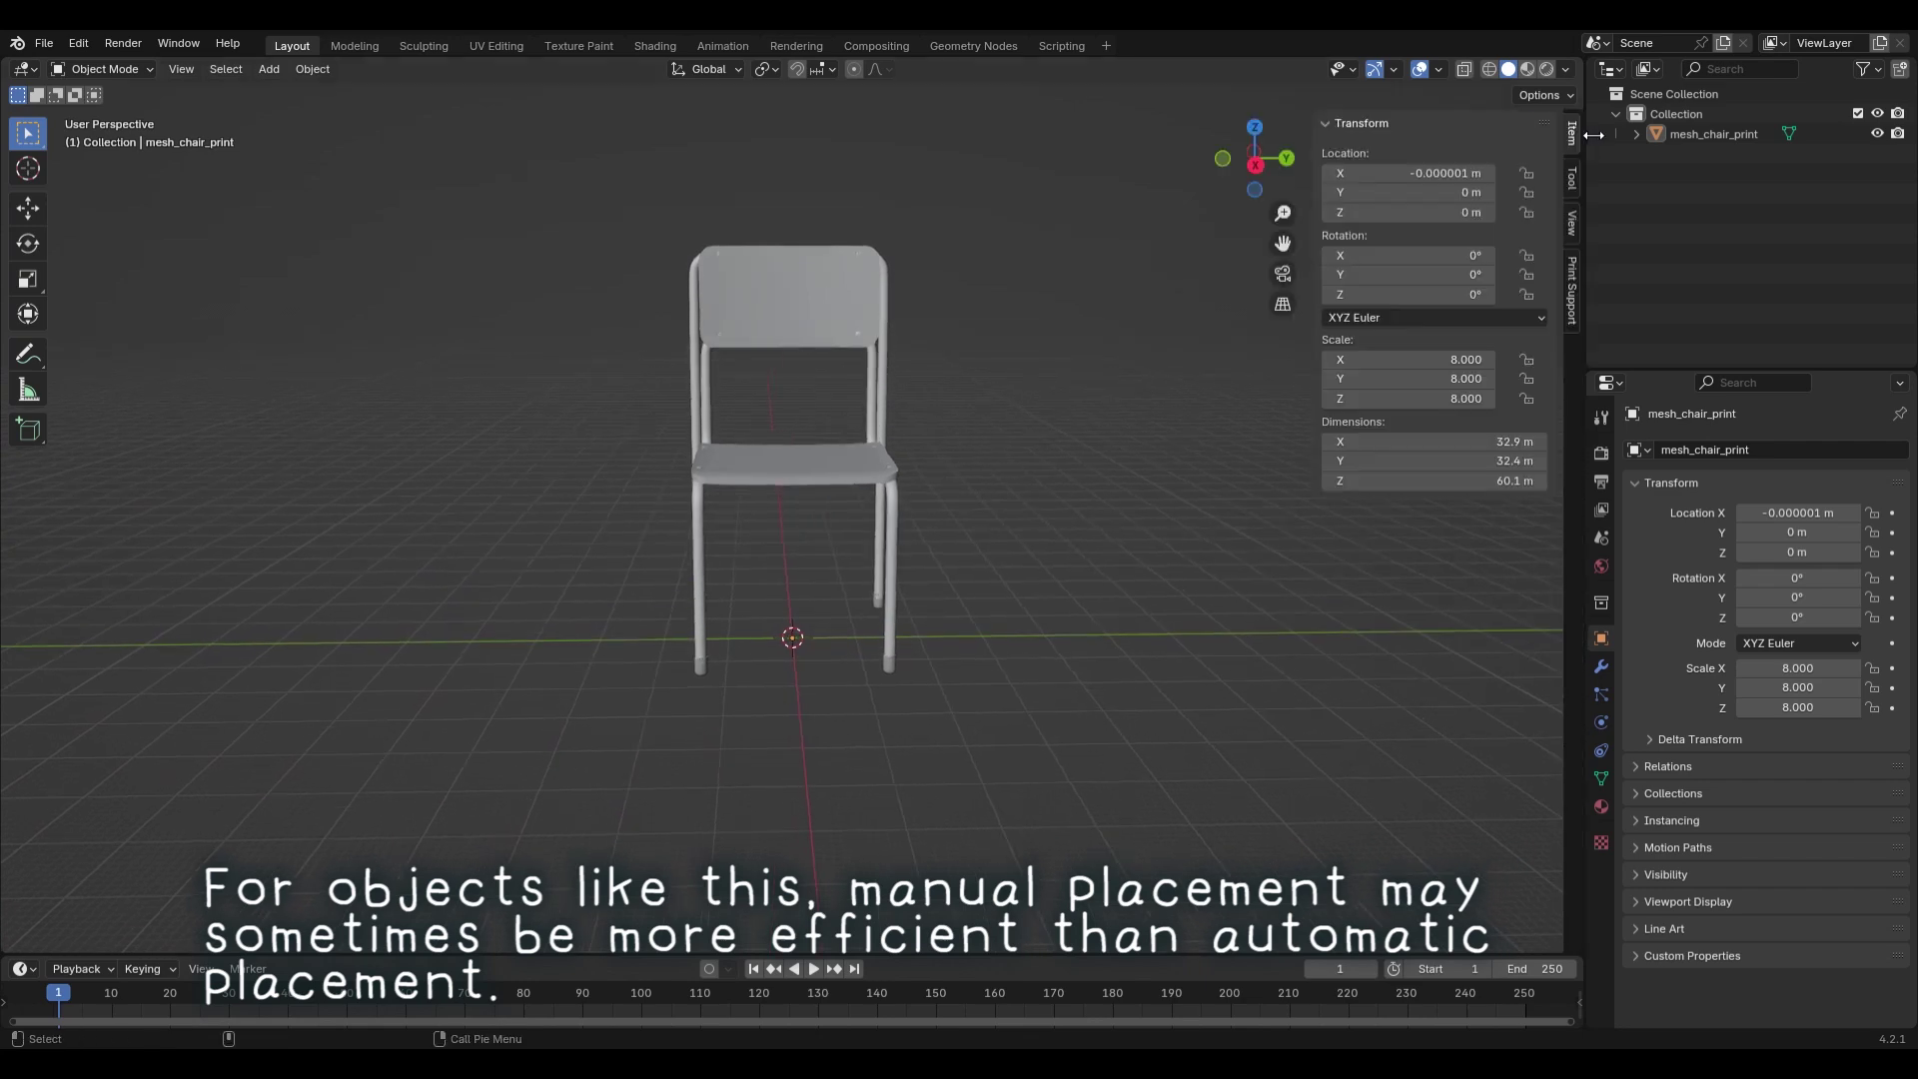
pyautogui.click(1575, 285)
pyautogui.click(821, 305)
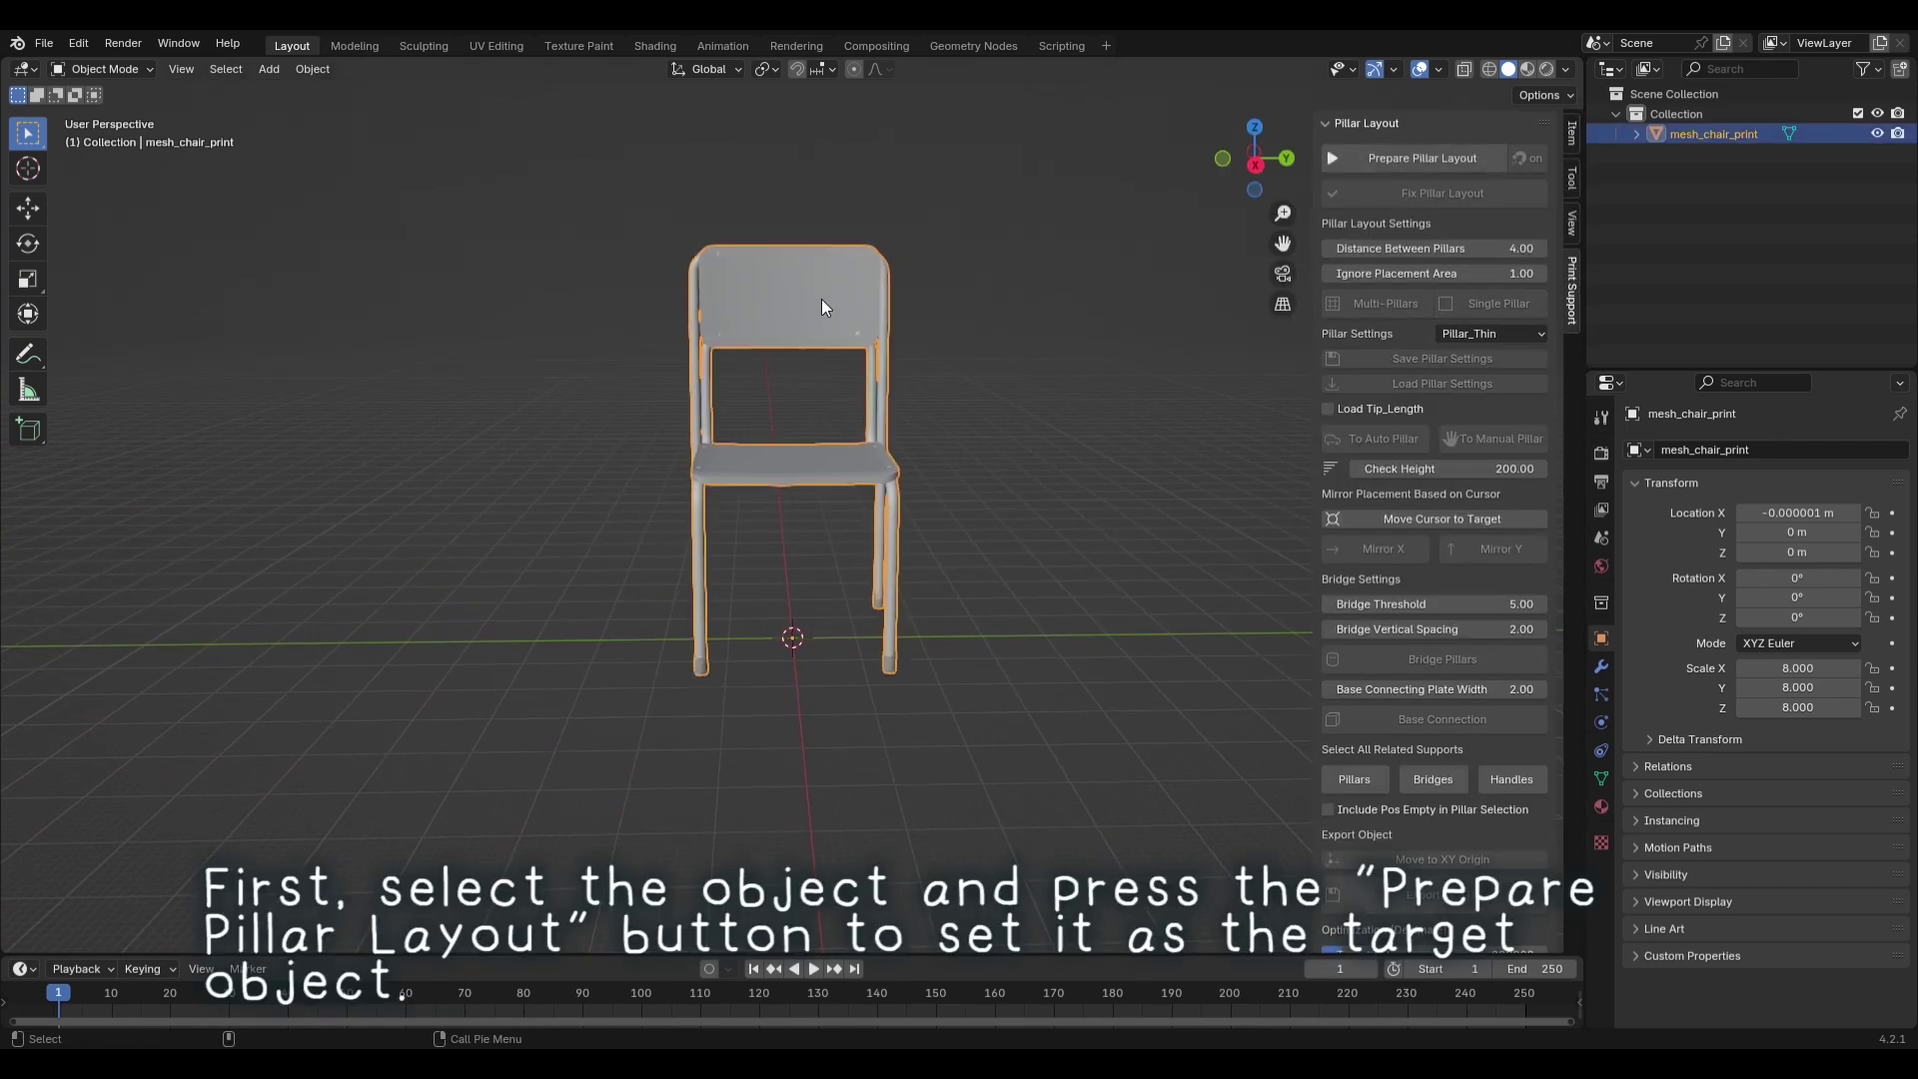
pyautogui.click(1365, 159)
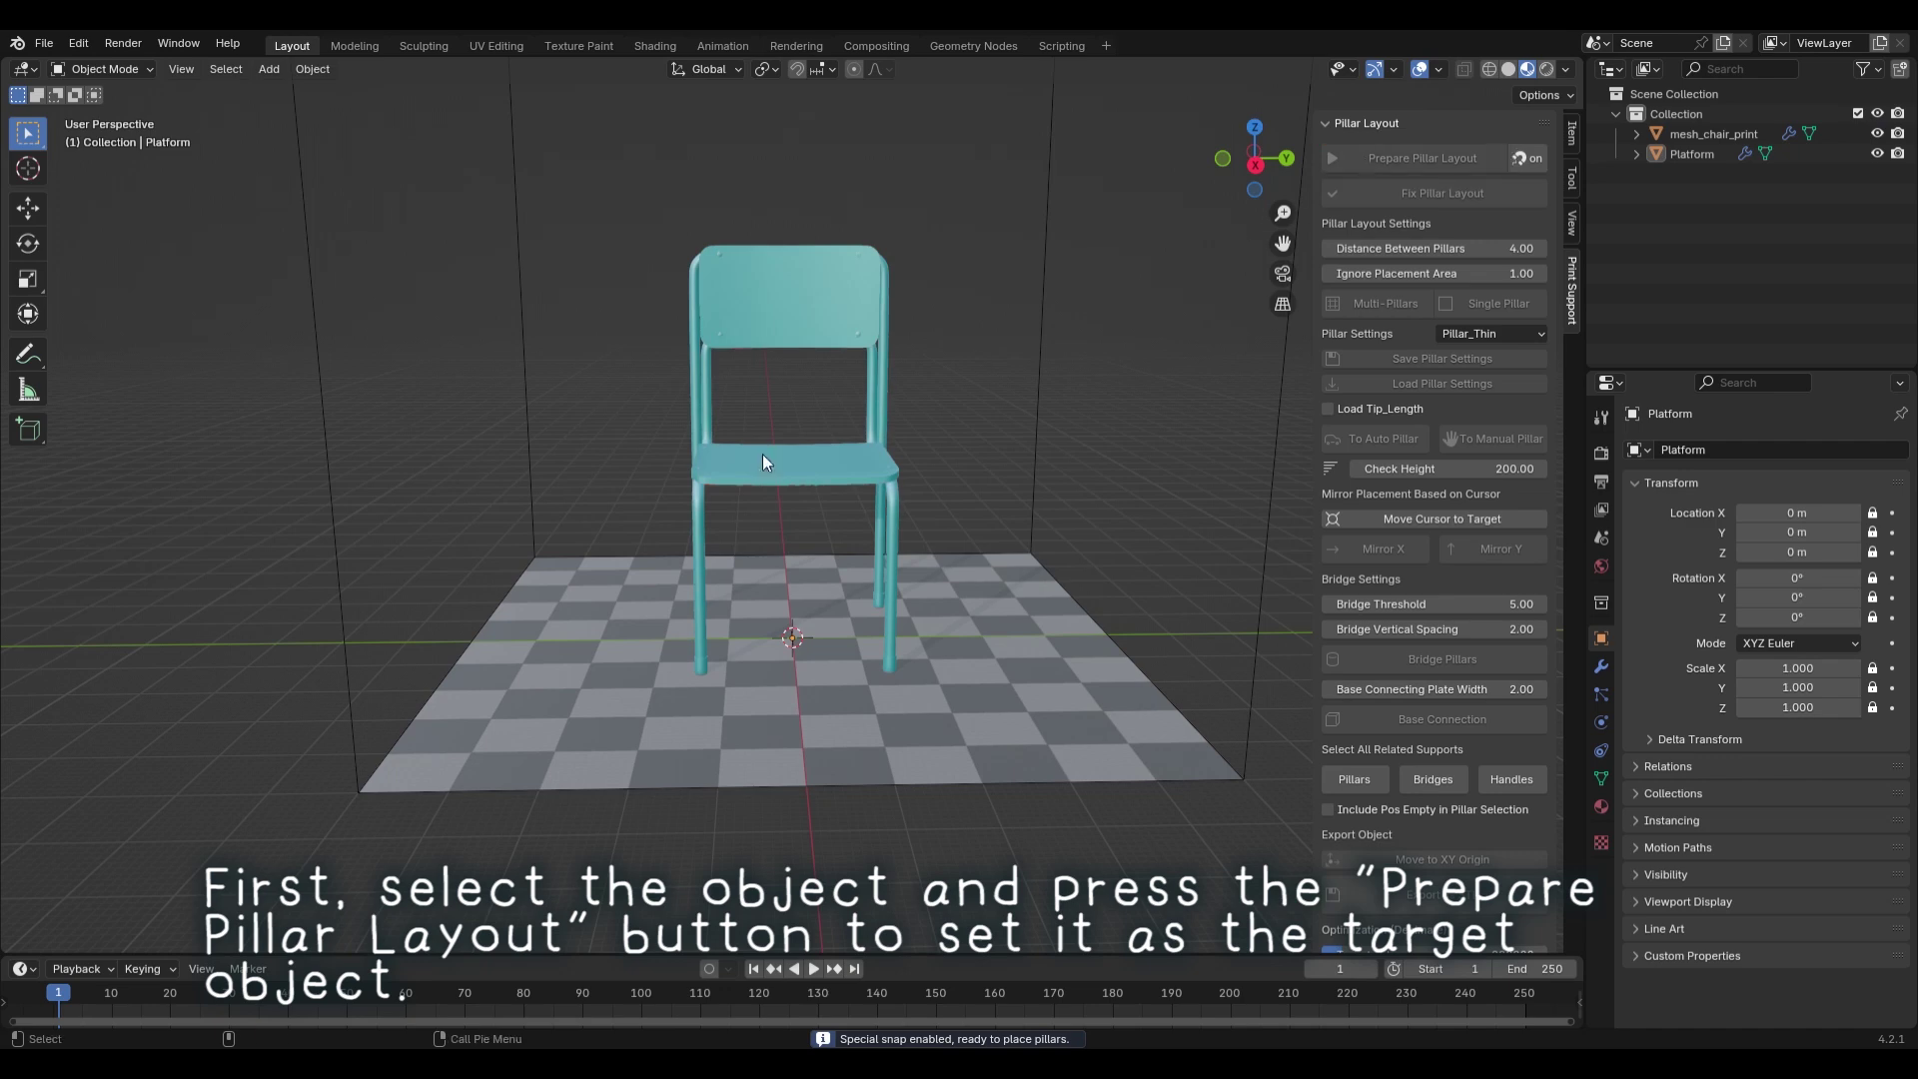
# - Raise the chair about 3 m along Z above the platform with the Move tool, working in the right orthographic view
pyautogui.click(1256, 165)
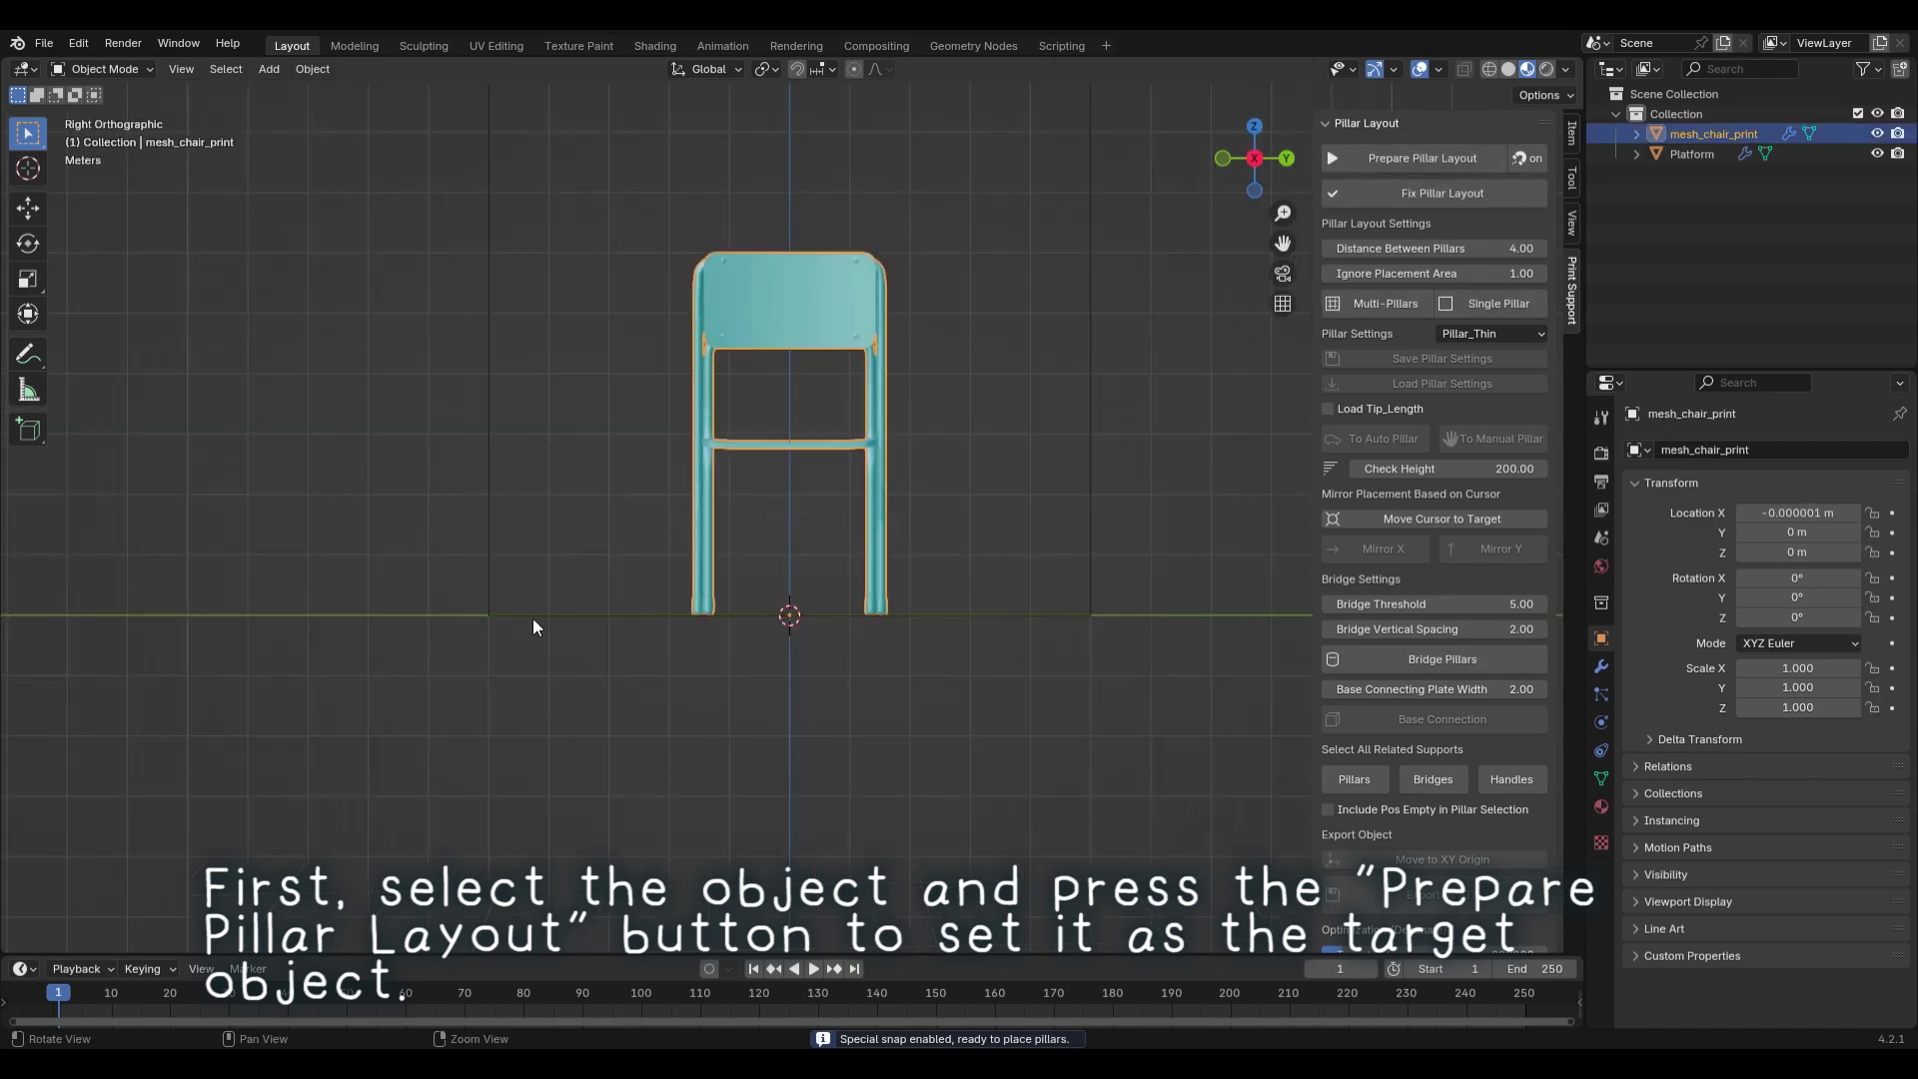
pyautogui.scroll(6, 600, 620)
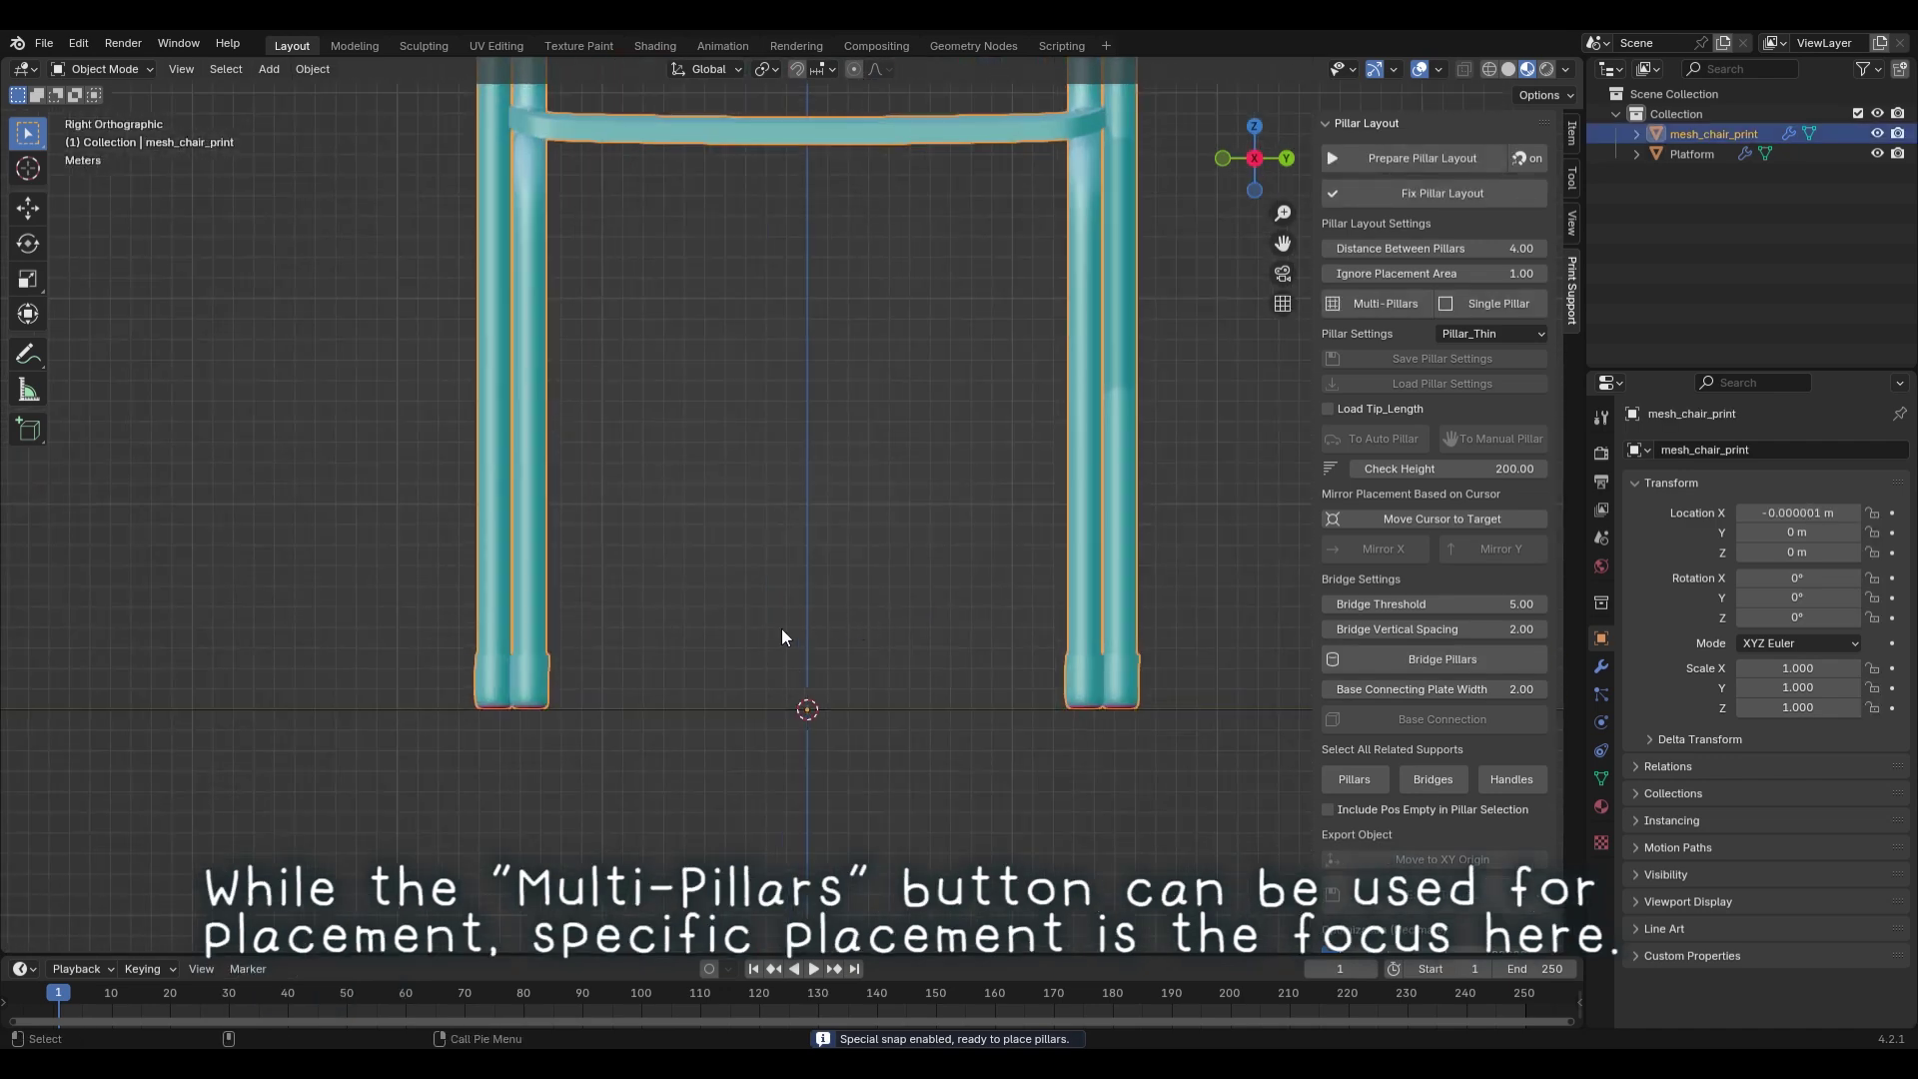
pyautogui.hotkey('shift', 'space')
pyautogui.press('g')
pyautogui.moveTo(807, 624); pyautogui.dragTo(847, 566)
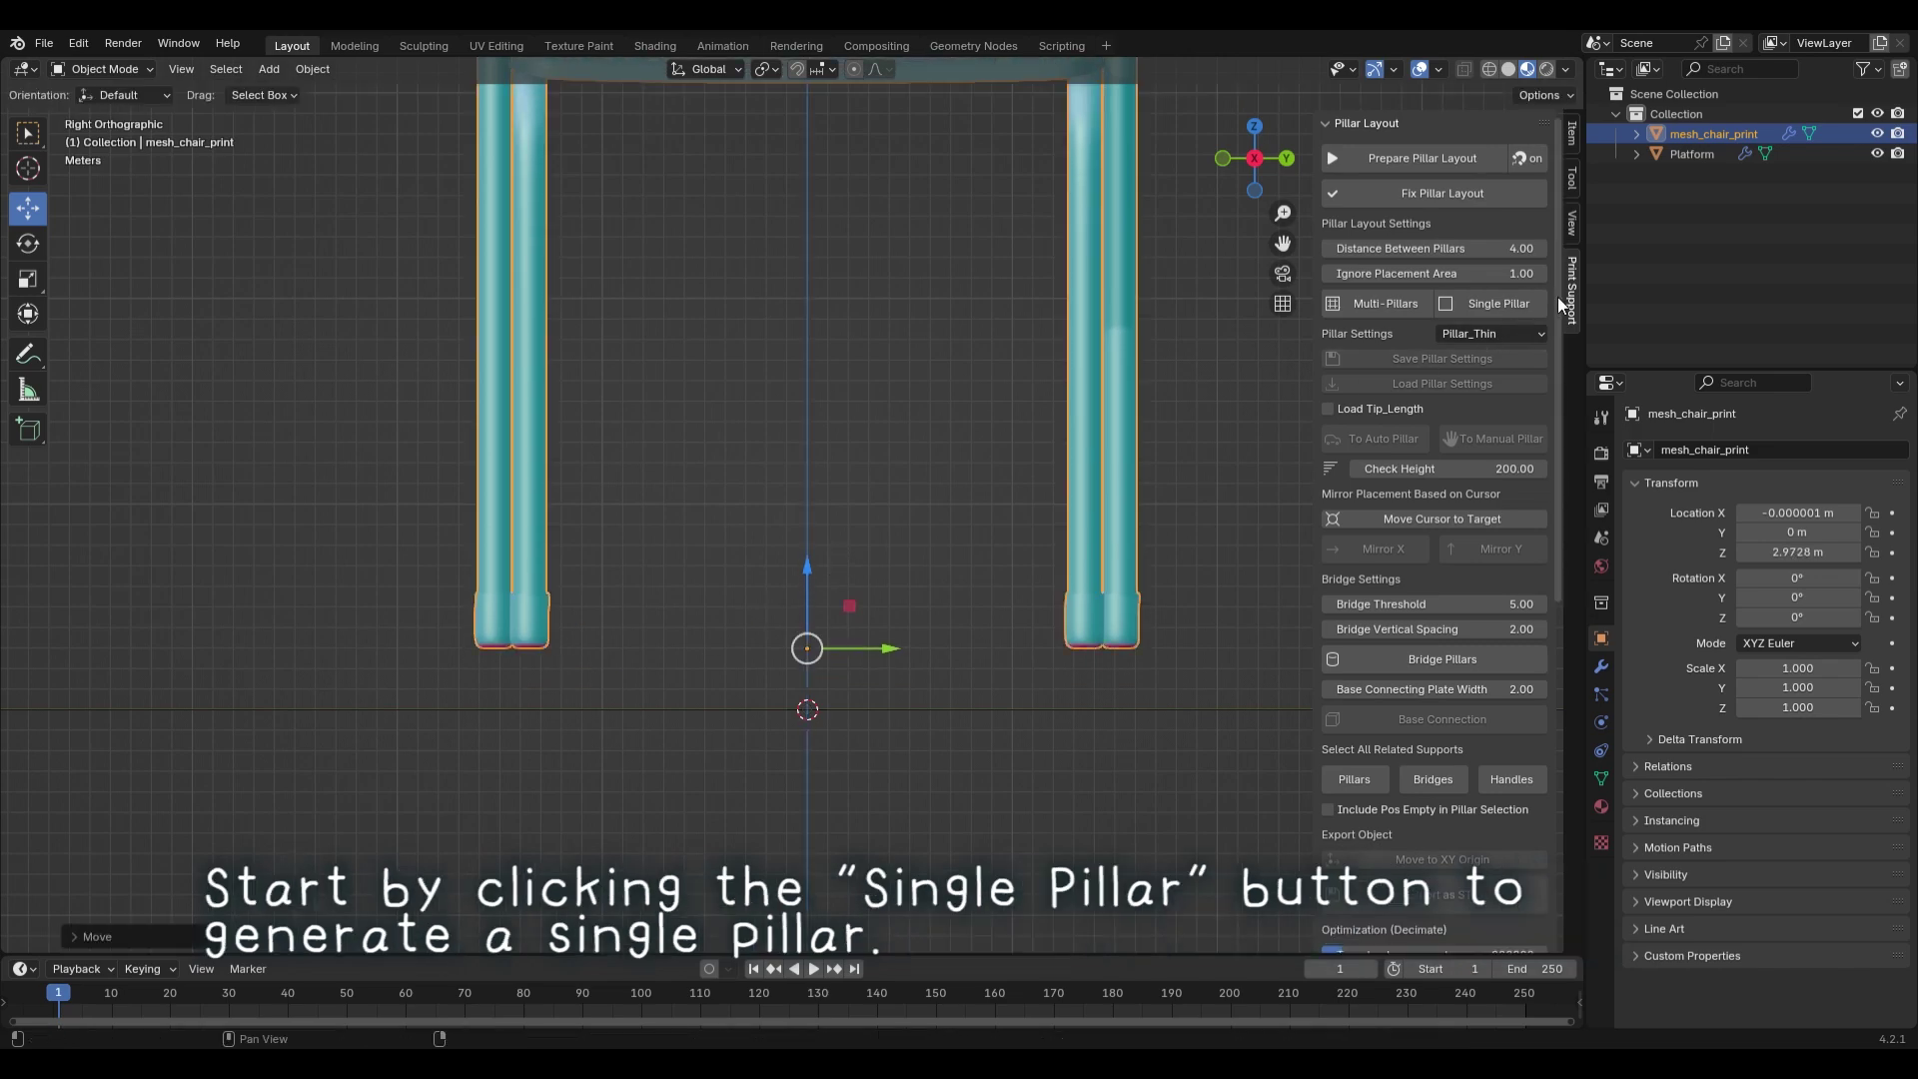
# - Generate a single Pillar_Thin support and place it under the bottom of one back chair leg
pyautogui.click(1524, 308)
pyautogui.keyDown('alt'); pyautogui.moveTo(640, 659); pyautogui.dragTo(717, 588); pyautogui.keyUp('alt')
pyautogui.scroll(3, 717, 589)
pyautogui.hotkey('shift', 'd')
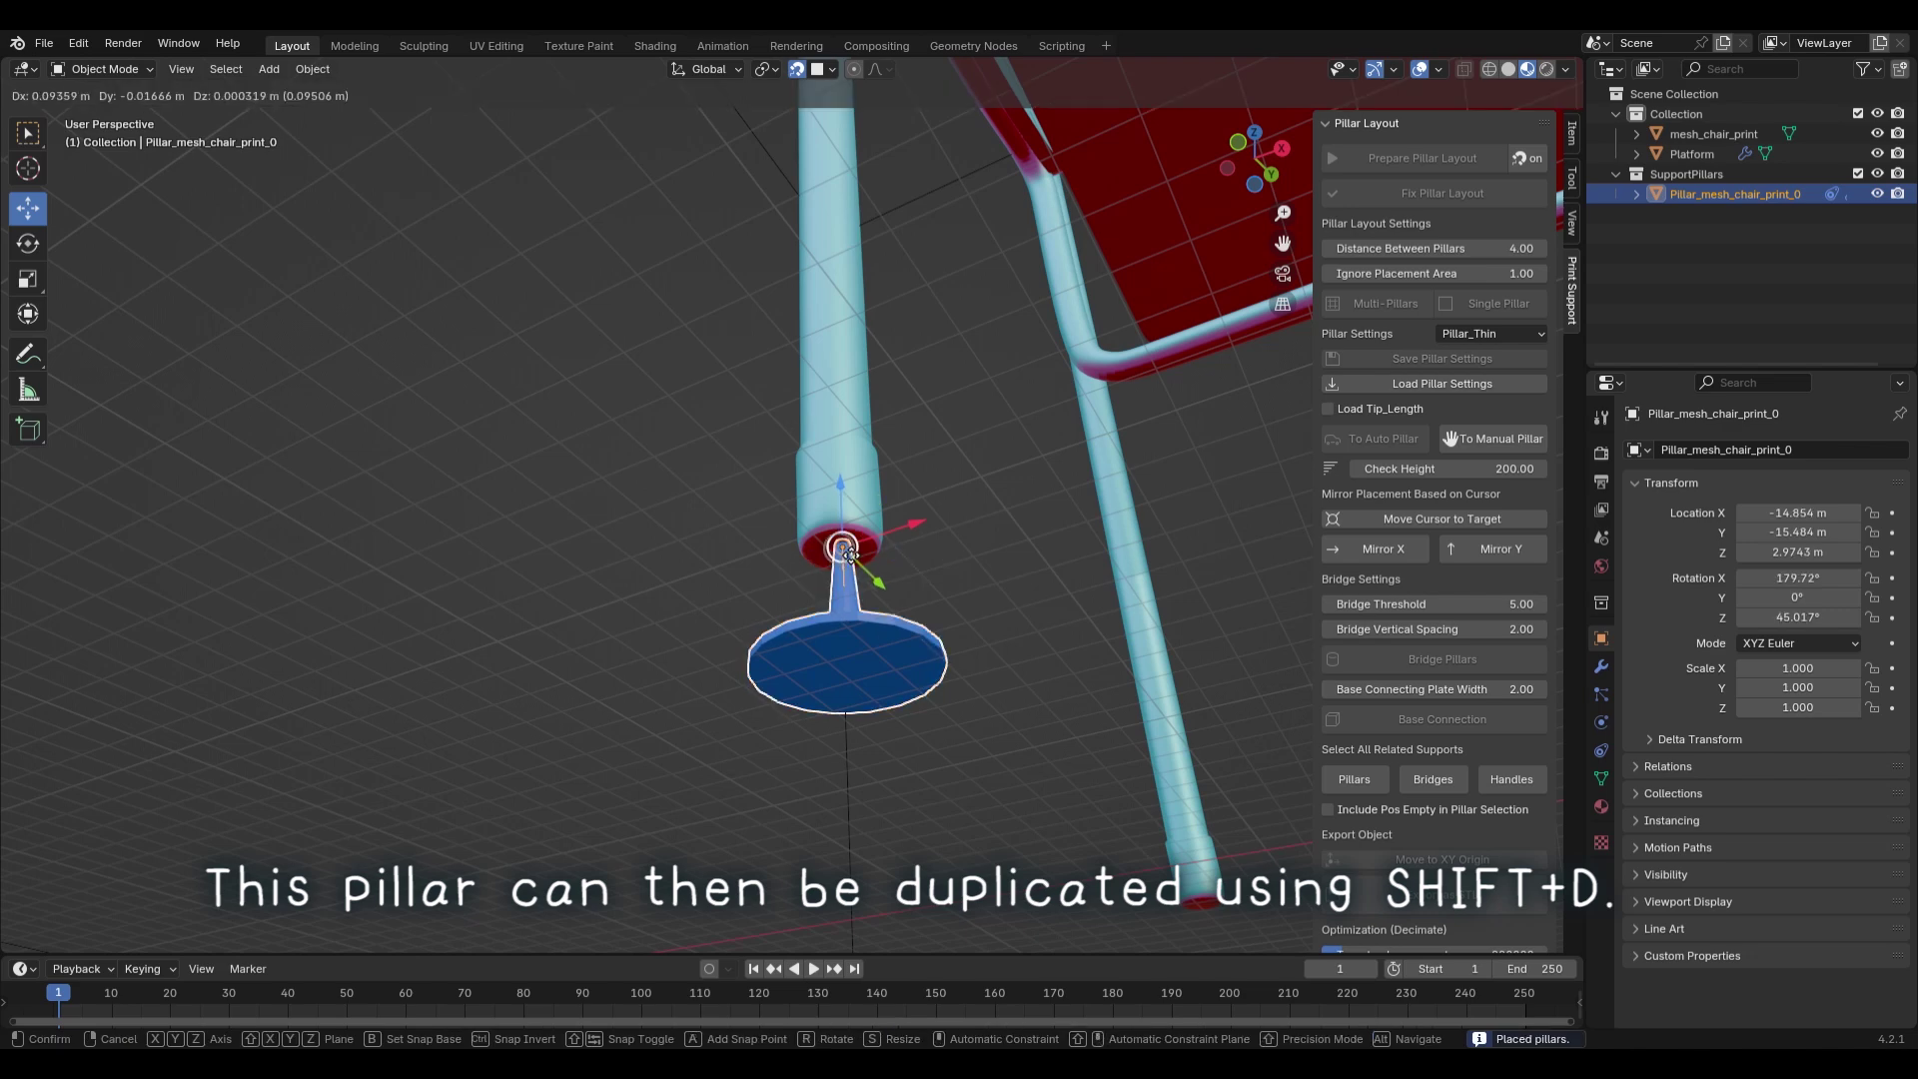
pyautogui.click(844, 552)
# - Duplicate the pillar three times and spread the copies around the bottom of the same back leg
pyautogui.hotkey('shift', 'd')
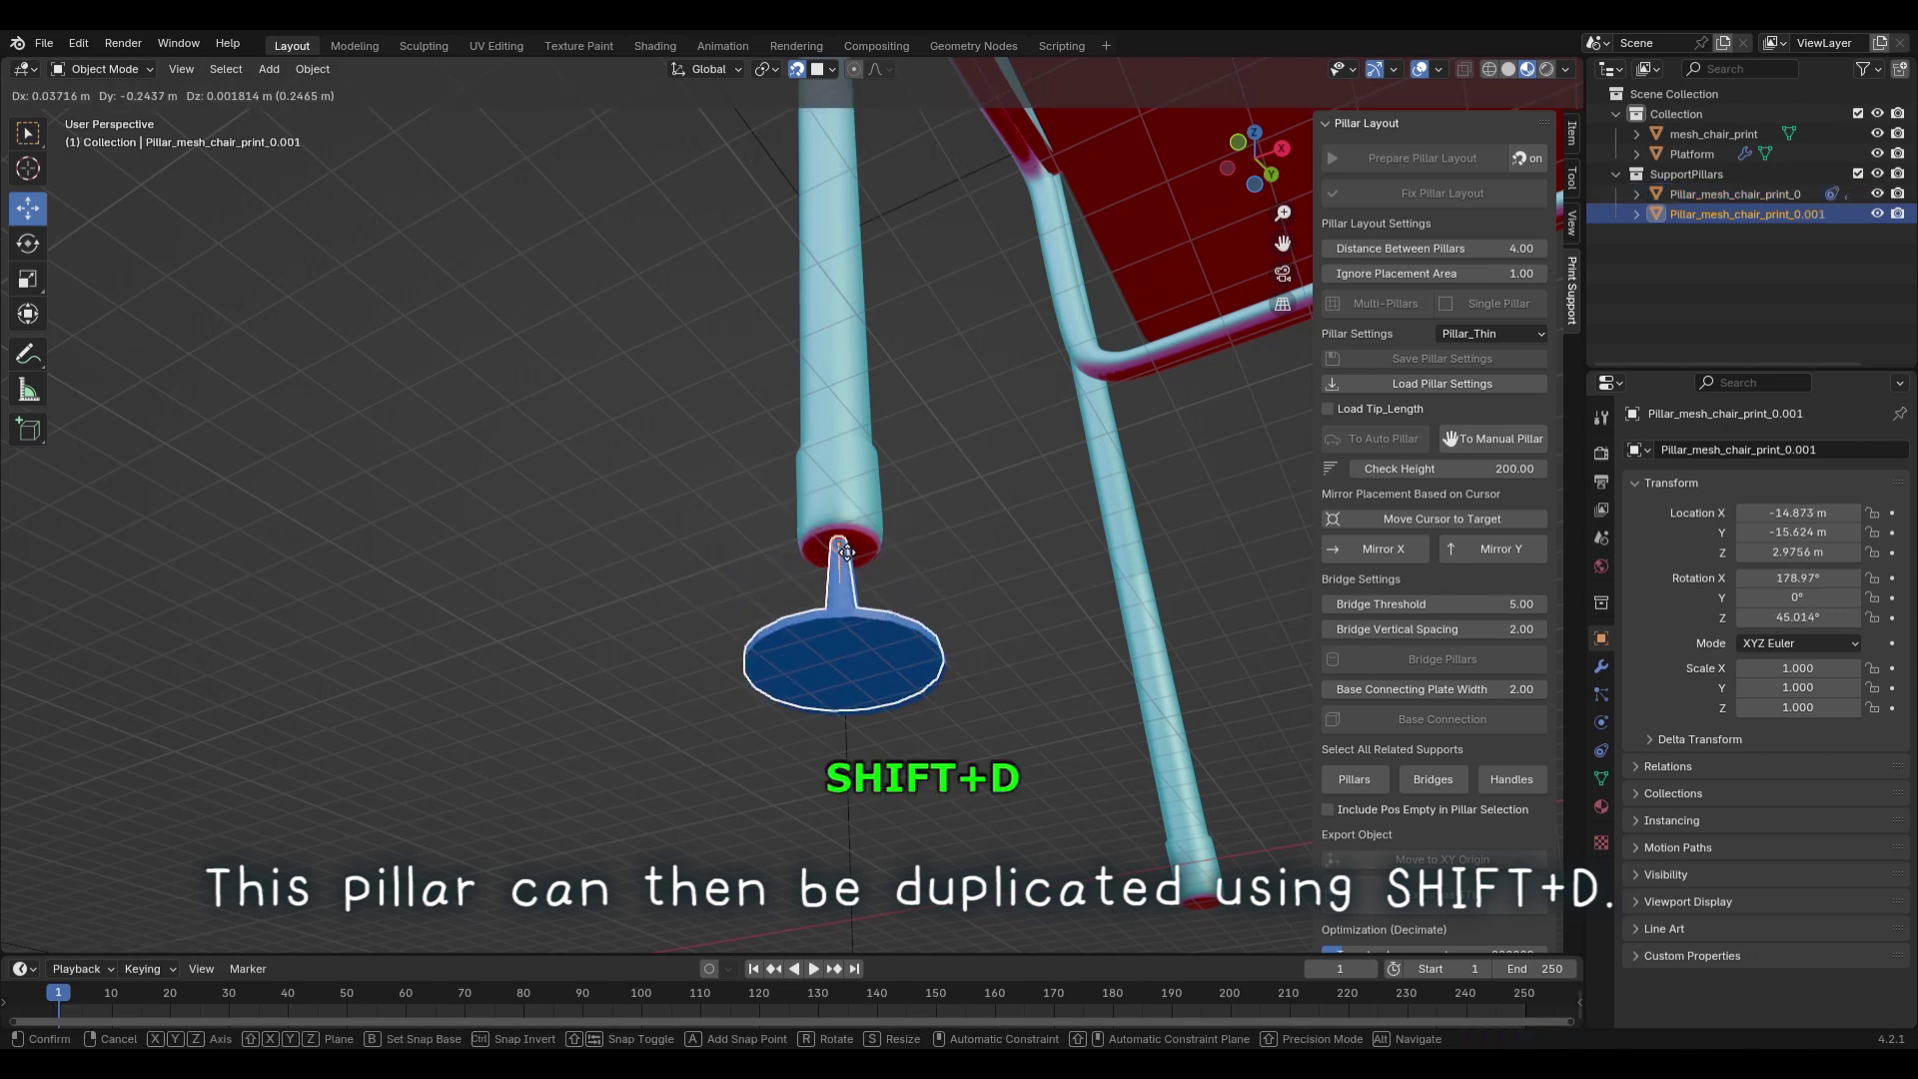
pyautogui.click(847, 548)
pyautogui.hotkey('shift', 'd')
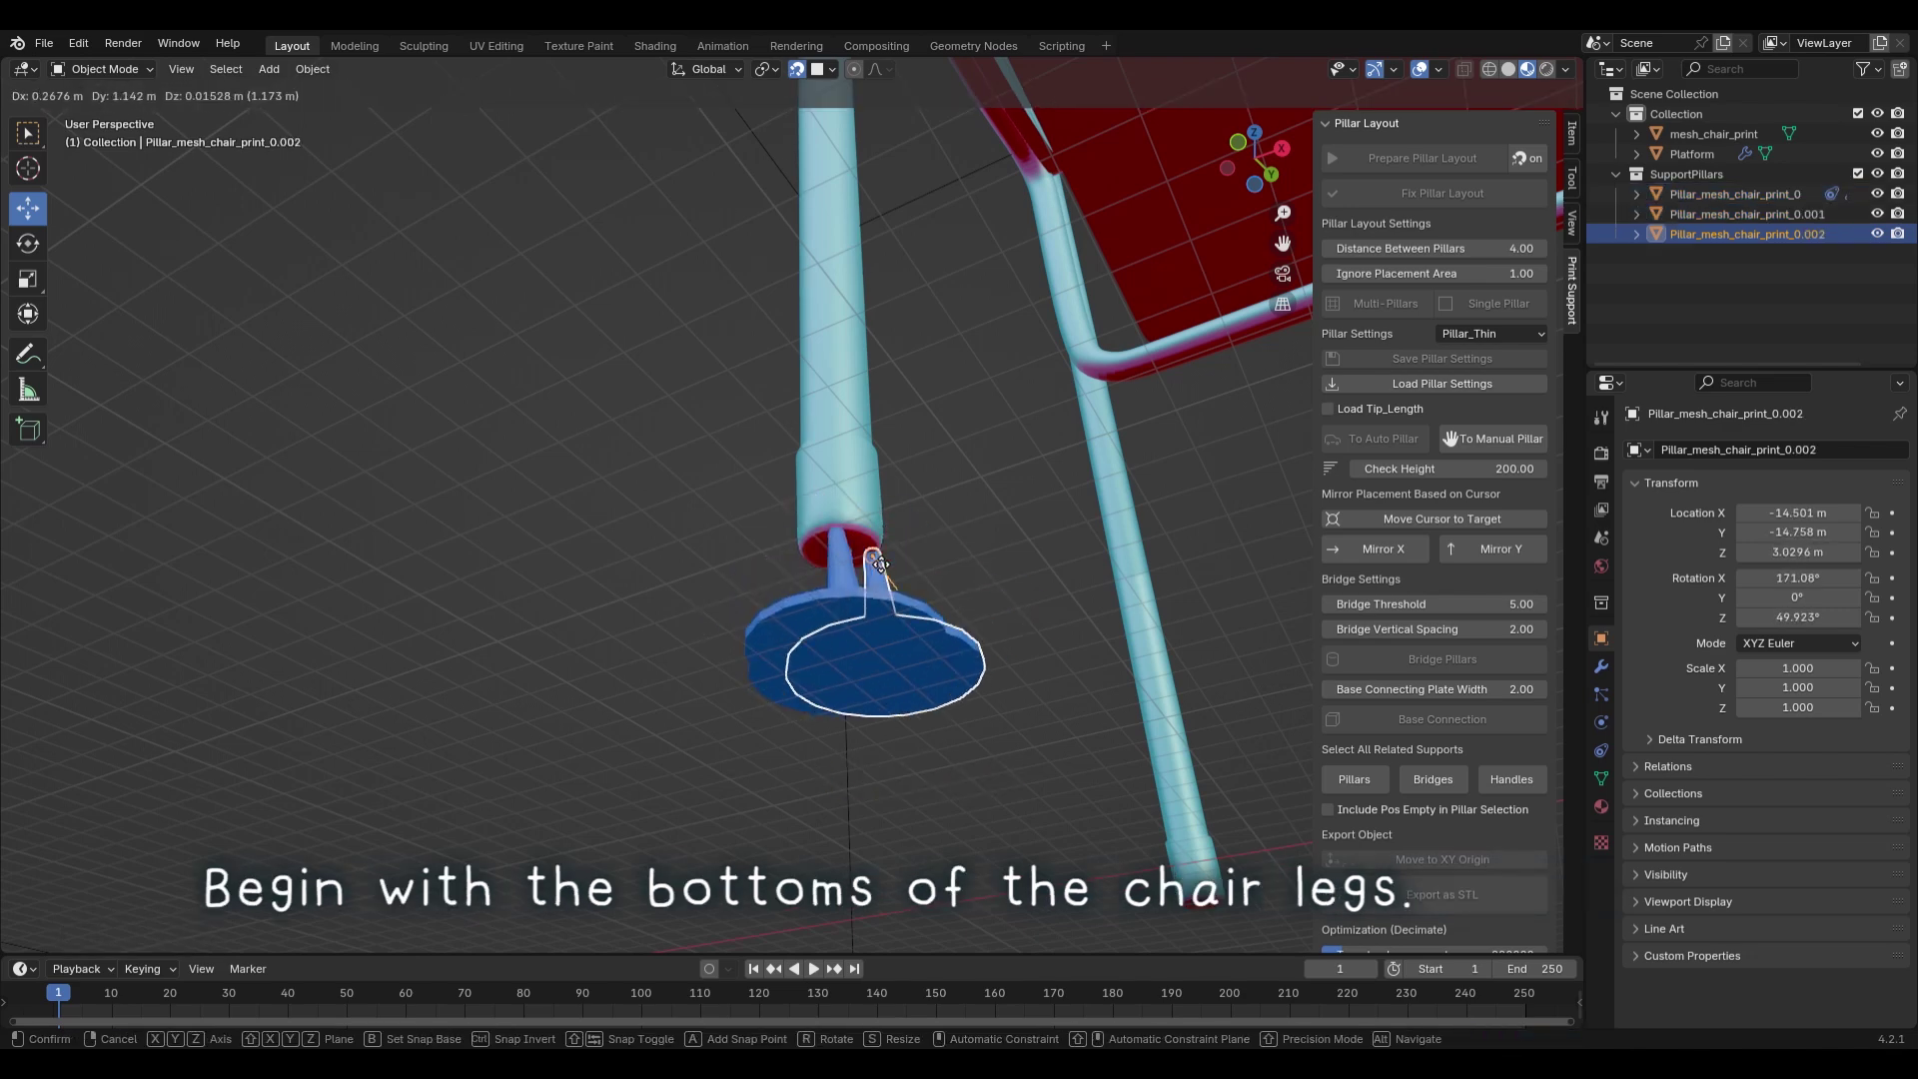
pyautogui.click(878, 562)
pyautogui.hotkey('shift', 'd')
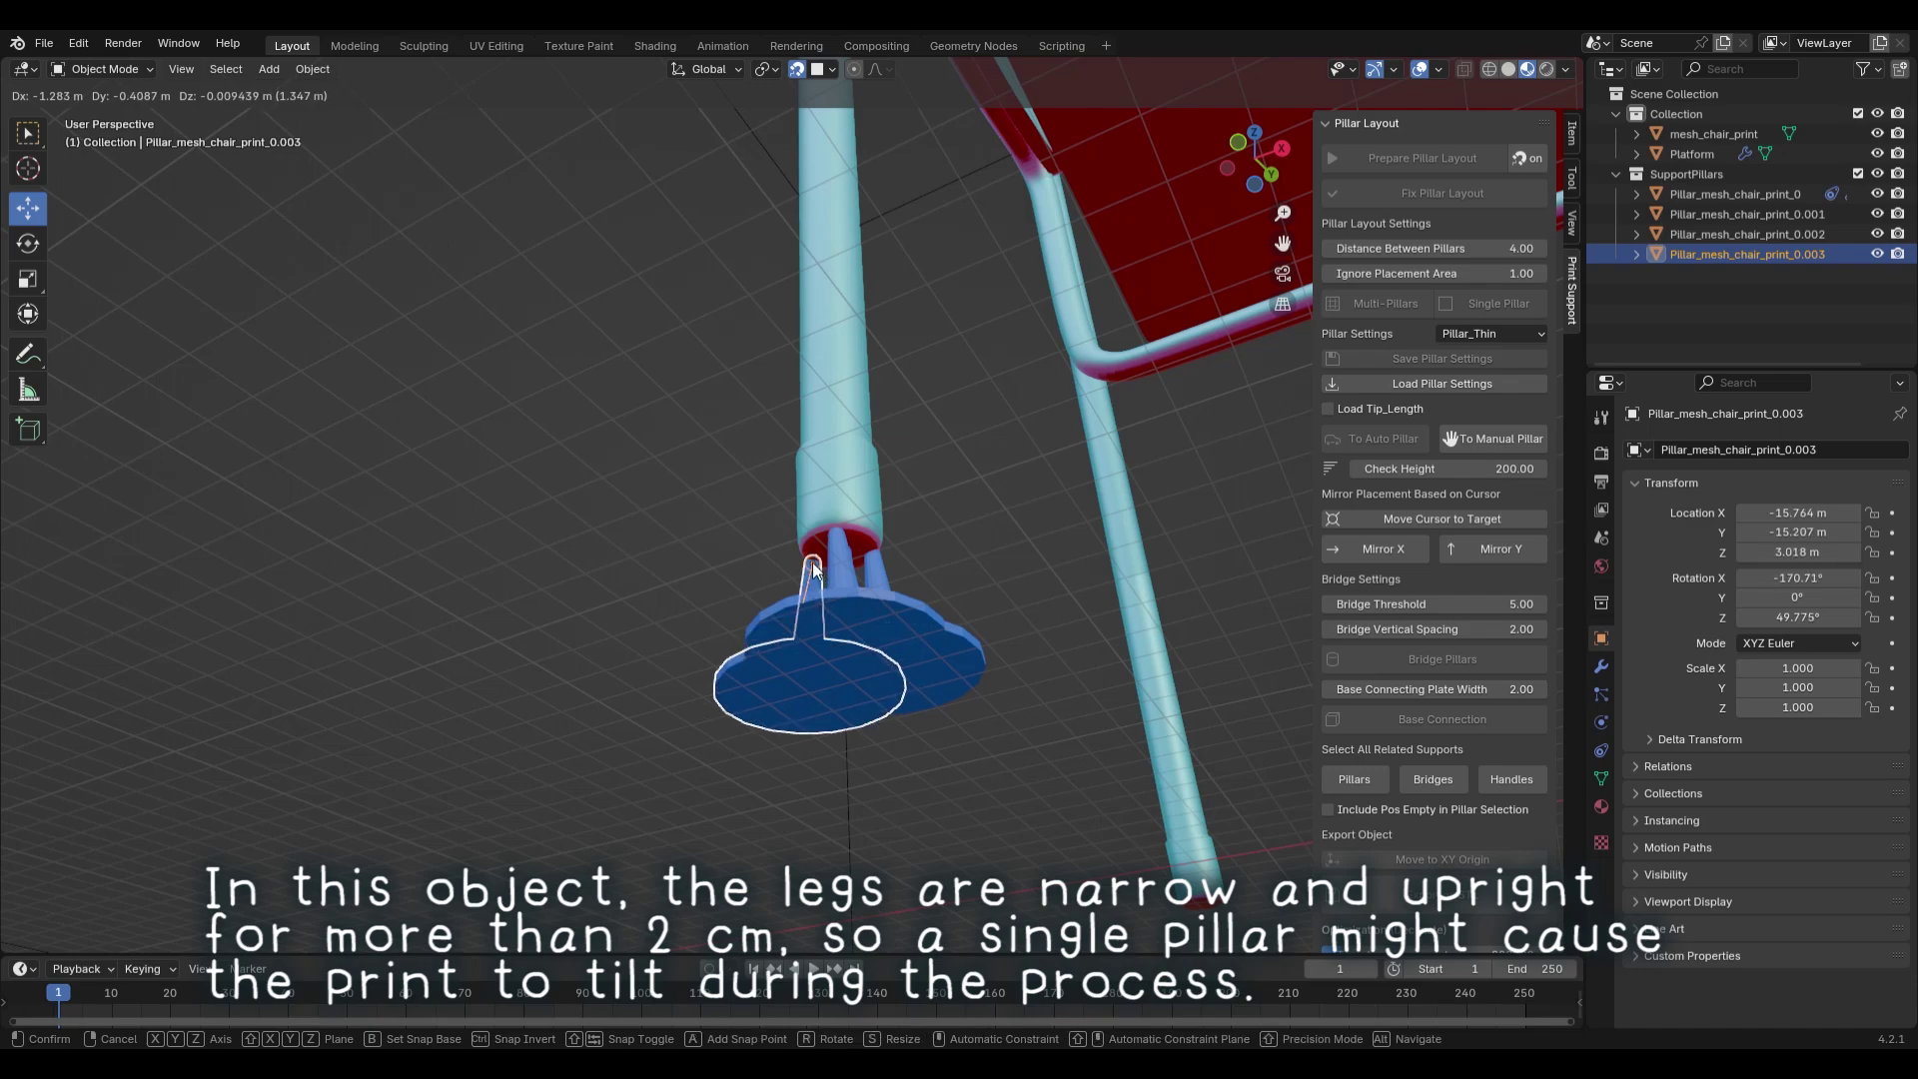
pyautogui.click(814, 568)
# - Place four duplicated pillars under the bottom of the front leg on the same side of the chair
pyautogui.moveTo(814, 567); pyautogui.dragTo(872, 615, button='middle')
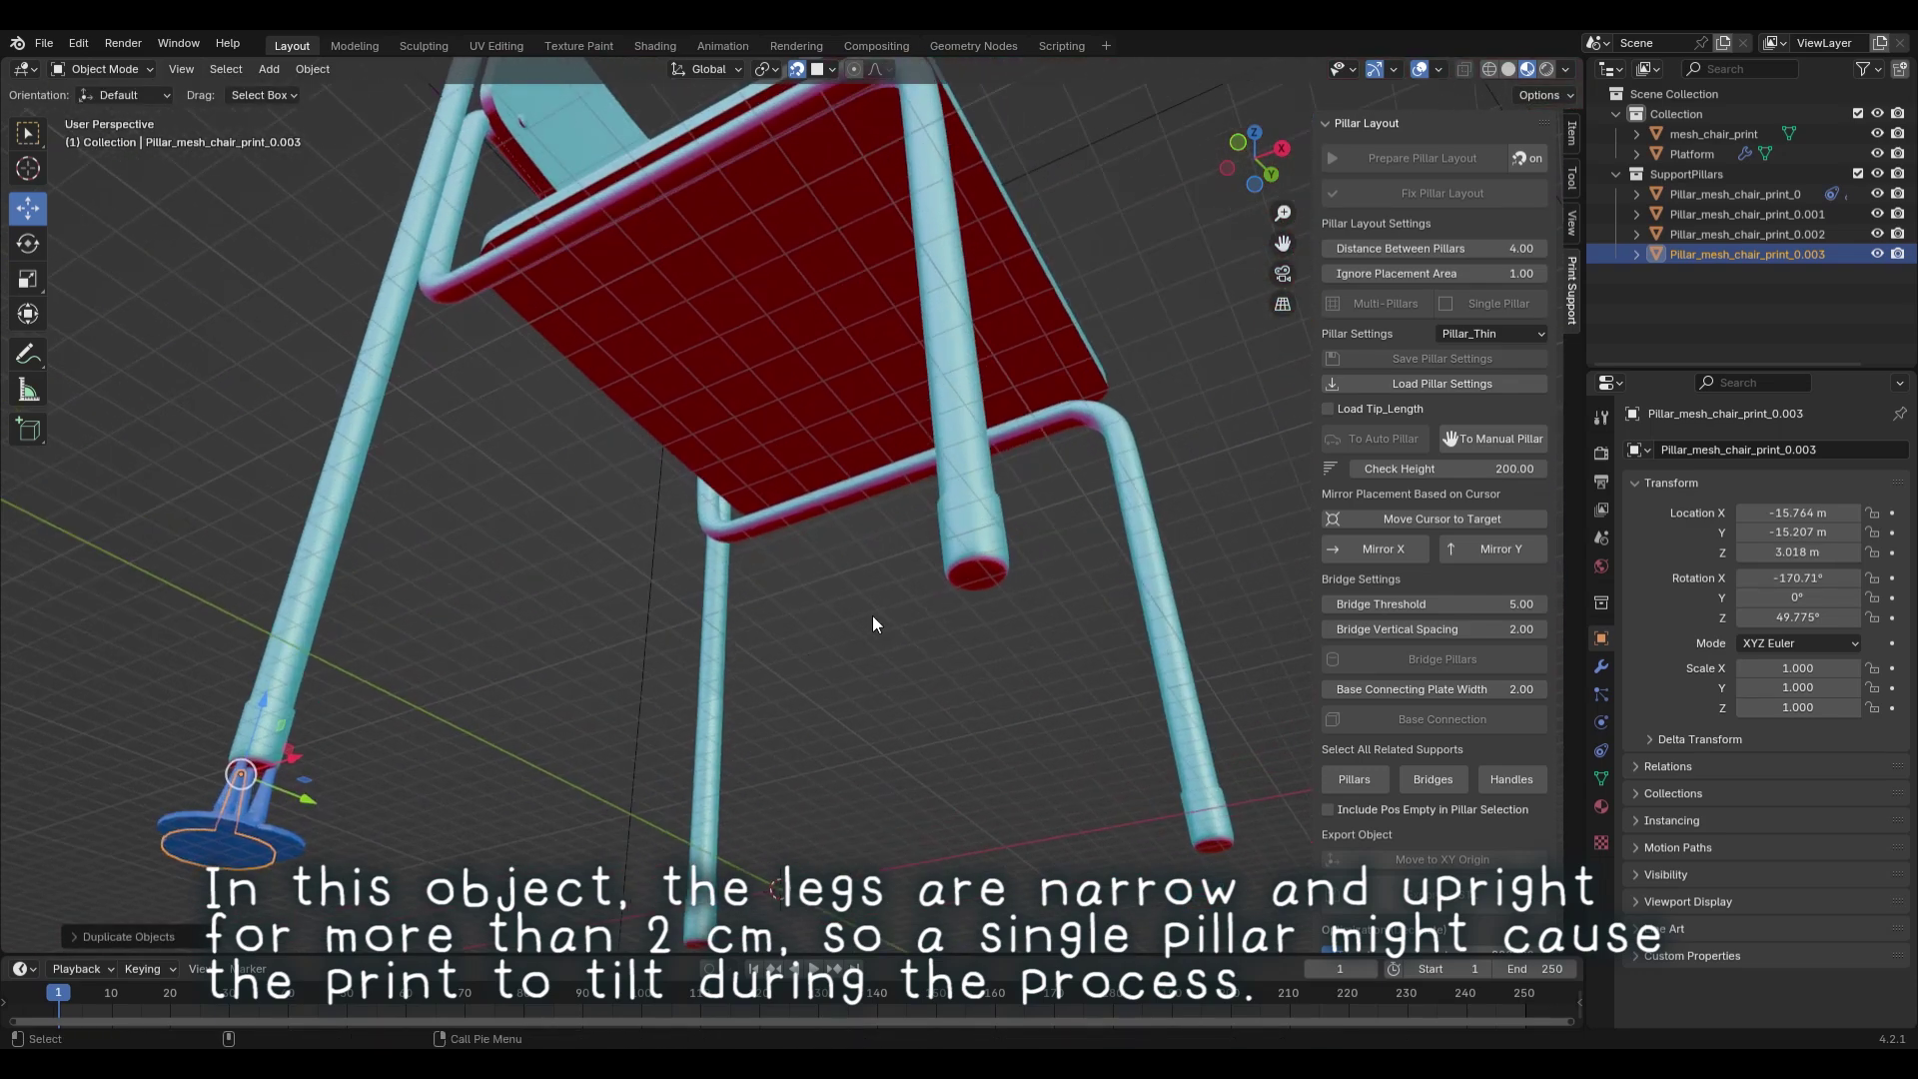
pyautogui.hotkey('shift', 'd')
pyautogui.click(978, 574)
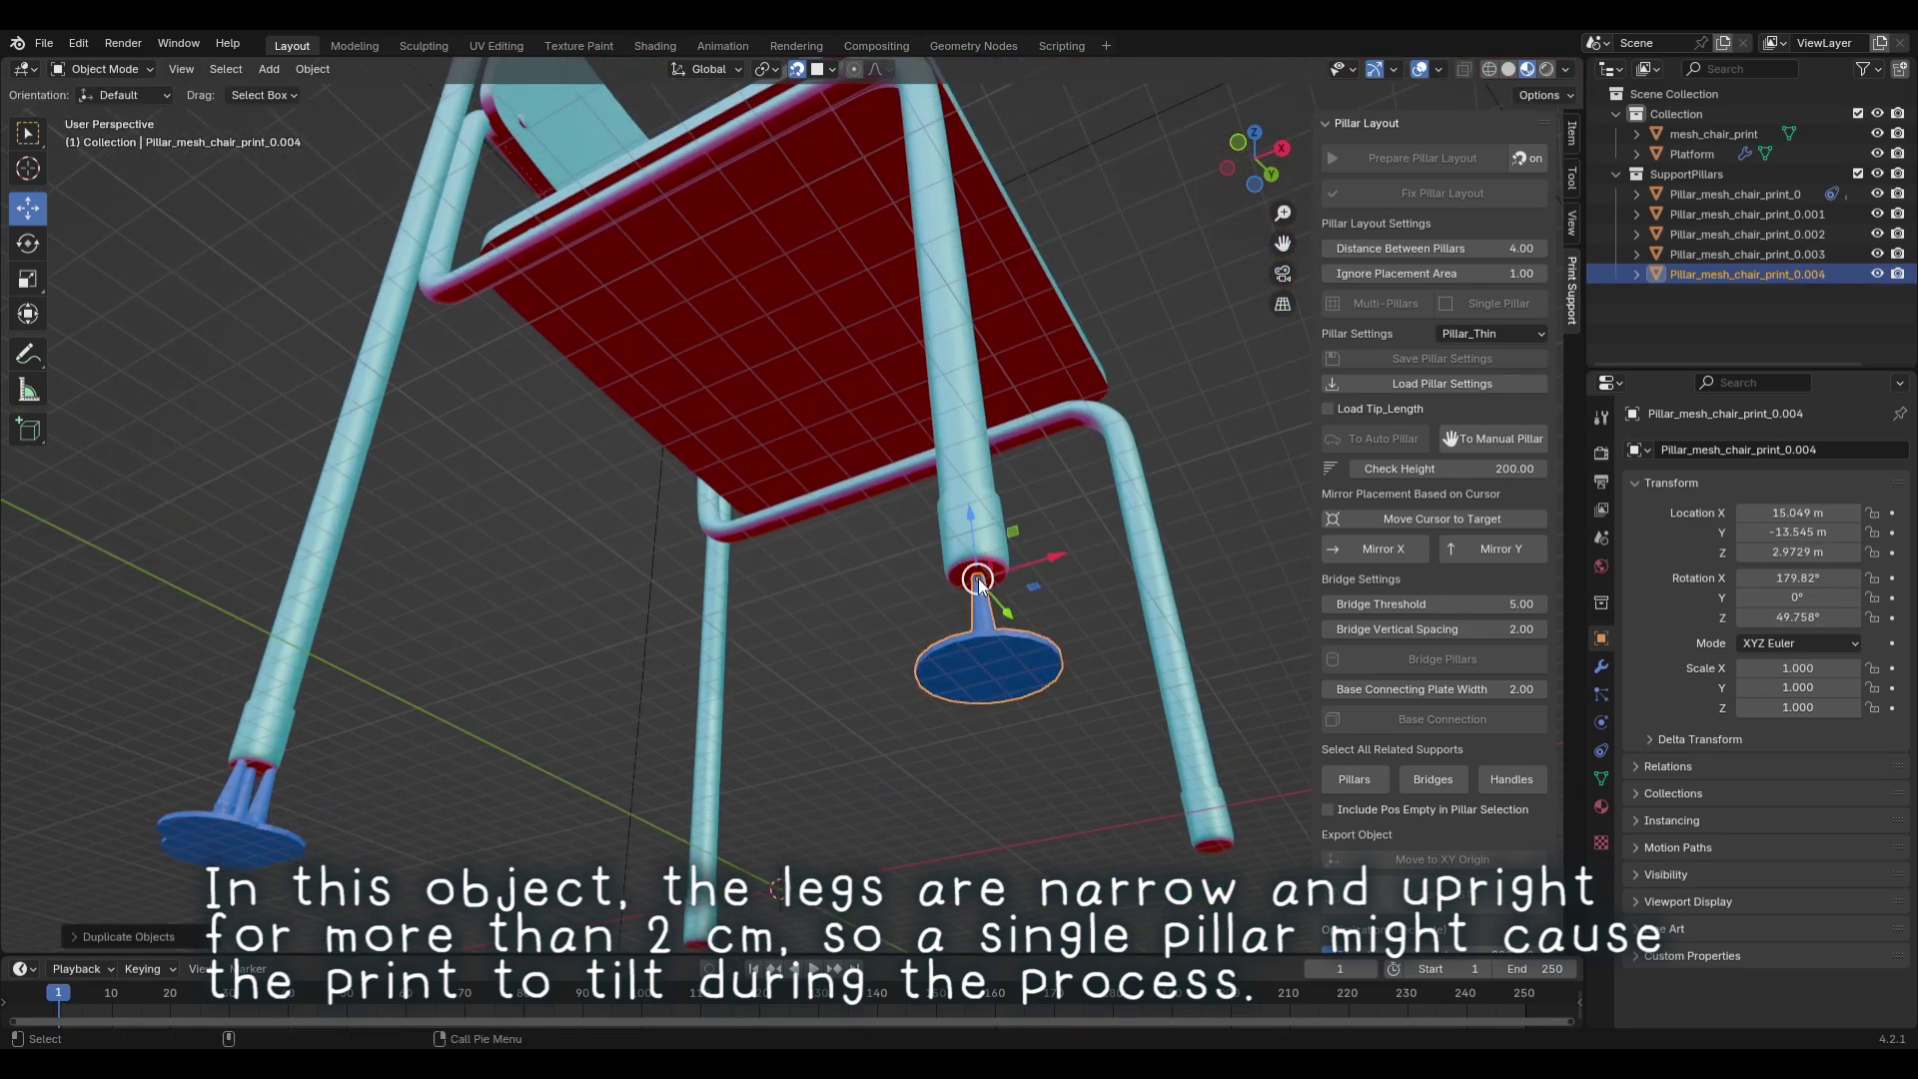
pyautogui.hotkey('shift', 'd')
pyautogui.click(990, 571)
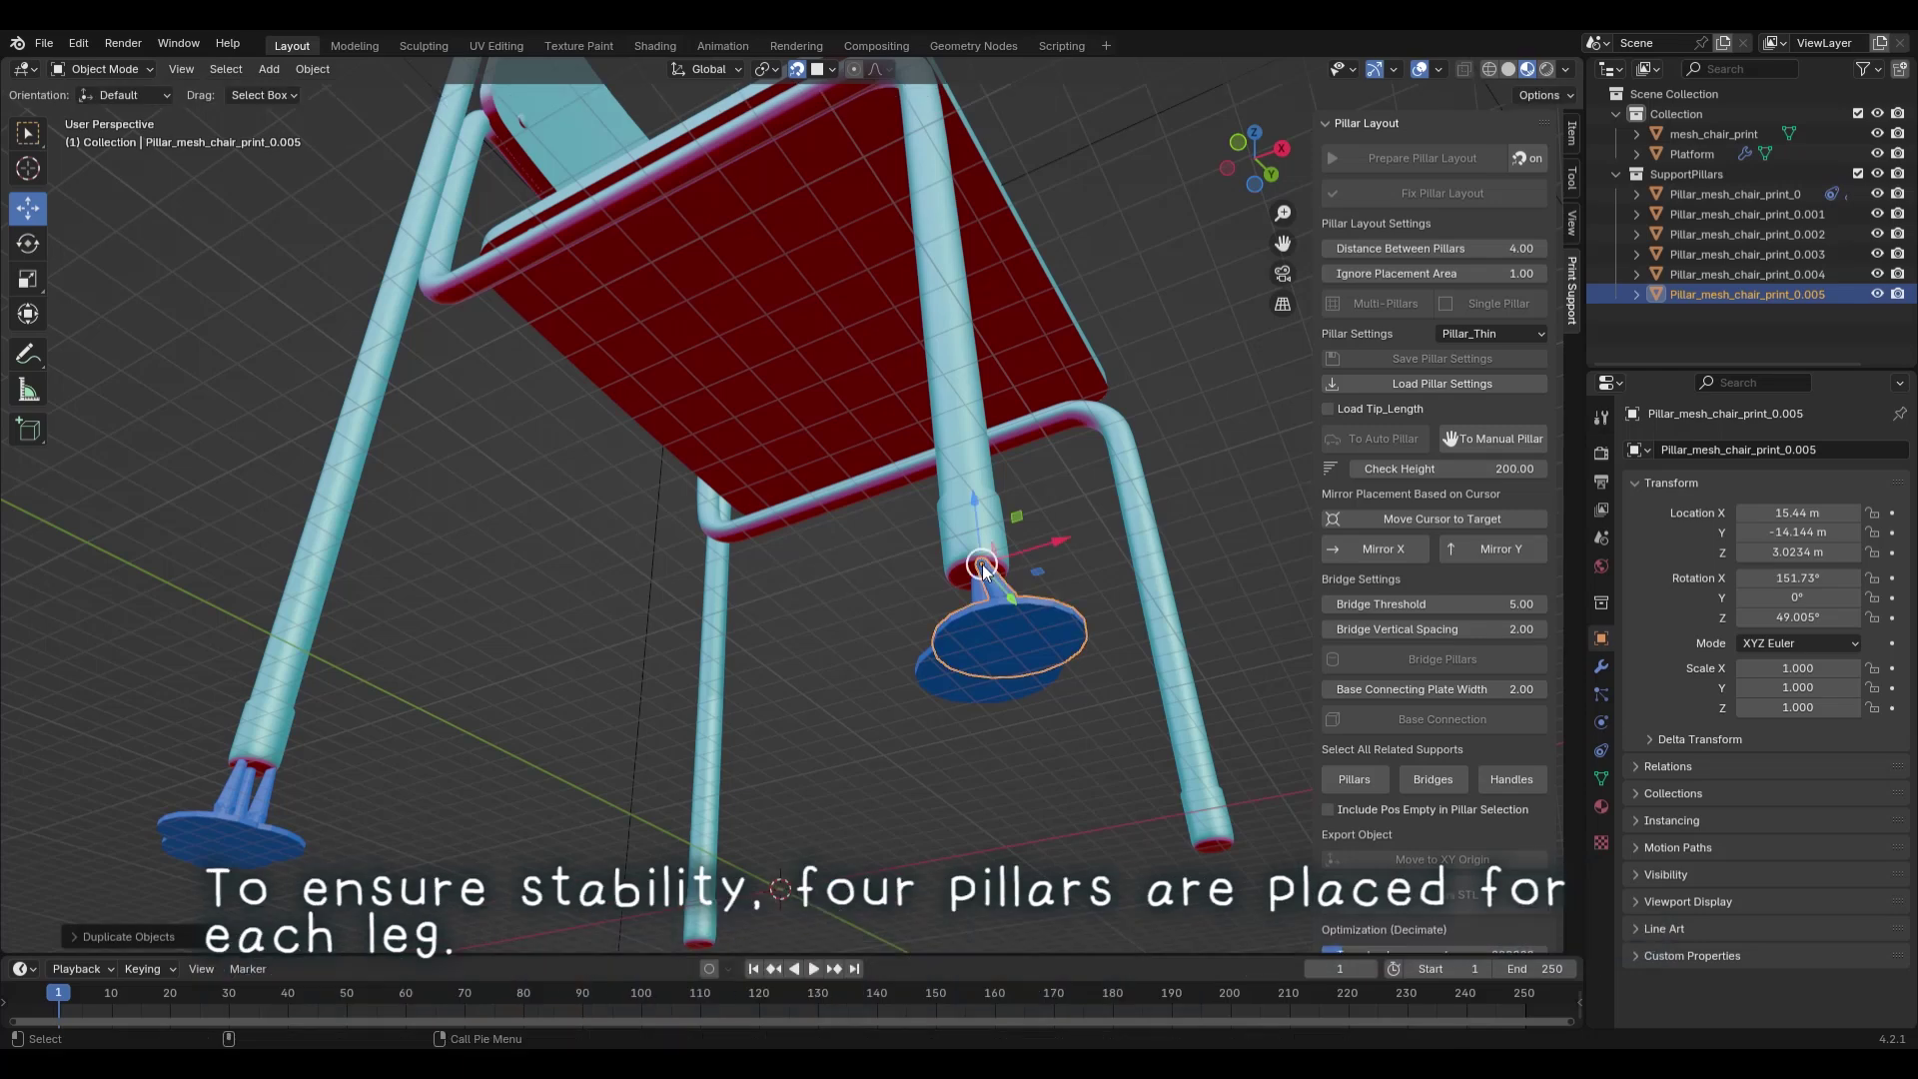
pyautogui.hotkey('shift', 'd')
pyautogui.click(957, 590)
pyautogui.moveTo(957, 590); pyautogui.dragTo(763, 670, button='middle')
pyautogui.hotkey('shift', 'd')
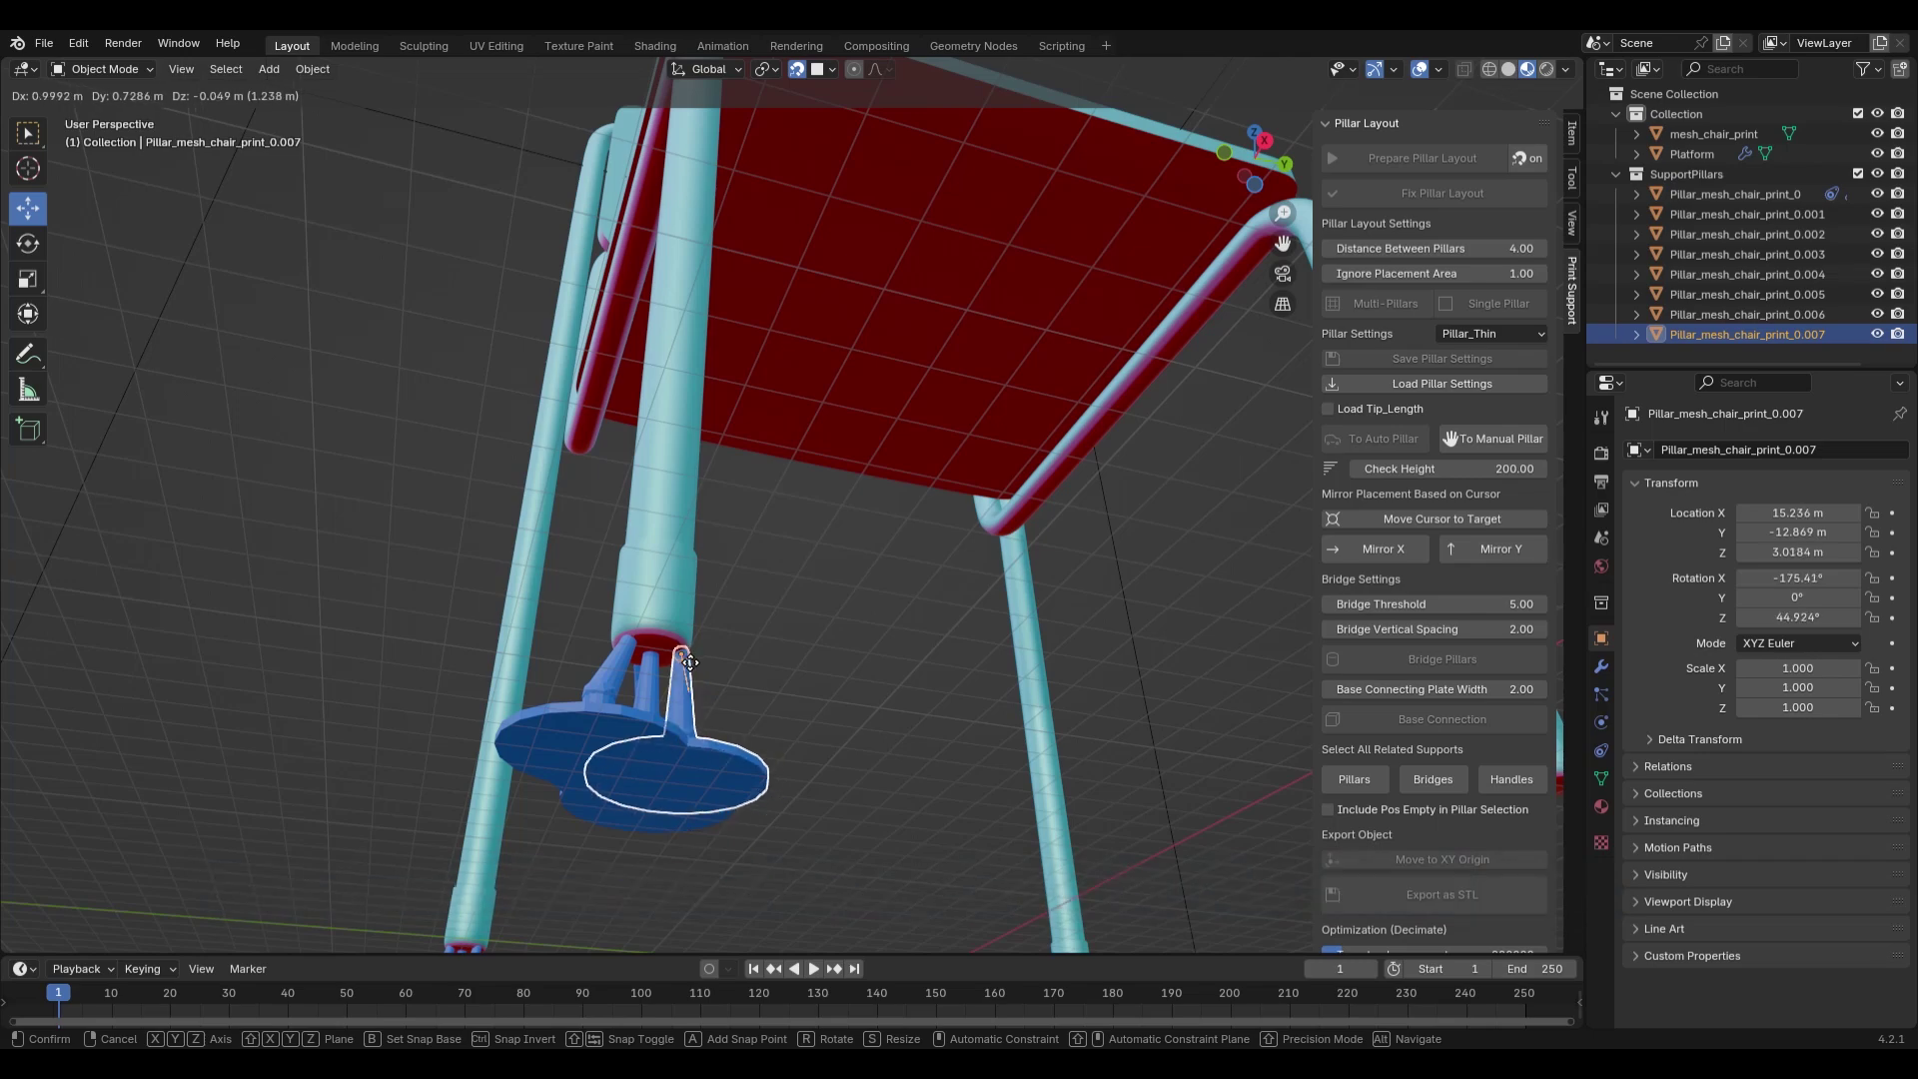
pyautogui.click(716, 662)
# - Place eight pillar copies in a straight, evenly spaced row along the side pipe supporting the seat, from front to back
pyautogui.scroll(-5, 716, 661)
pyautogui.moveTo(716, 661); pyautogui.dragTo(727, 749, button='middle')
pyautogui.scroll(5, 827, 590)
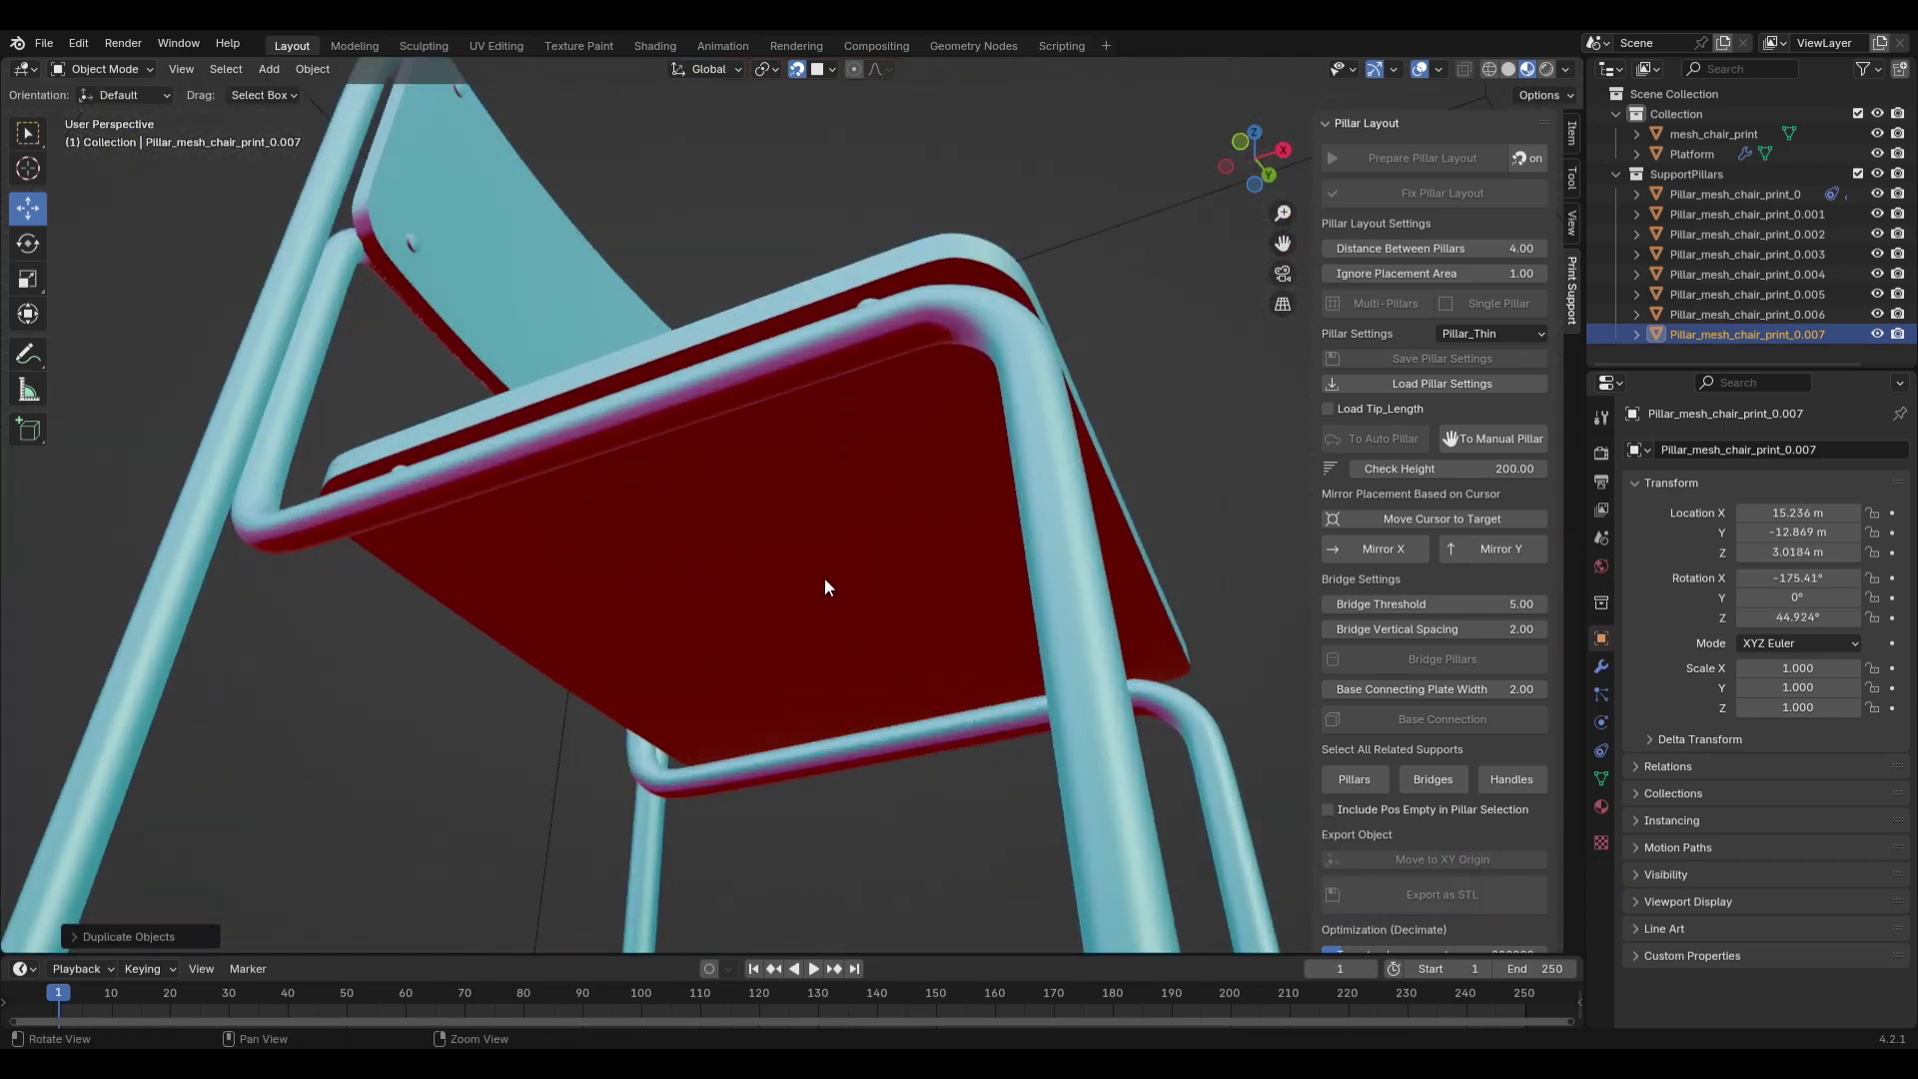
pyautogui.moveTo(827, 590); pyautogui.dragTo(911, 553, button='middle')
pyautogui.hotkey('shift', 'd')
pyautogui.click(975, 400)
pyautogui.hotkey('shift', 'd')
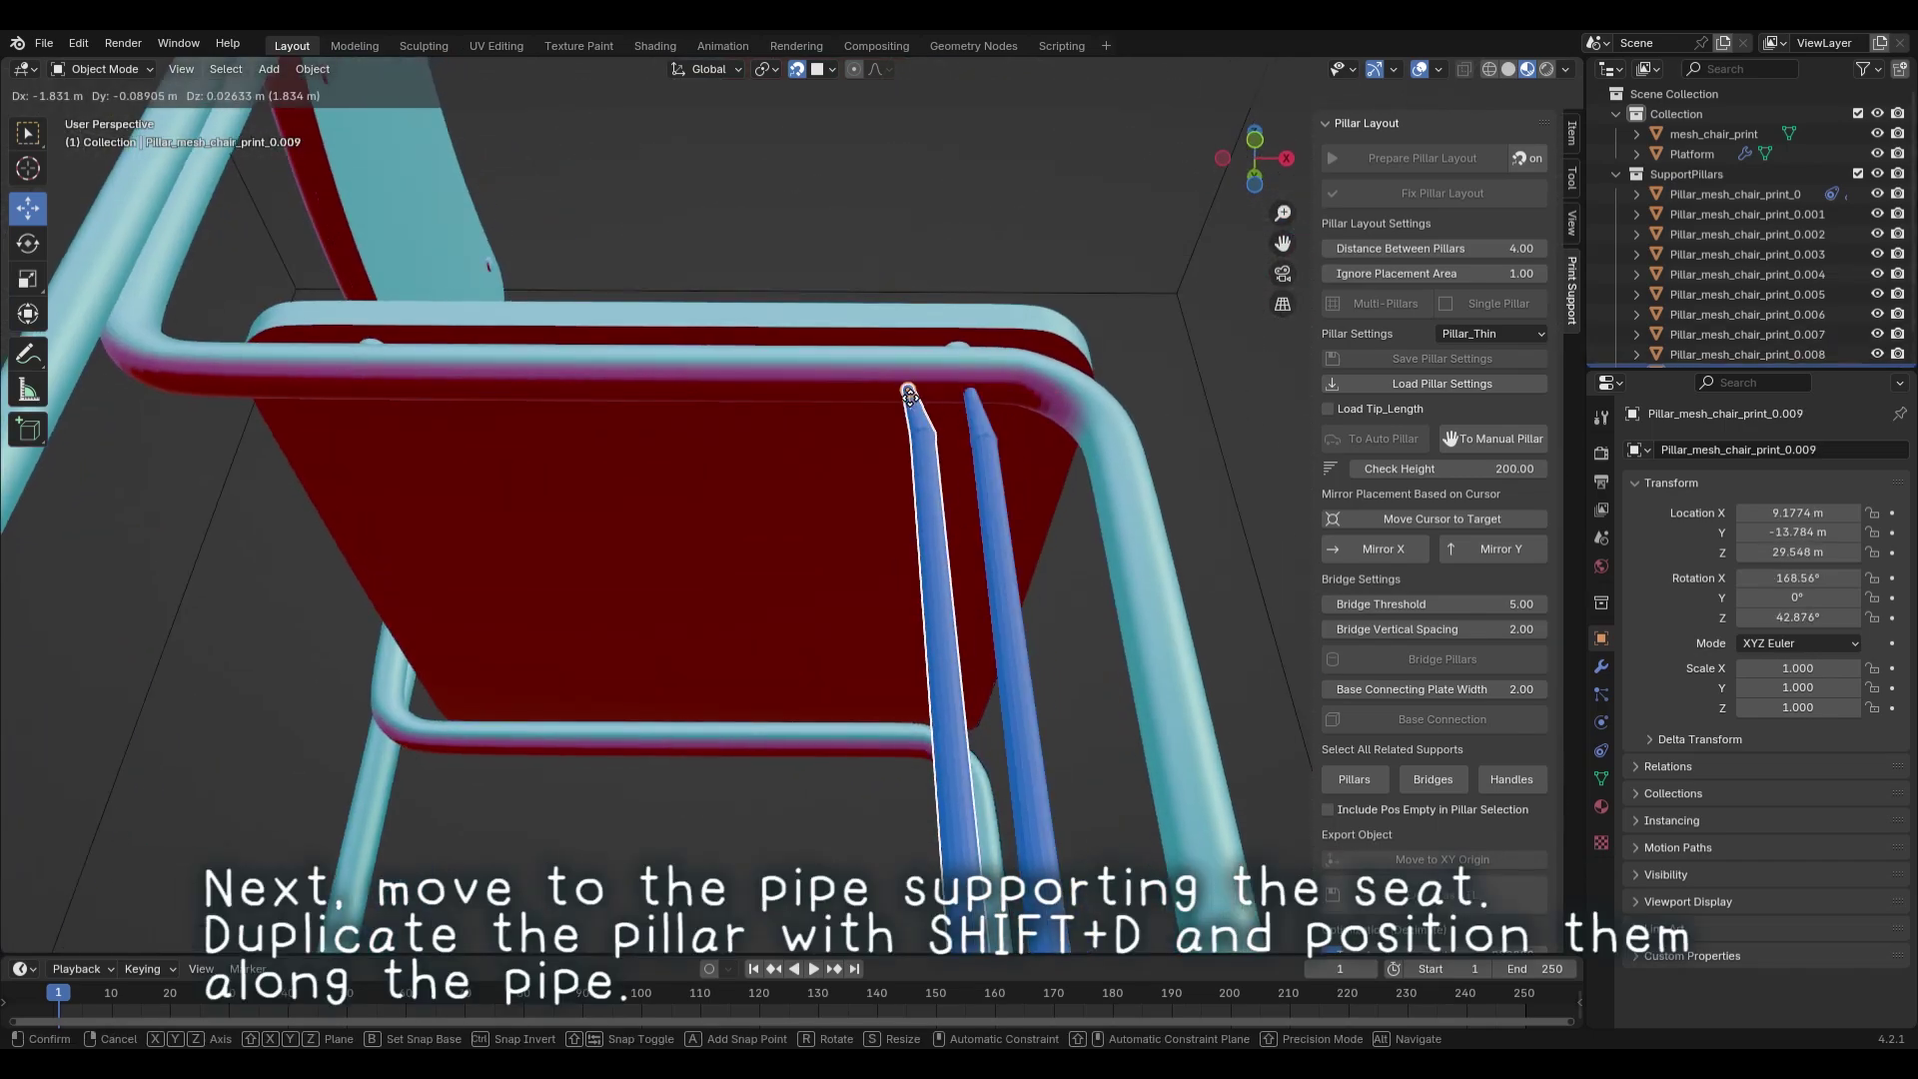
pyautogui.click(847, 398)
pyautogui.hotkey('shift', 'd')
pyautogui.click(747, 398)
pyautogui.hotkey('shift', 'd')
pyautogui.click(640, 401)
pyautogui.hotkey('shift', 'd')
pyautogui.click(563, 396)
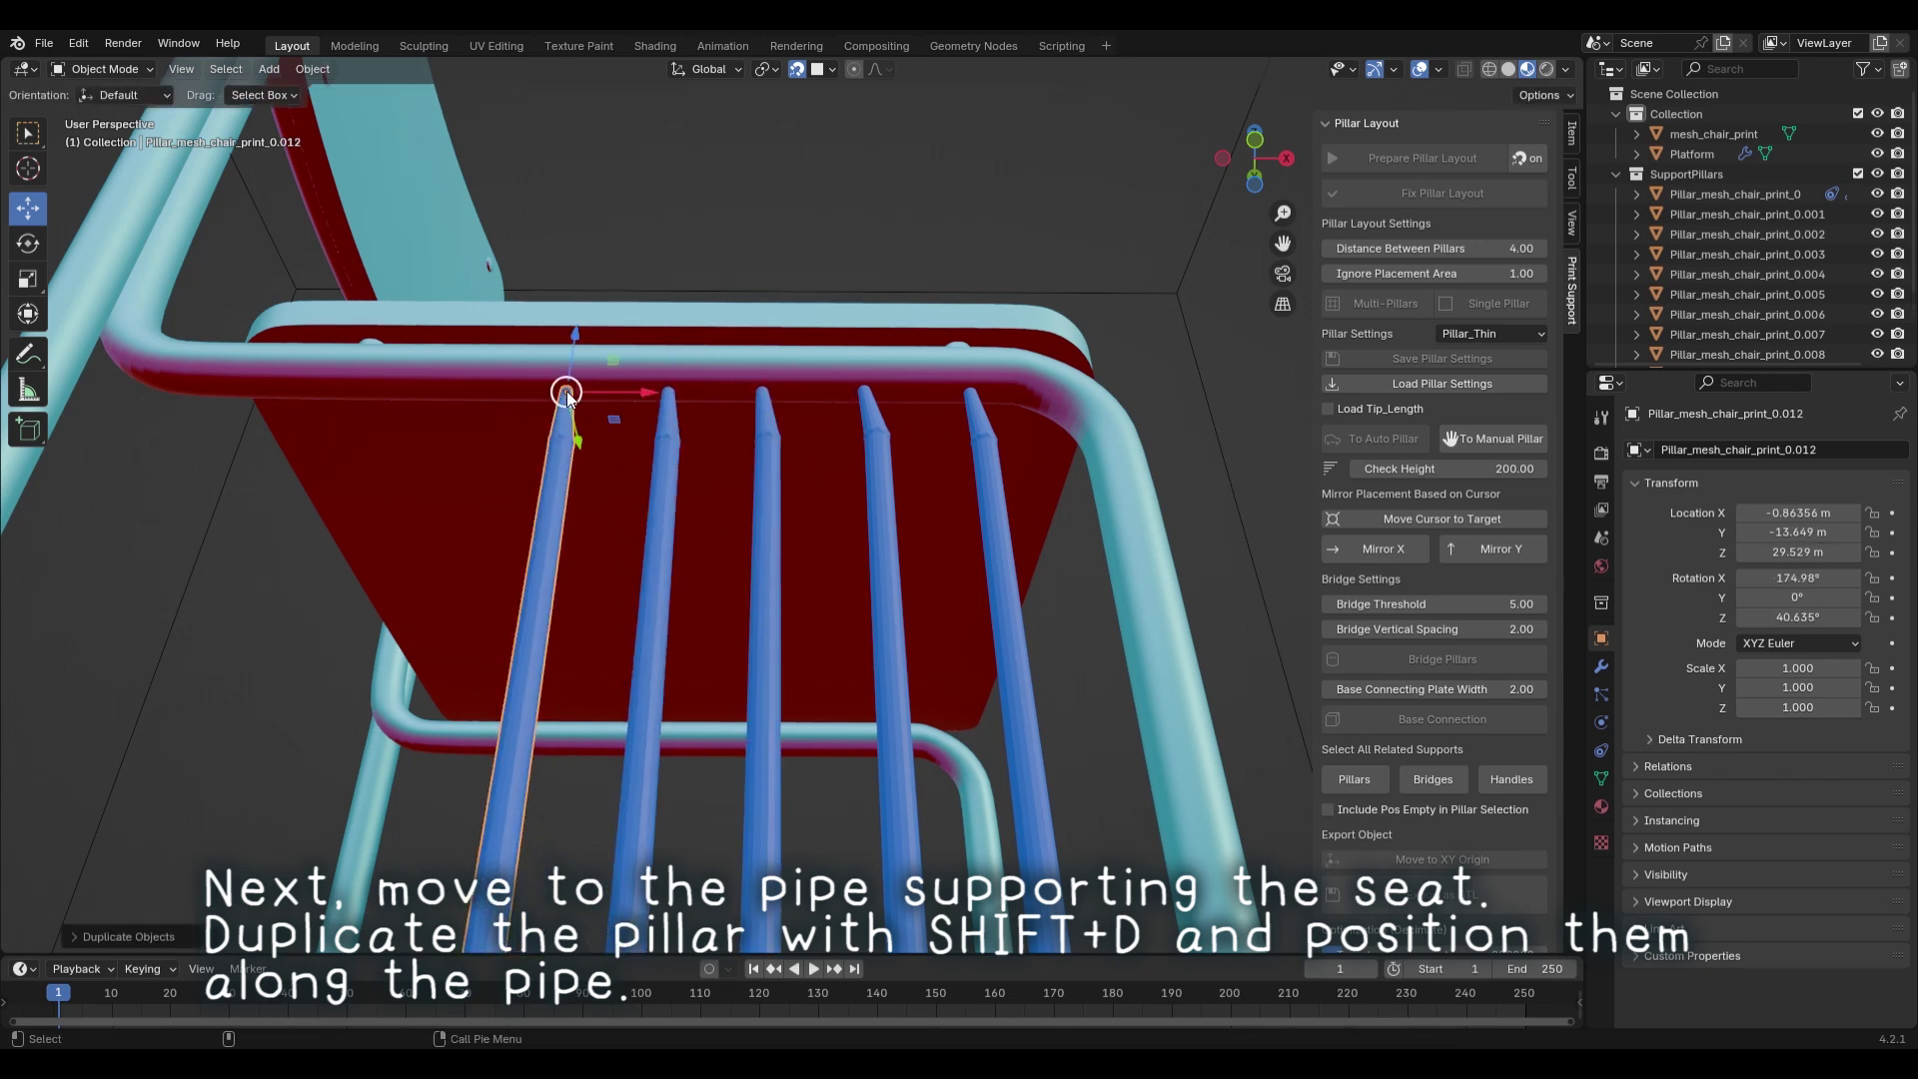
pyautogui.hotkey('shift', 'd')
pyautogui.click(466, 397)
pyautogui.hotkey('shift', 'd')
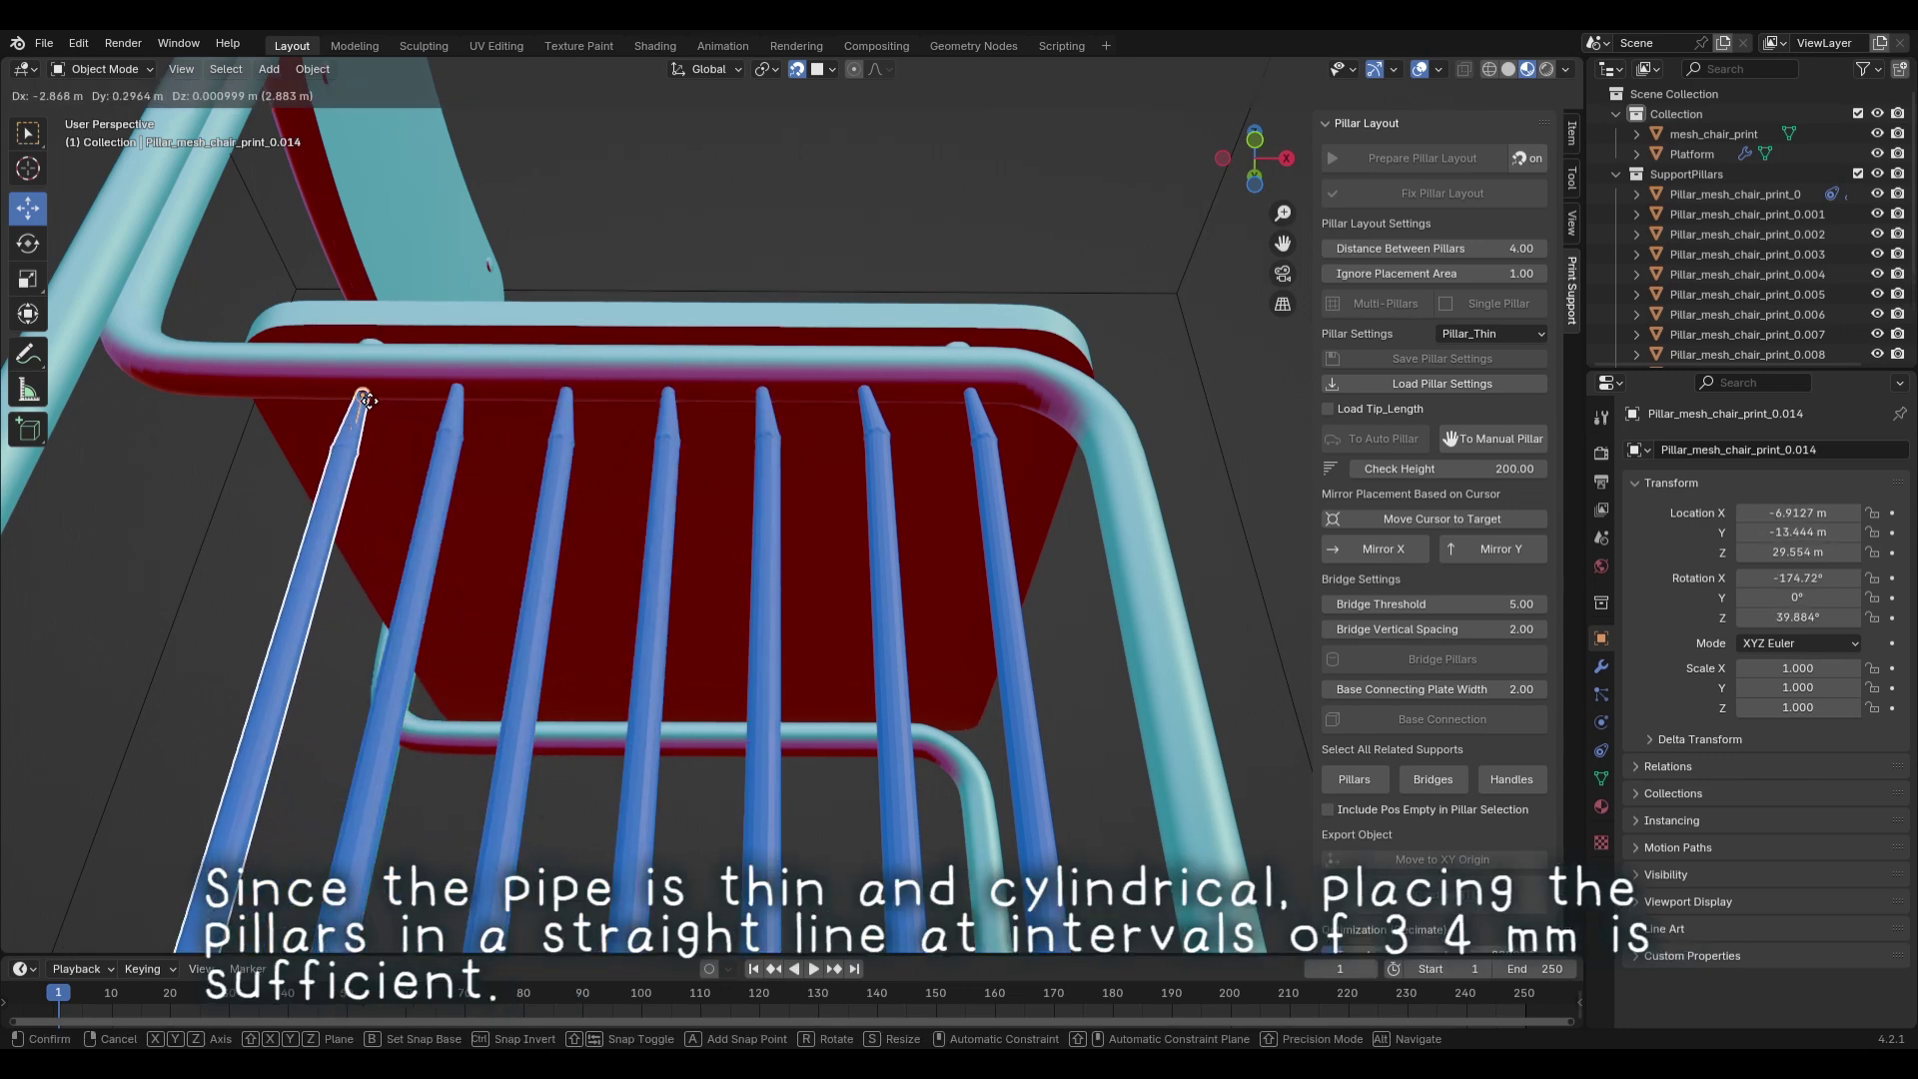
pyautogui.click(363, 397)
pyautogui.keyDown('alt'); pyautogui.moveTo(301, 394); pyautogui.dragTo(517, 384, button='middle'); pyautogui.keyUp('alt')
pyautogui.hotkey('shift', 'd')
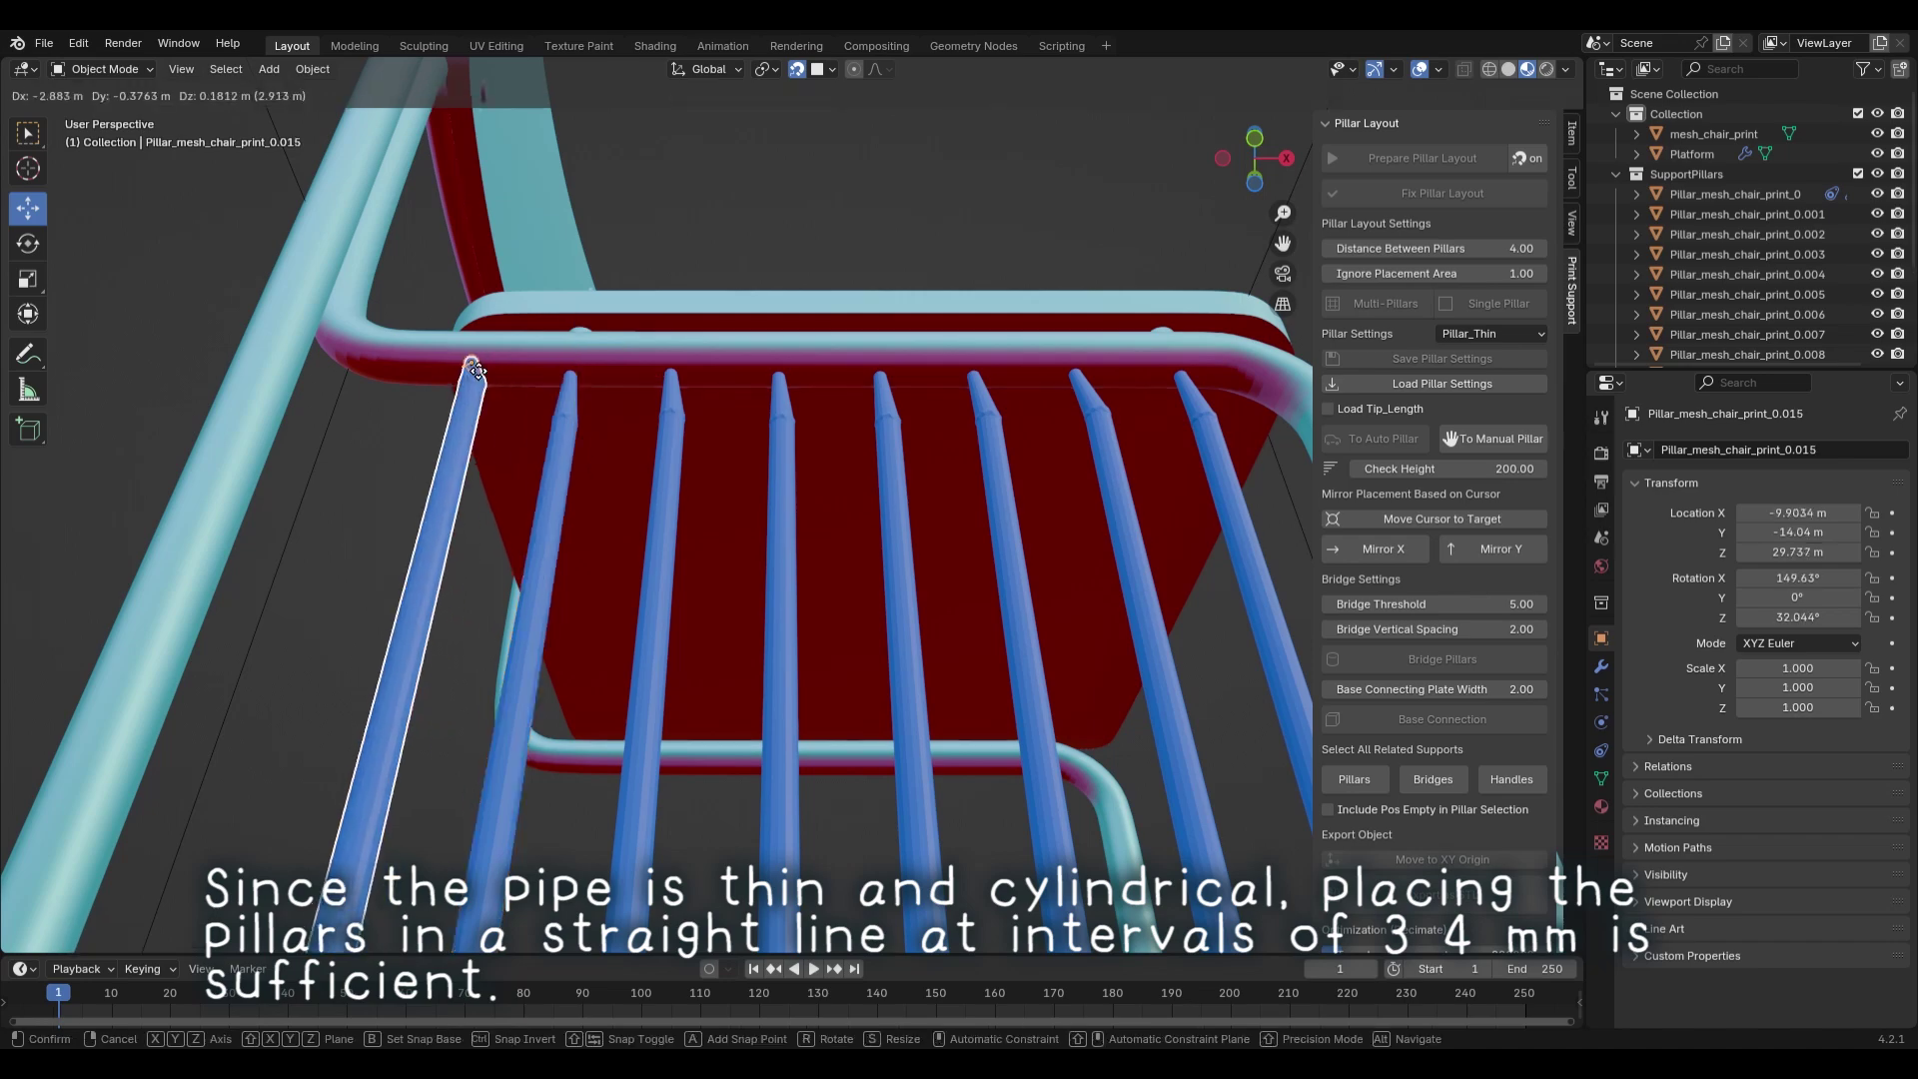
pyautogui.click(476, 380)
# - Place eight pillar copies in an evenly spaced row along the center of the seat's underside, from front to back
pyautogui.moveTo(480, 392); pyautogui.dragTo(744, 451, button='middle')
pyautogui.hotkey('shift', 'd')
pyautogui.click(797, 322)
pyautogui.moveTo(798, 321); pyautogui.dragTo(788, 411, button='middle')
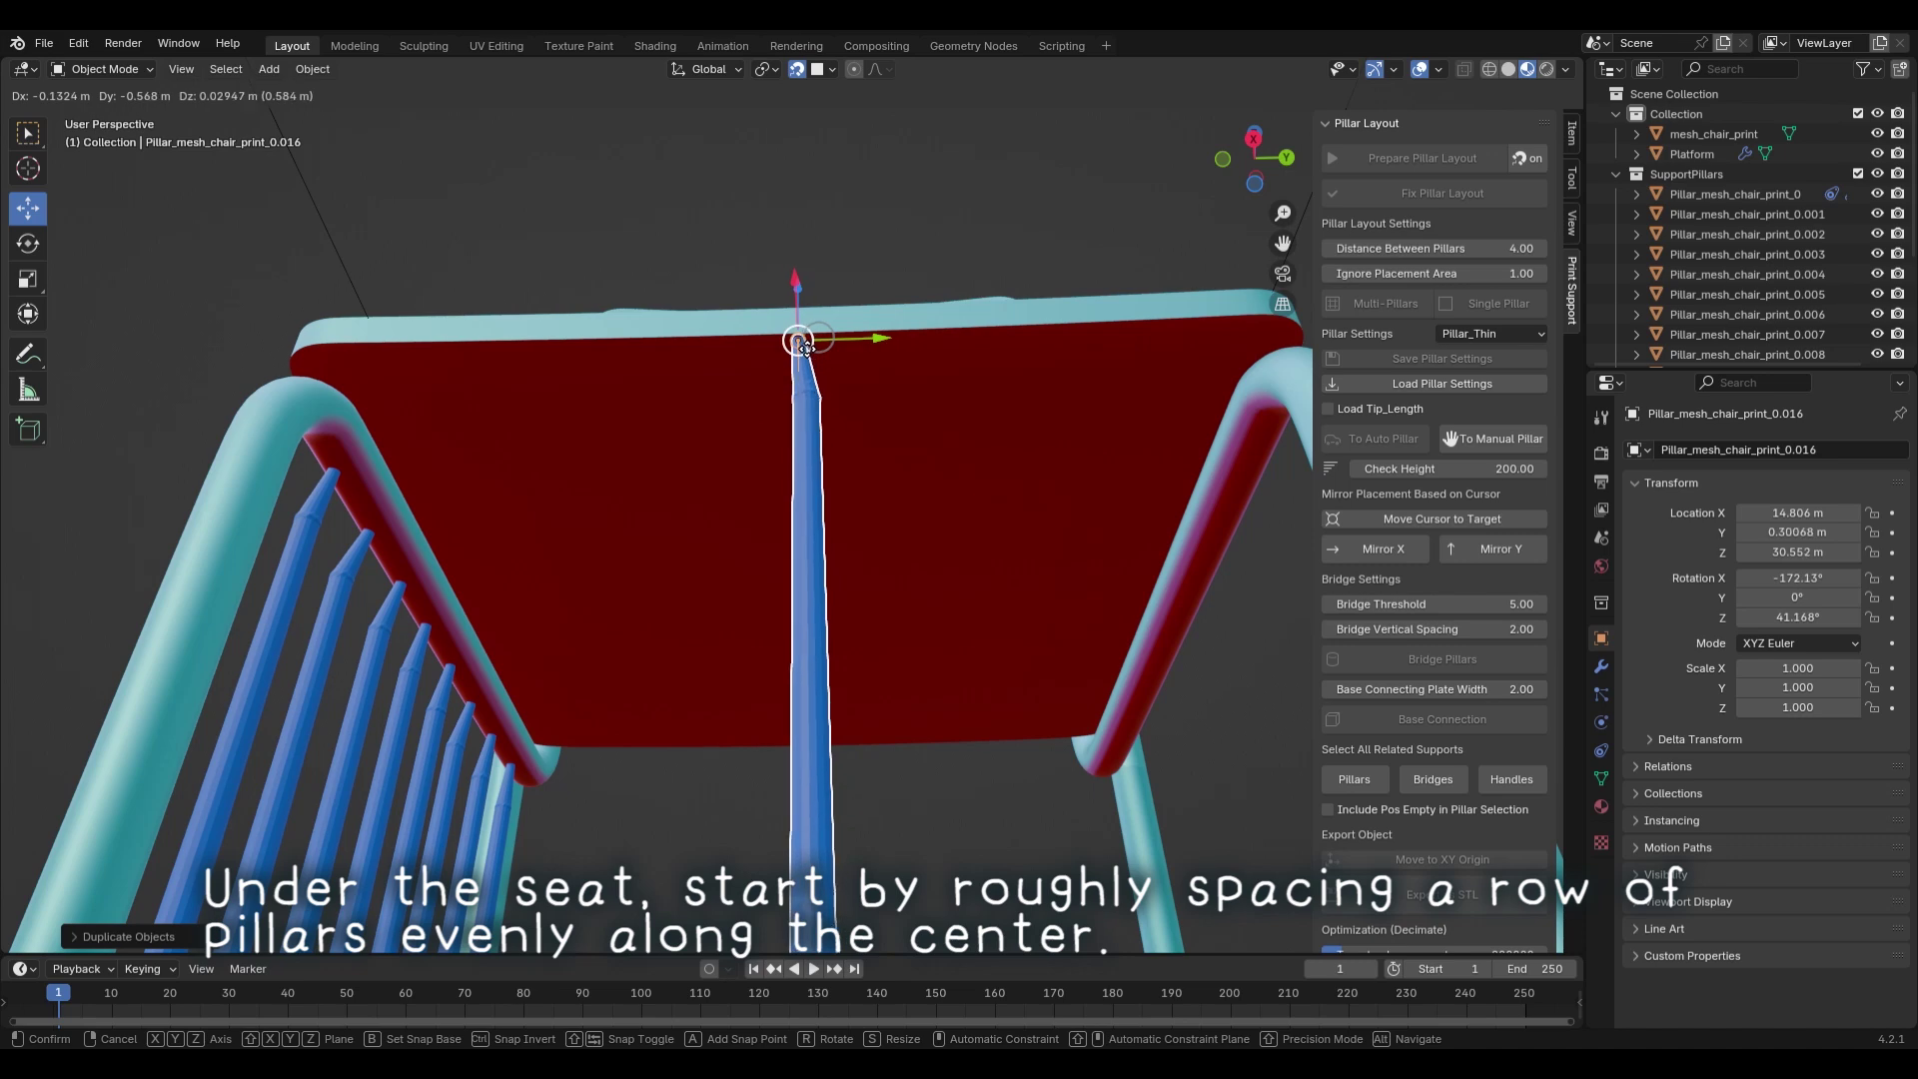
pyautogui.moveTo(815, 342)
pyautogui.mouseDown(button='middle')
pyautogui.moveTo(687, 363)
pyautogui.moveTo(700, 421)
pyautogui.moveTo(720, 356)
pyautogui.moveTo(787, 358)
pyautogui.moveTo(804, 309)
pyautogui.mouseUp(button='middle')
pyautogui.hotkey('shift', 'd')
pyautogui.click(689, 390)
pyautogui.hotkey('shift', 'd')
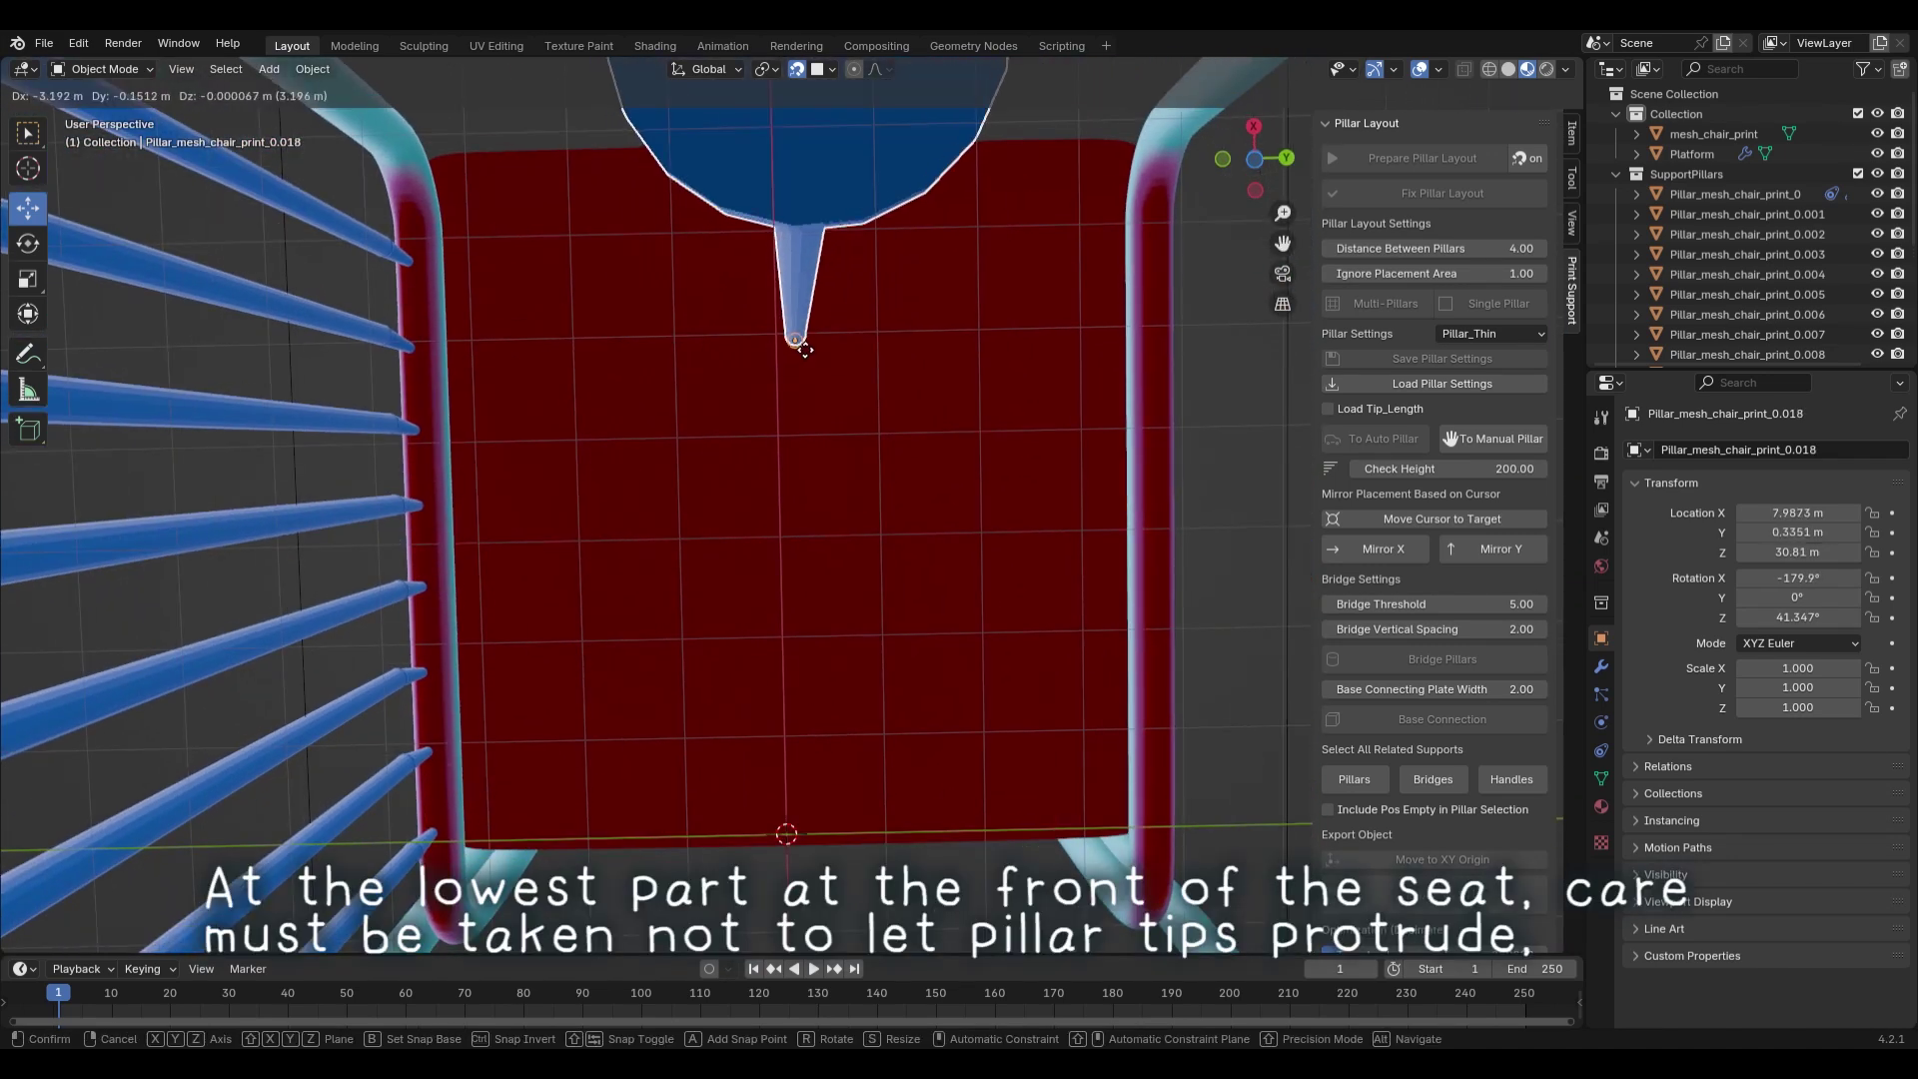
pyautogui.keyDown('alt'); pyautogui.moveTo(827, 624); pyautogui.dragTo(681, 514, button='middle'); pyautogui.keyUp('alt')
pyautogui.press('z')
pyautogui.click(829, 628)
pyautogui.scroll(1, 680, 513)
pyautogui.moveTo(785, 515); pyautogui.dragTo(802, 527)
pyautogui.hotkey('shift', 'd')
pyautogui.click(877, 554)
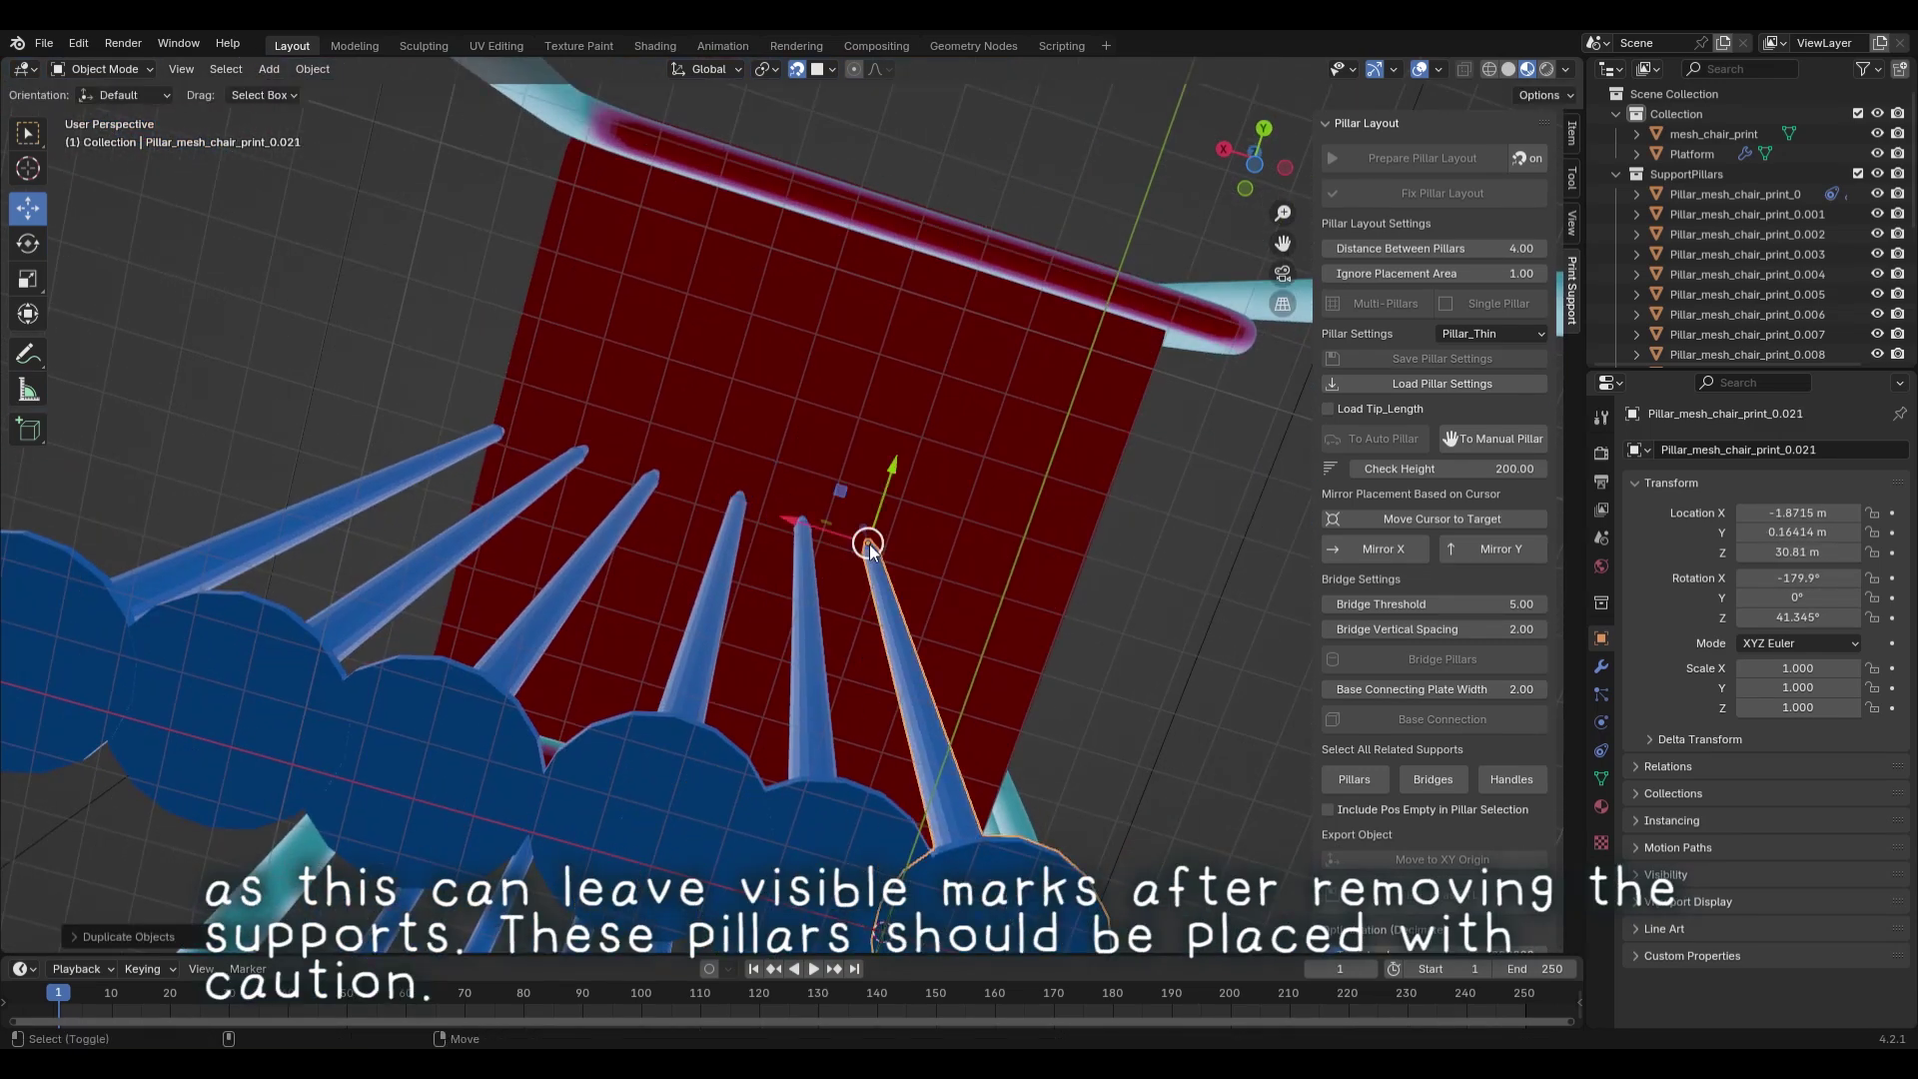
pyautogui.hotkey('shift', 'd')
pyautogui.click(949, 578)
pyautogui.hotkey('shift', 'd')
pyautogui.click(1027, 610)
# - Select the whole center row and duplicate it twice toward the supported side pipe, offsetting the rows by about 5.3 m and 4.4 m
pyautogui.moveTo(1077, 611); pyautogui.dragTo(889, 599, button='middle')
pyautogui.moveTo(890, 600); pyautogui.dragTo(682, 533, button='middle')
pyautogui.moveTo(681, 532); pyautogui.dragTo(779, 560)
pyautogui.moveTo(780, 559); pyautogui.dragTo(777, 407, button='middle')
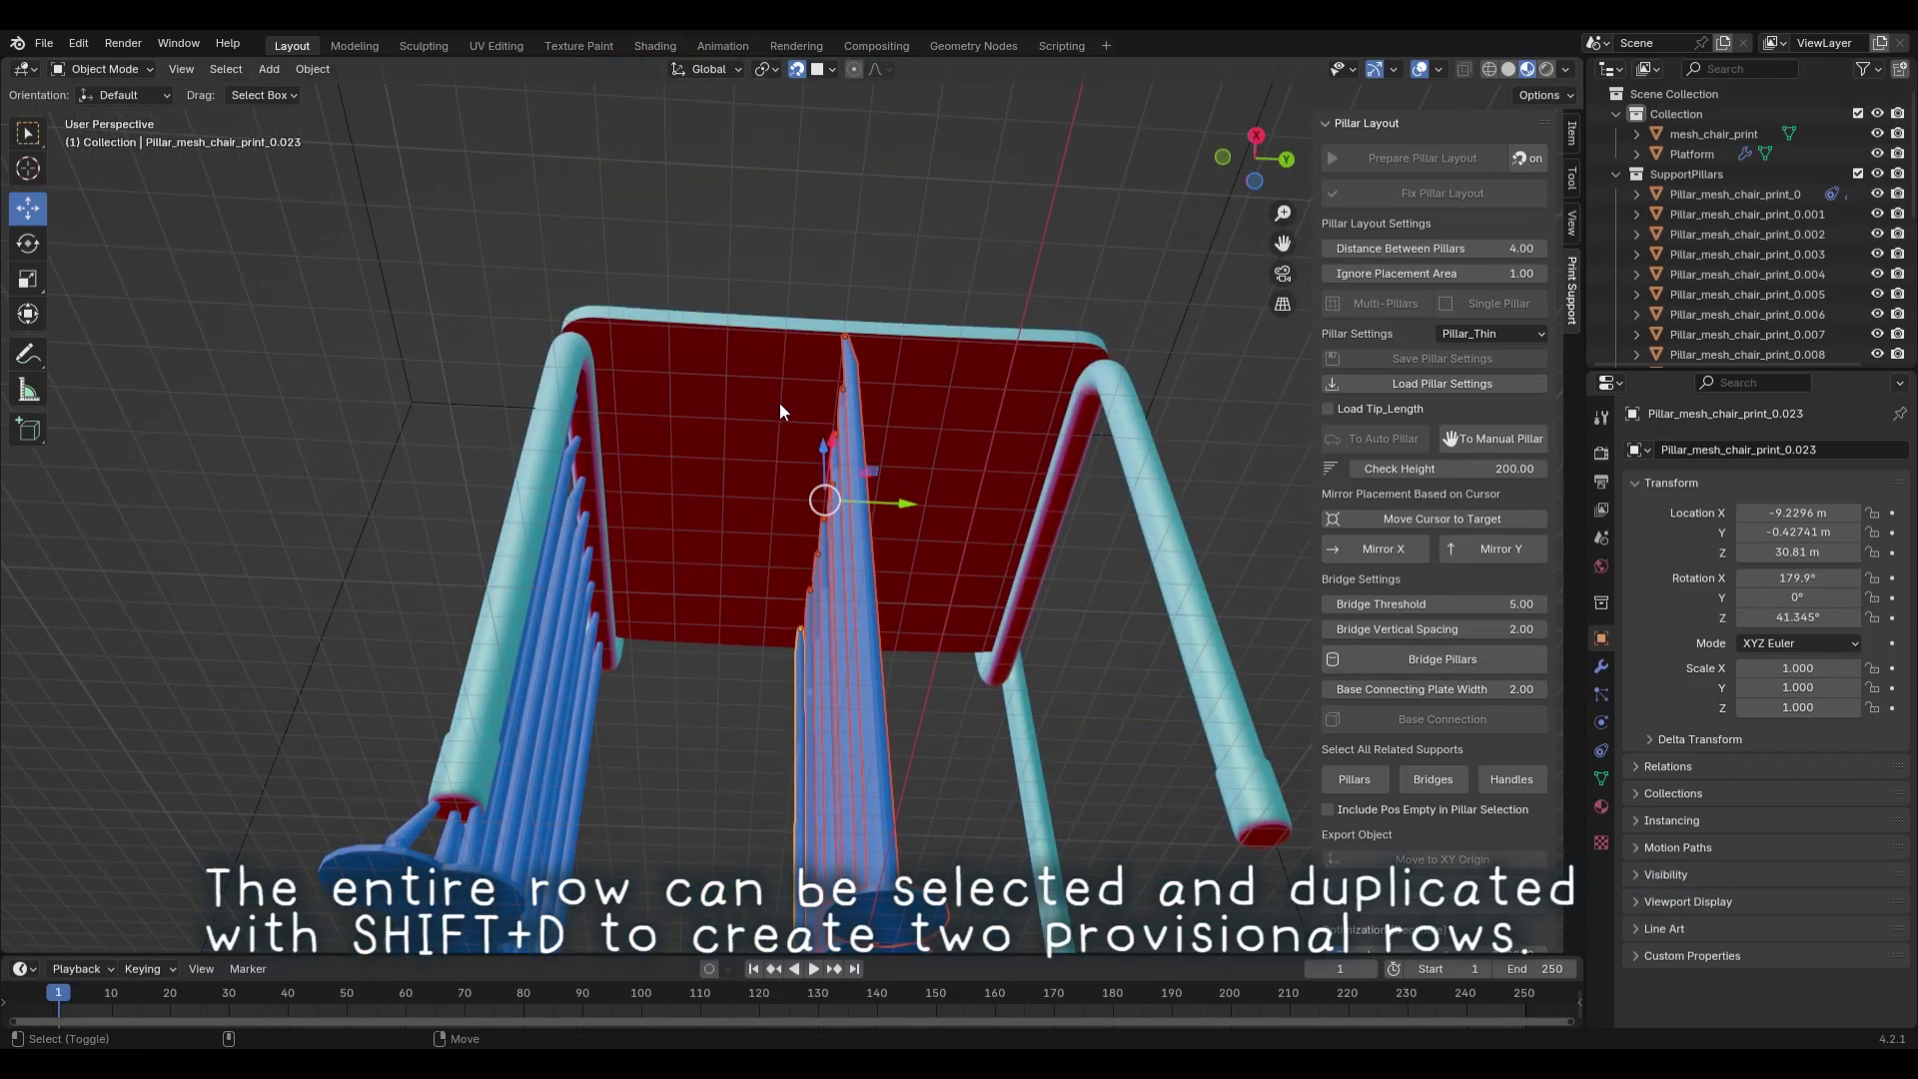
pyautogui.hotkey('shift', 'd')
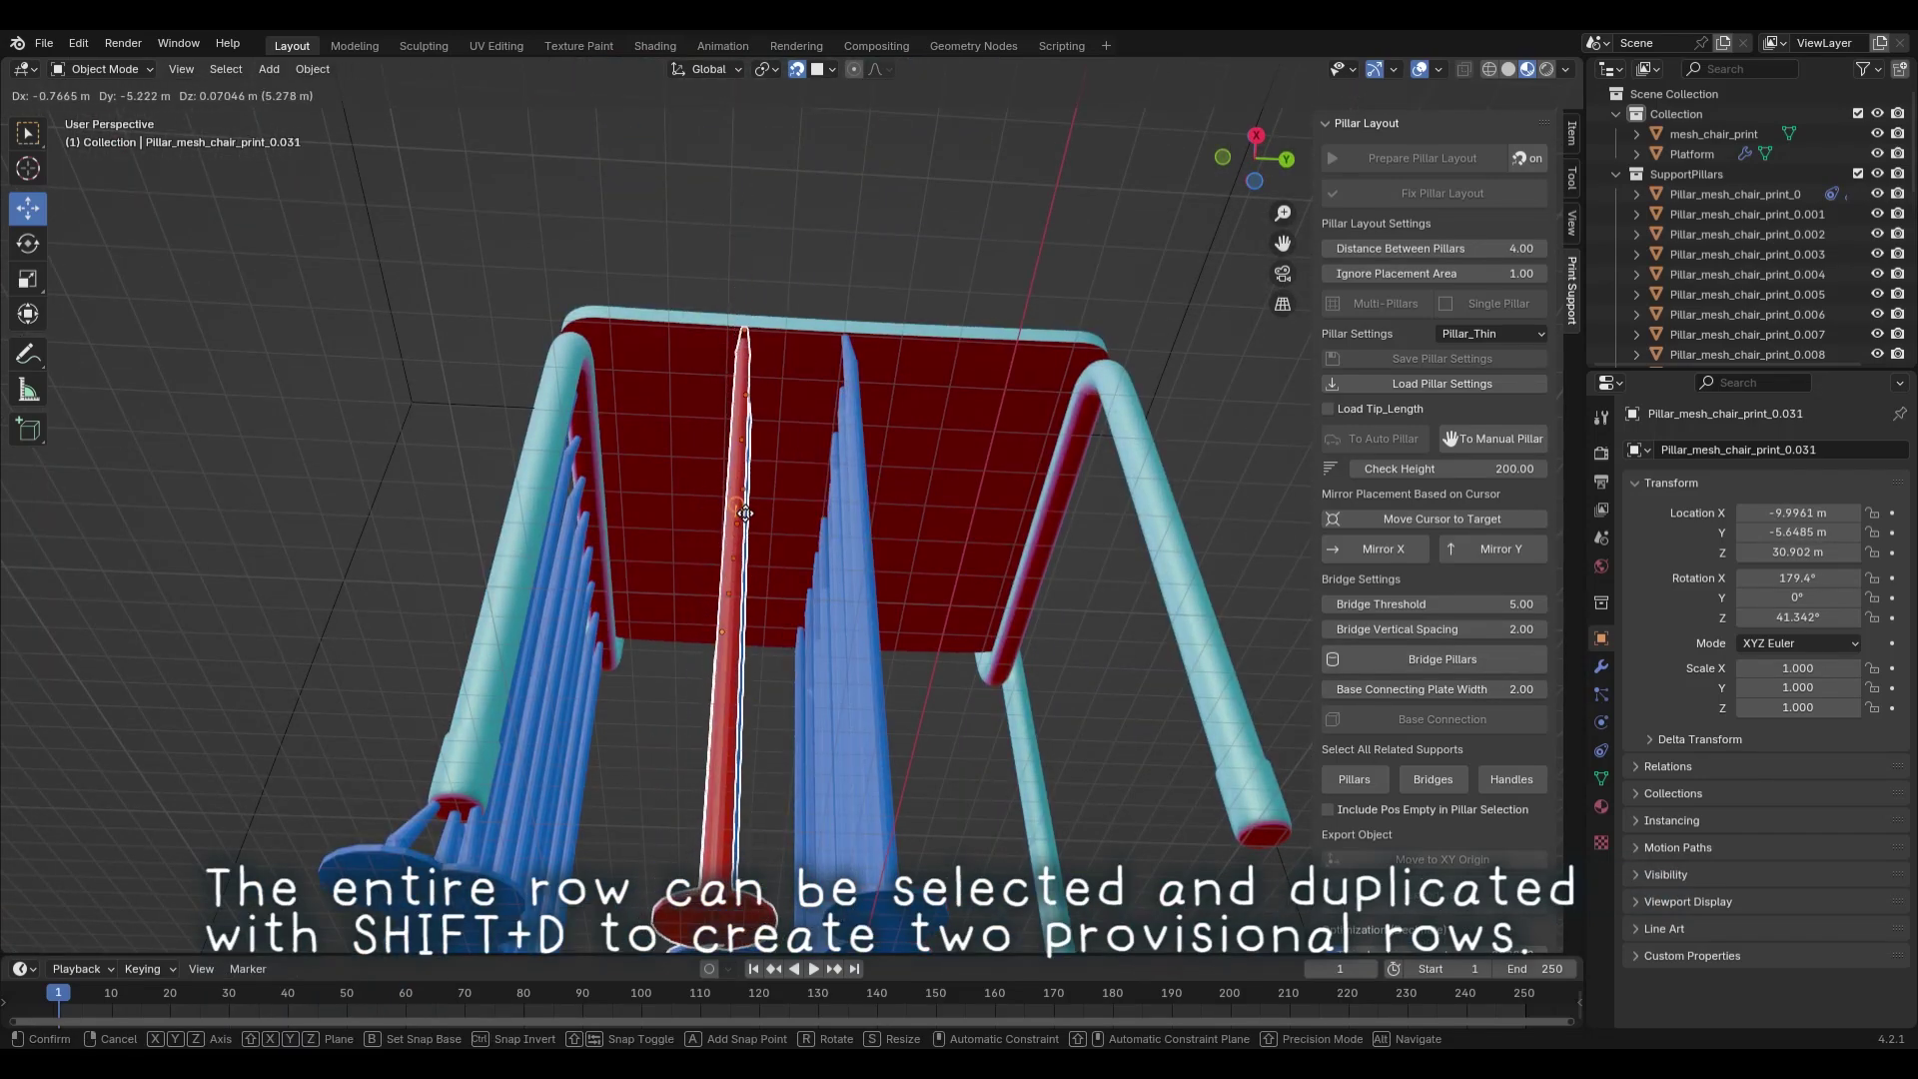
pyautogui.click(745, 513)
pyautogui.hotkey('shift', 'd')
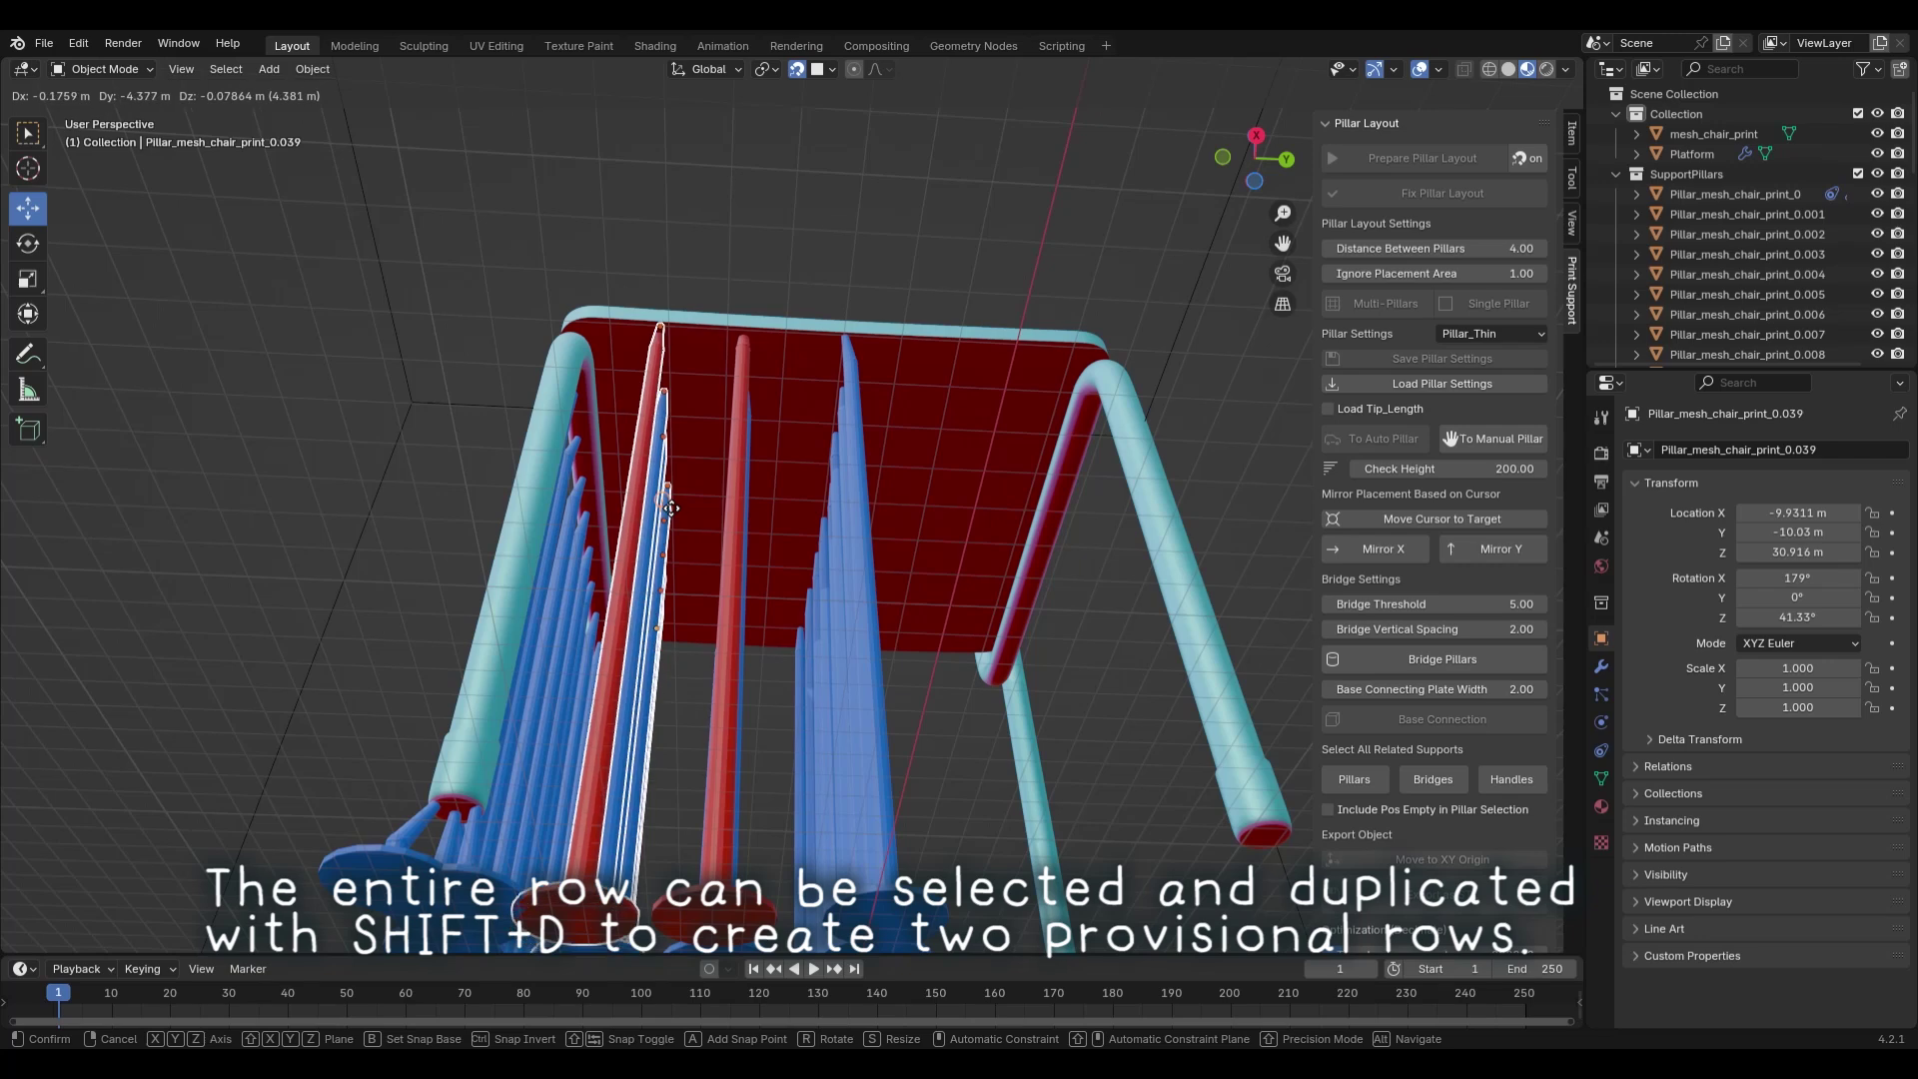
pyautogui.click(666, 497)
# - Adjust the misplaced pillars in the copied rows individually so their tips contact the underside of the seat
pyautogui.scroll(1, 639, 450)
pyautogui.keyDown('shift'); pyautogui.moveTo(635, 434); pyautogui.dragTo(655, 503, button='middle'); pyautogui.keyUp('shift')
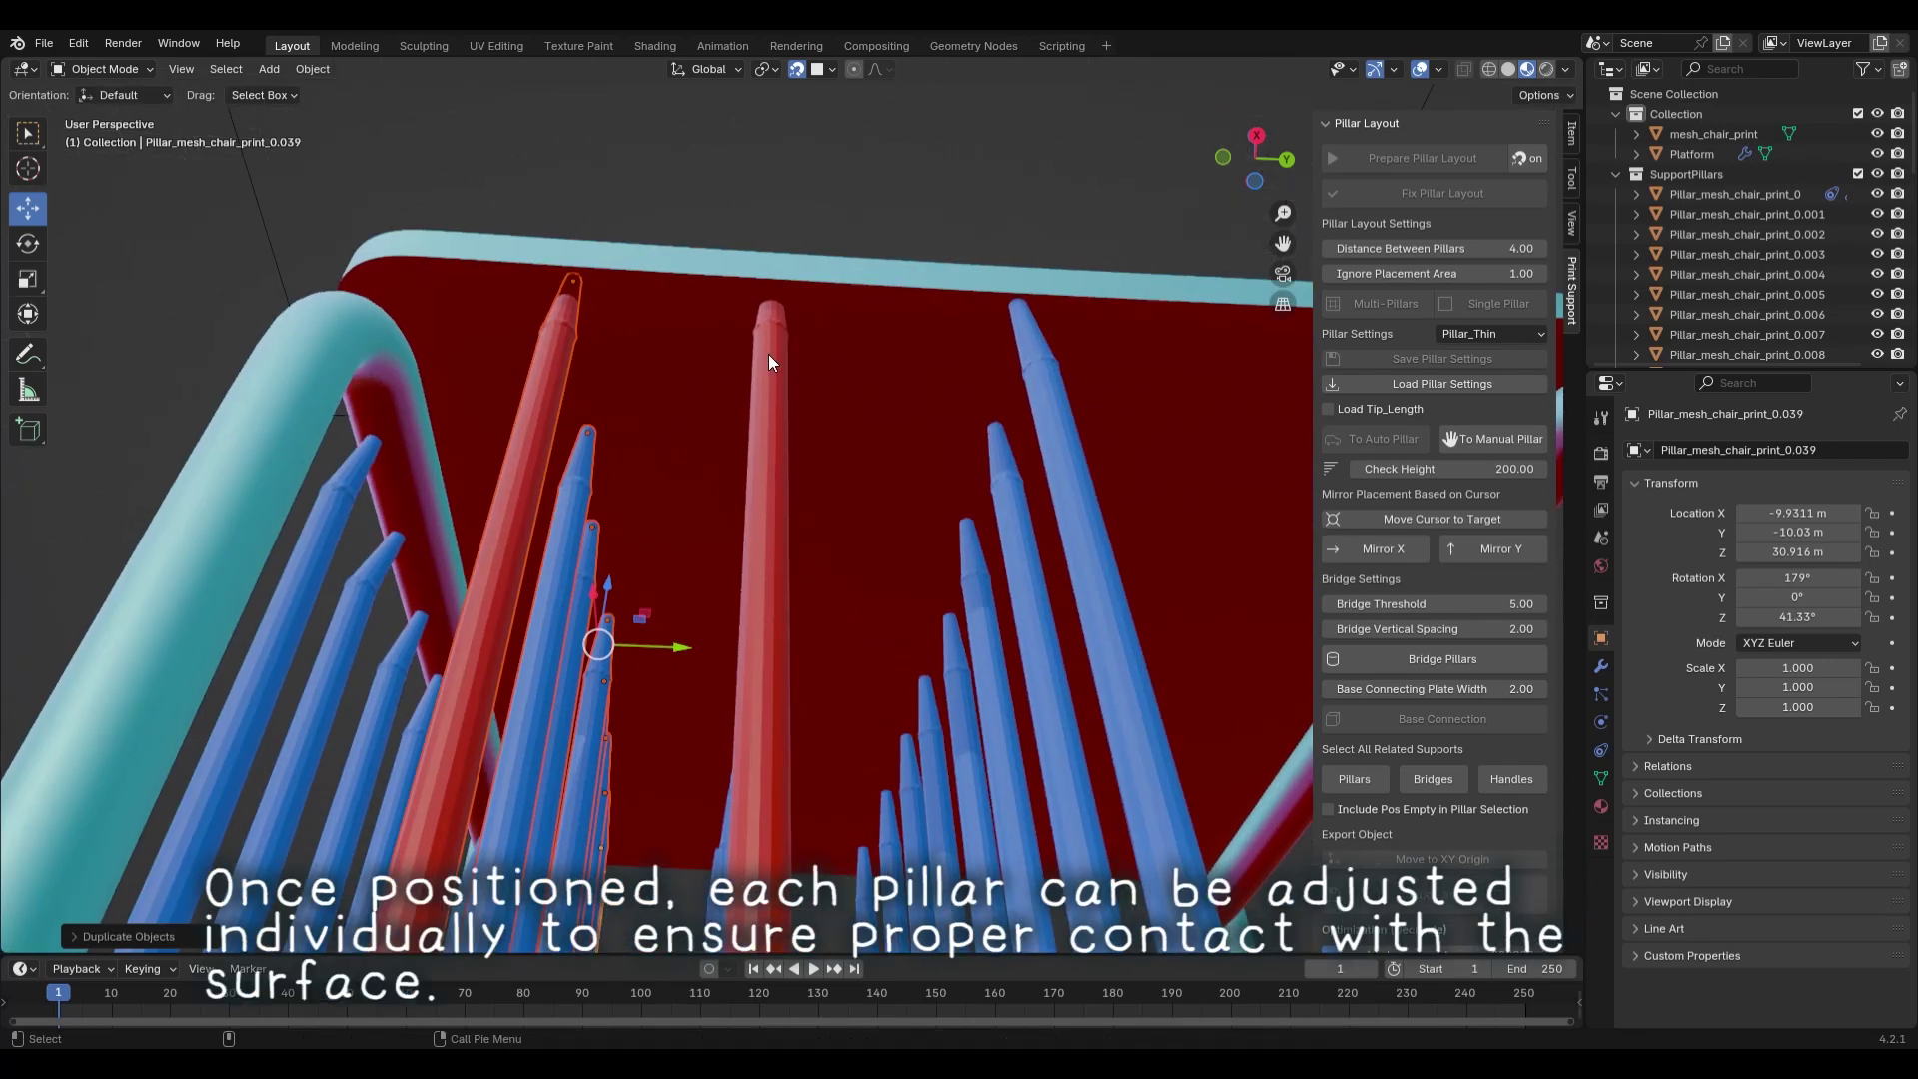
pyautogui.click(776, 300)
pyautogui.click(571, 290)
pyautogui.moveTo(571, 283); pyautogui.dragTo(569, 276)
pyautogui.scroll(2, 759, 300)
pyautogui.keyDown('shift'); pyautogui.moveTo(779, 270); pyautogui.dragTo(677, 491, button='middle'); pyautogui.keyUp('shift')
pyautogui.scroll(1, 690, 480)
pyautogui.click(709, 455)
pyautogui.moveTo(710, 455); pyautogui.dragTo(715, 456)
pyautogui.click(399, 440)
pyautogui.moveTo(401, 434); pyautogui.dragTo(400, 429)
pyautogui.click(1070, 470)
pyautogui.moveTo(1070, 470); pyautogui.dragTo(1077, 473)
# - Select the rearmost pillars of the three seat rows and duplicate them onto the bottom edge of the backrest
pyautogui.moveTo(1077, 472); pyautogui.dragTo(837, 647, button='middle')
pyautogui.keyDown('shift'); pyautogui.click(741, 599); pyautogui.keyUp('shift')
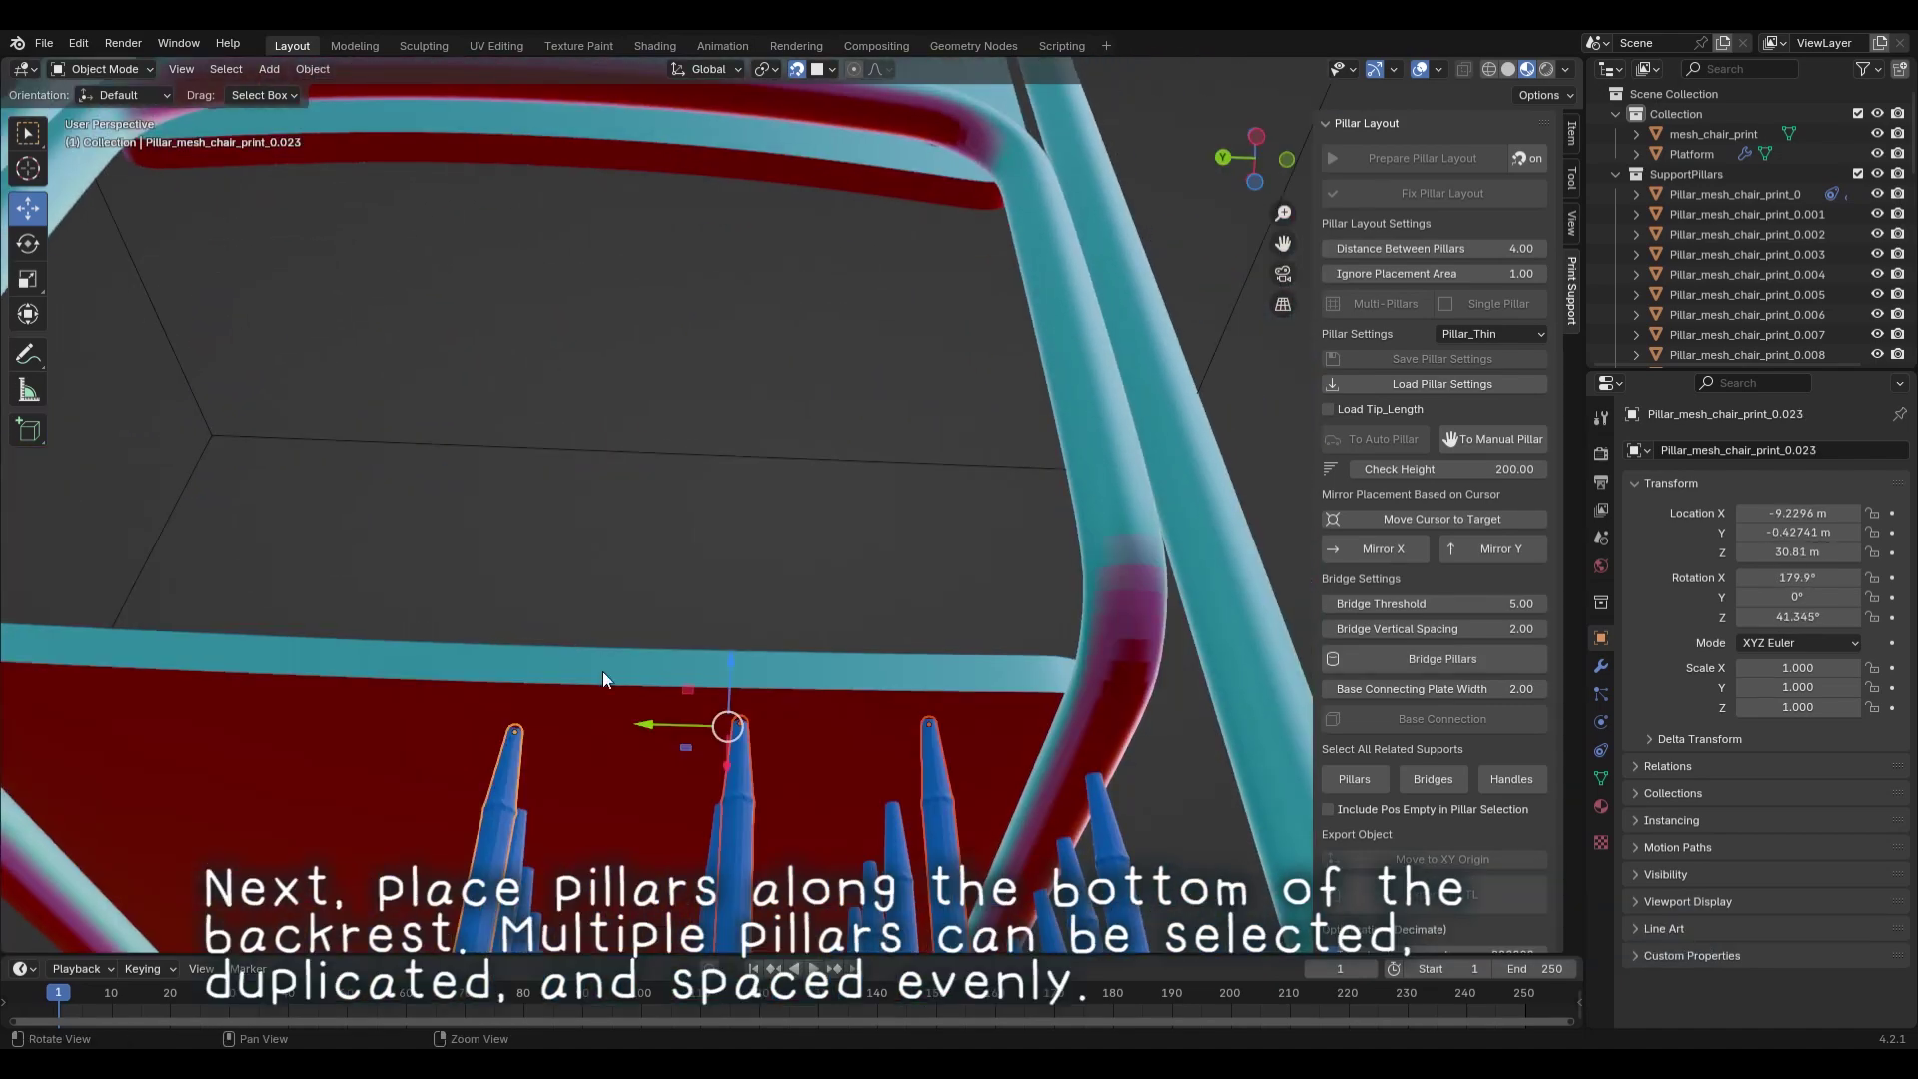
pyautogui.hotkey('shift', 'd')
pyautogui.click(692, 157)
# - Reposition the three backrest pillars individually so they sit evenly spaced along the backrest's bottom edge
pyautogui.moveTo(691, 157); pyautogui.dragTo(657, 321, button='middle')
pyautogui.scroll(2, 621, 292)
pyautogui.click(661, 322)
pyautogui.moveTo(639, 420); pyautogui.dragTo(621, 336, button='middle')
pyautogui.scroll(2, 620, 336)
pyautogui.moveTo(616, 334); pyautogui.dragTo(657, 338)
pyautogui.scroll(-3, 657, 339)
pyautogui.moveTo(656, 339); pyautogui.dragTo(559, 339, button='middle')
pyautogui.moveTo(712, 412); pyautogui.dragTo(877, 432)
pyautogui.click(774, 414)
pyautogui.click(847, 413)
pyautogui.scroll(-2, 694, 458)
pyautogui.moveTo(694, 458)
pyautogui.keyDown('alt'); pyautogui.mouseDown()
pyautogui.moveTo(689, 710)
pyautogui.moveTo(617, 457)
pyautogui.moveTo(675, 488)
pyautogui.mouseUp(); pyautogui.keyUp('alt')
pyautogui.scroll(3, 617, 458)
pyautogui.scroll(2, 771, 564)
# - Select the three backrest pillars and duplicate them onto the lower pipe behind the backrest
pyautogui.keyDown('shift'); pyautogui.click(771, 564); pyautogui.keyUp('shift')
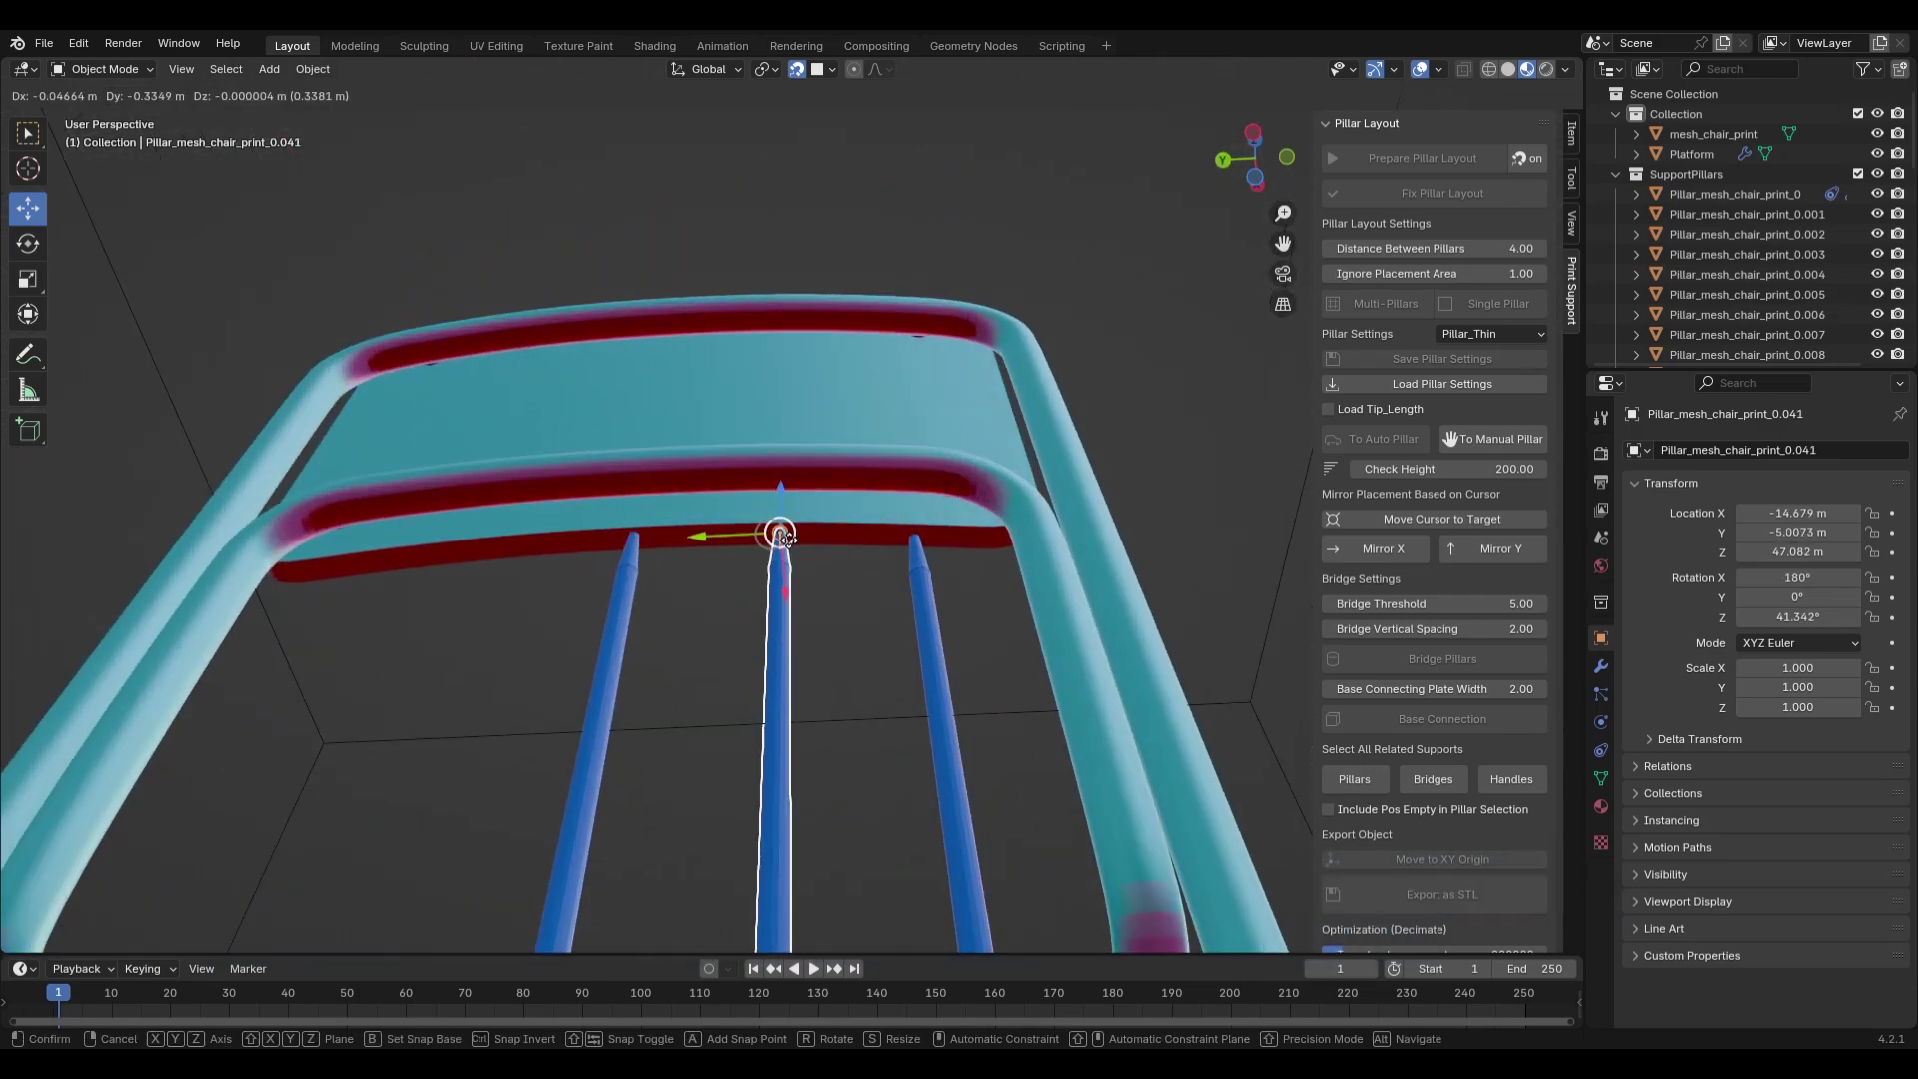
pyautogui.hotkey('shift', 'd')
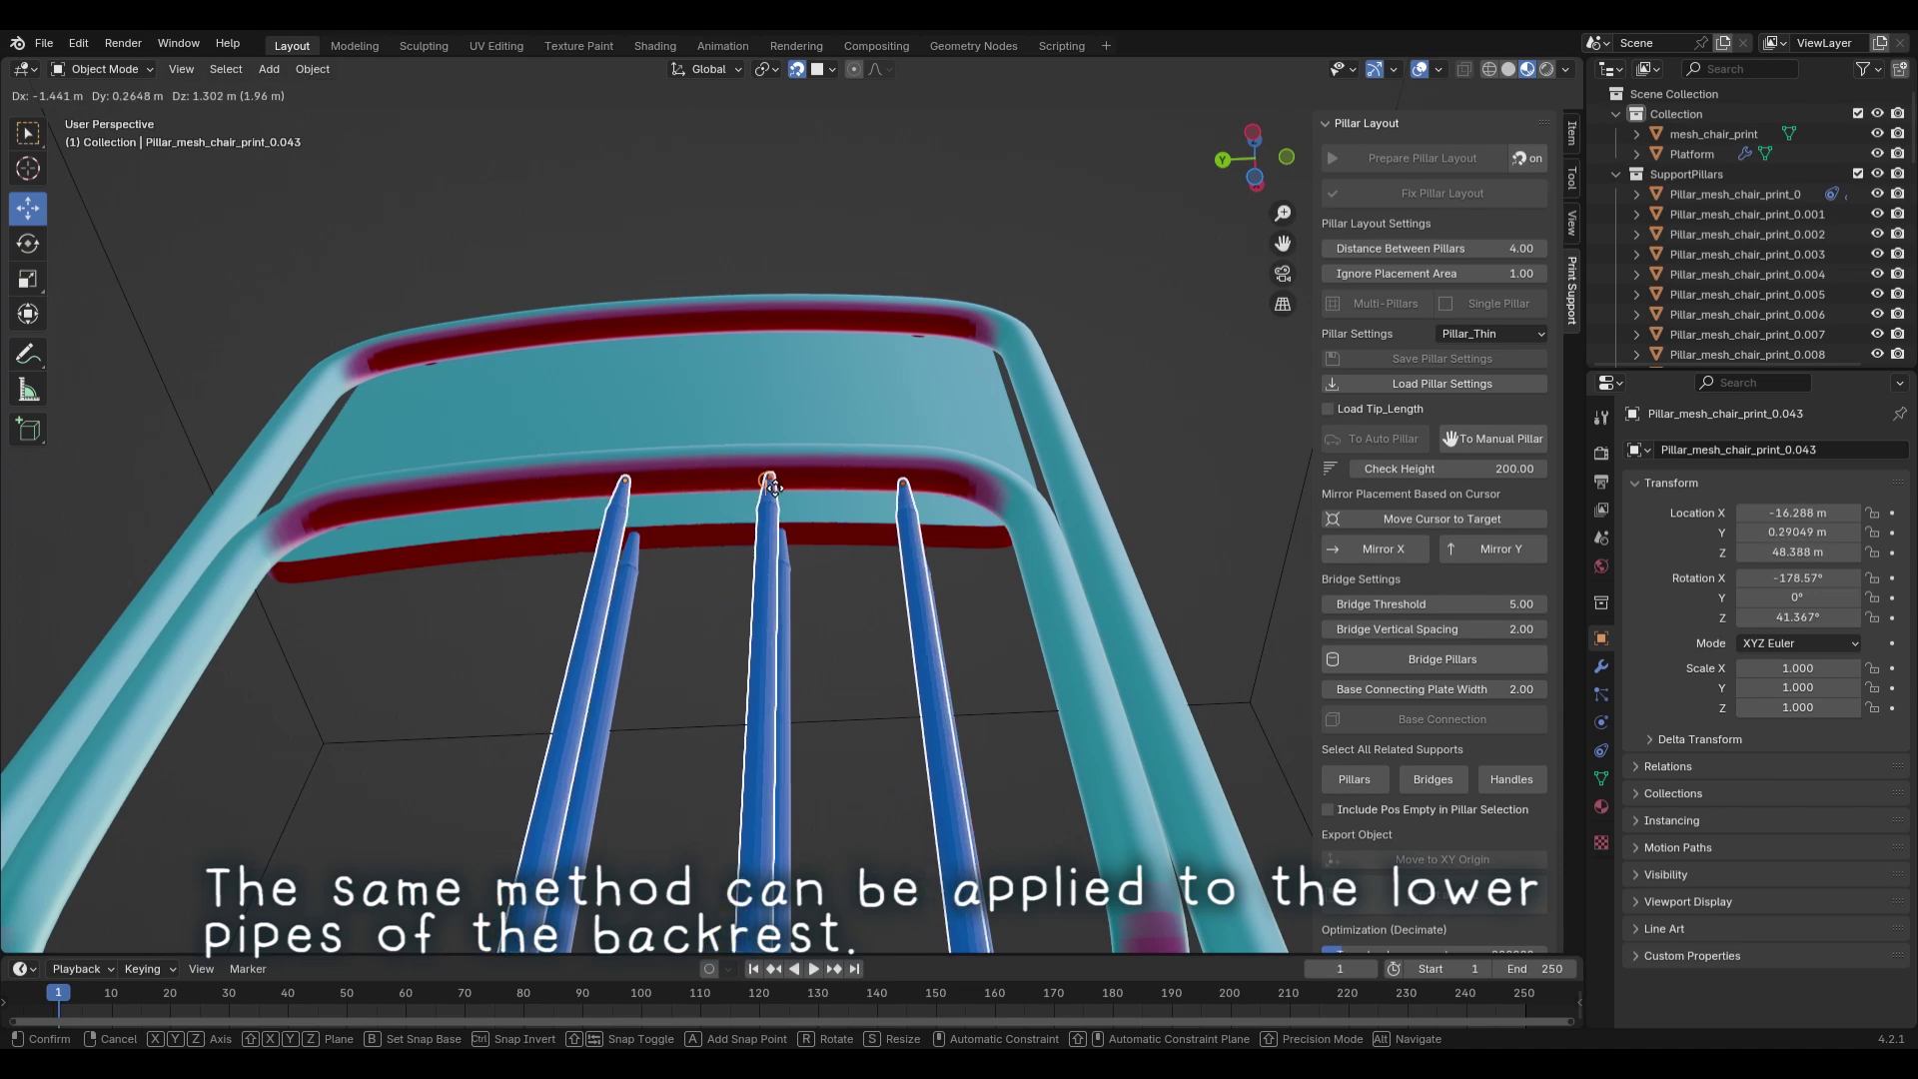
pyautogui.moveTo(741, 561); pyautogui.dragTo(675, 580, button='middle')
# - Duplicate the three lower-pipe pillars onto the upper backrest pipe and adjust each one to sit against the pipe
pyautogui.hotkey('shift', 'd')
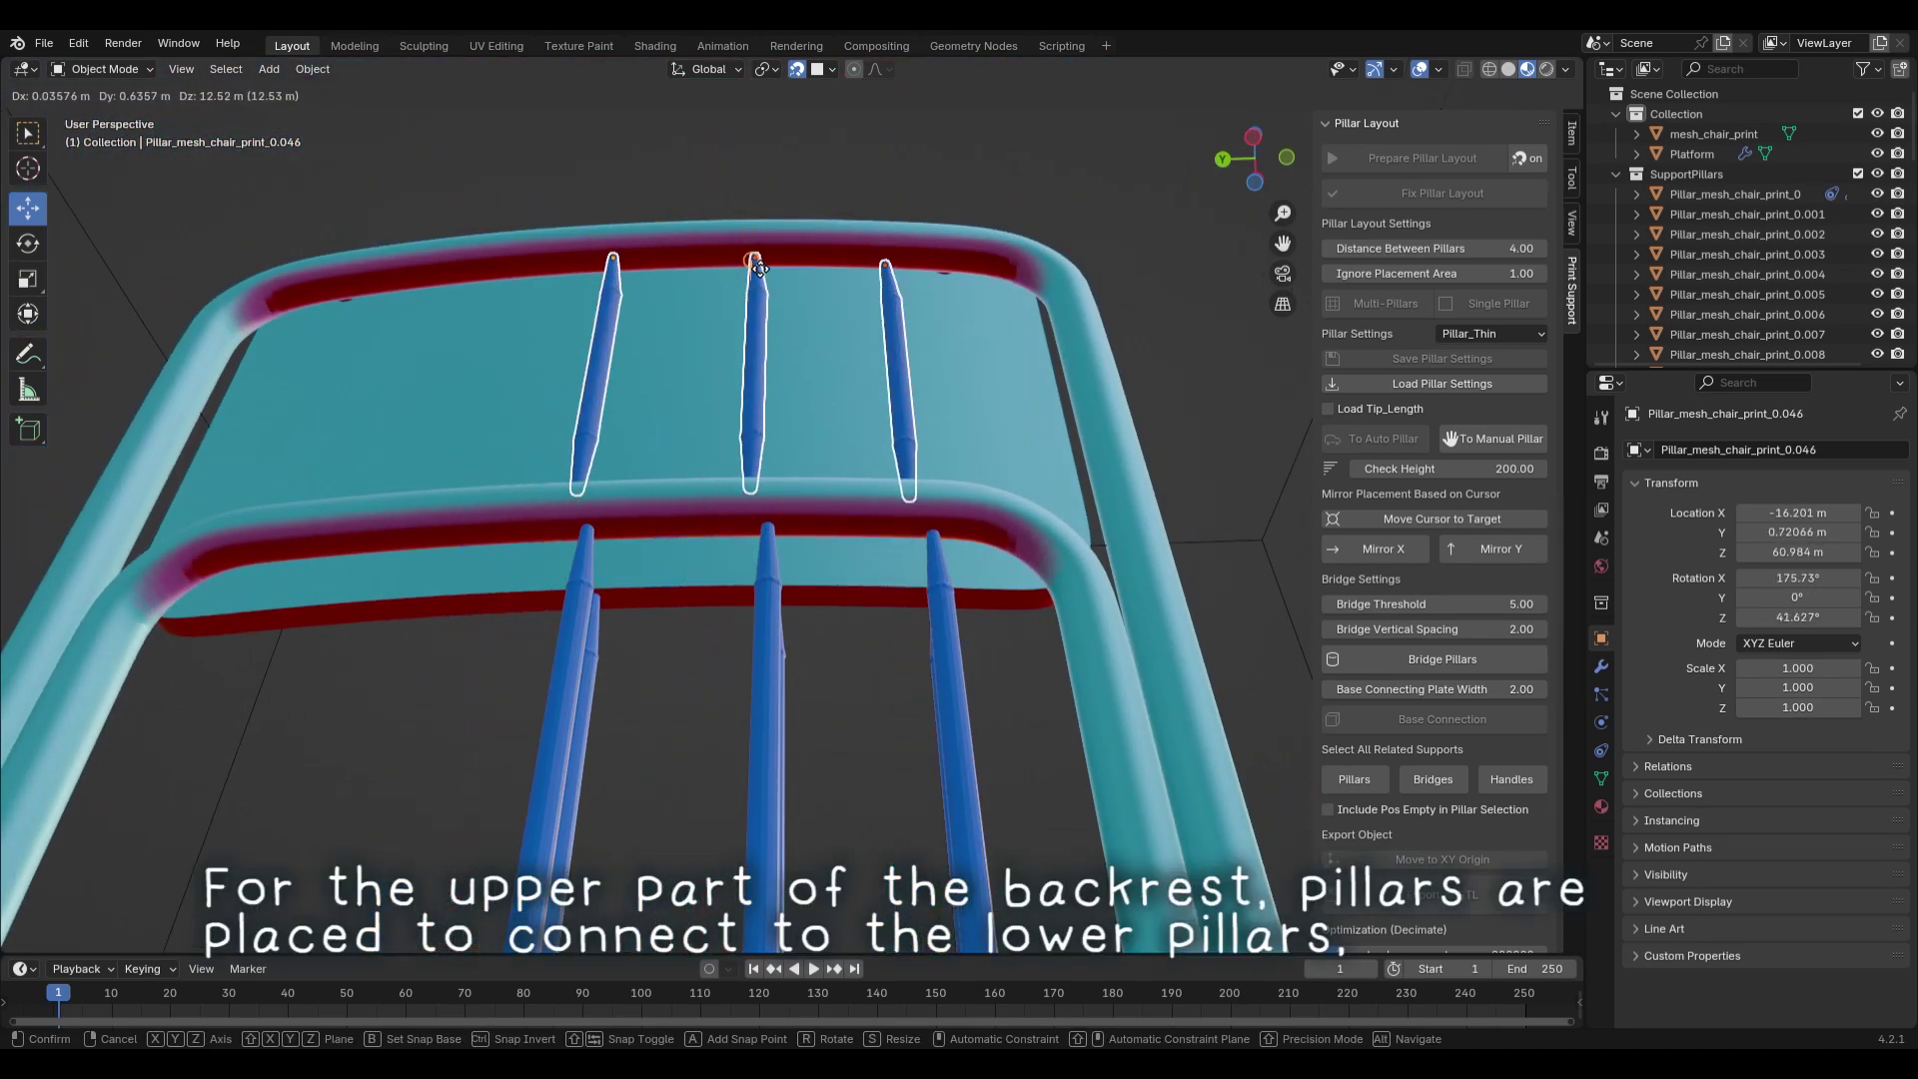
pyautogui.click(768, 266)
pyautogui.moveTo(767, 266); pyautogui.dragTo(822, 462, button='middle')
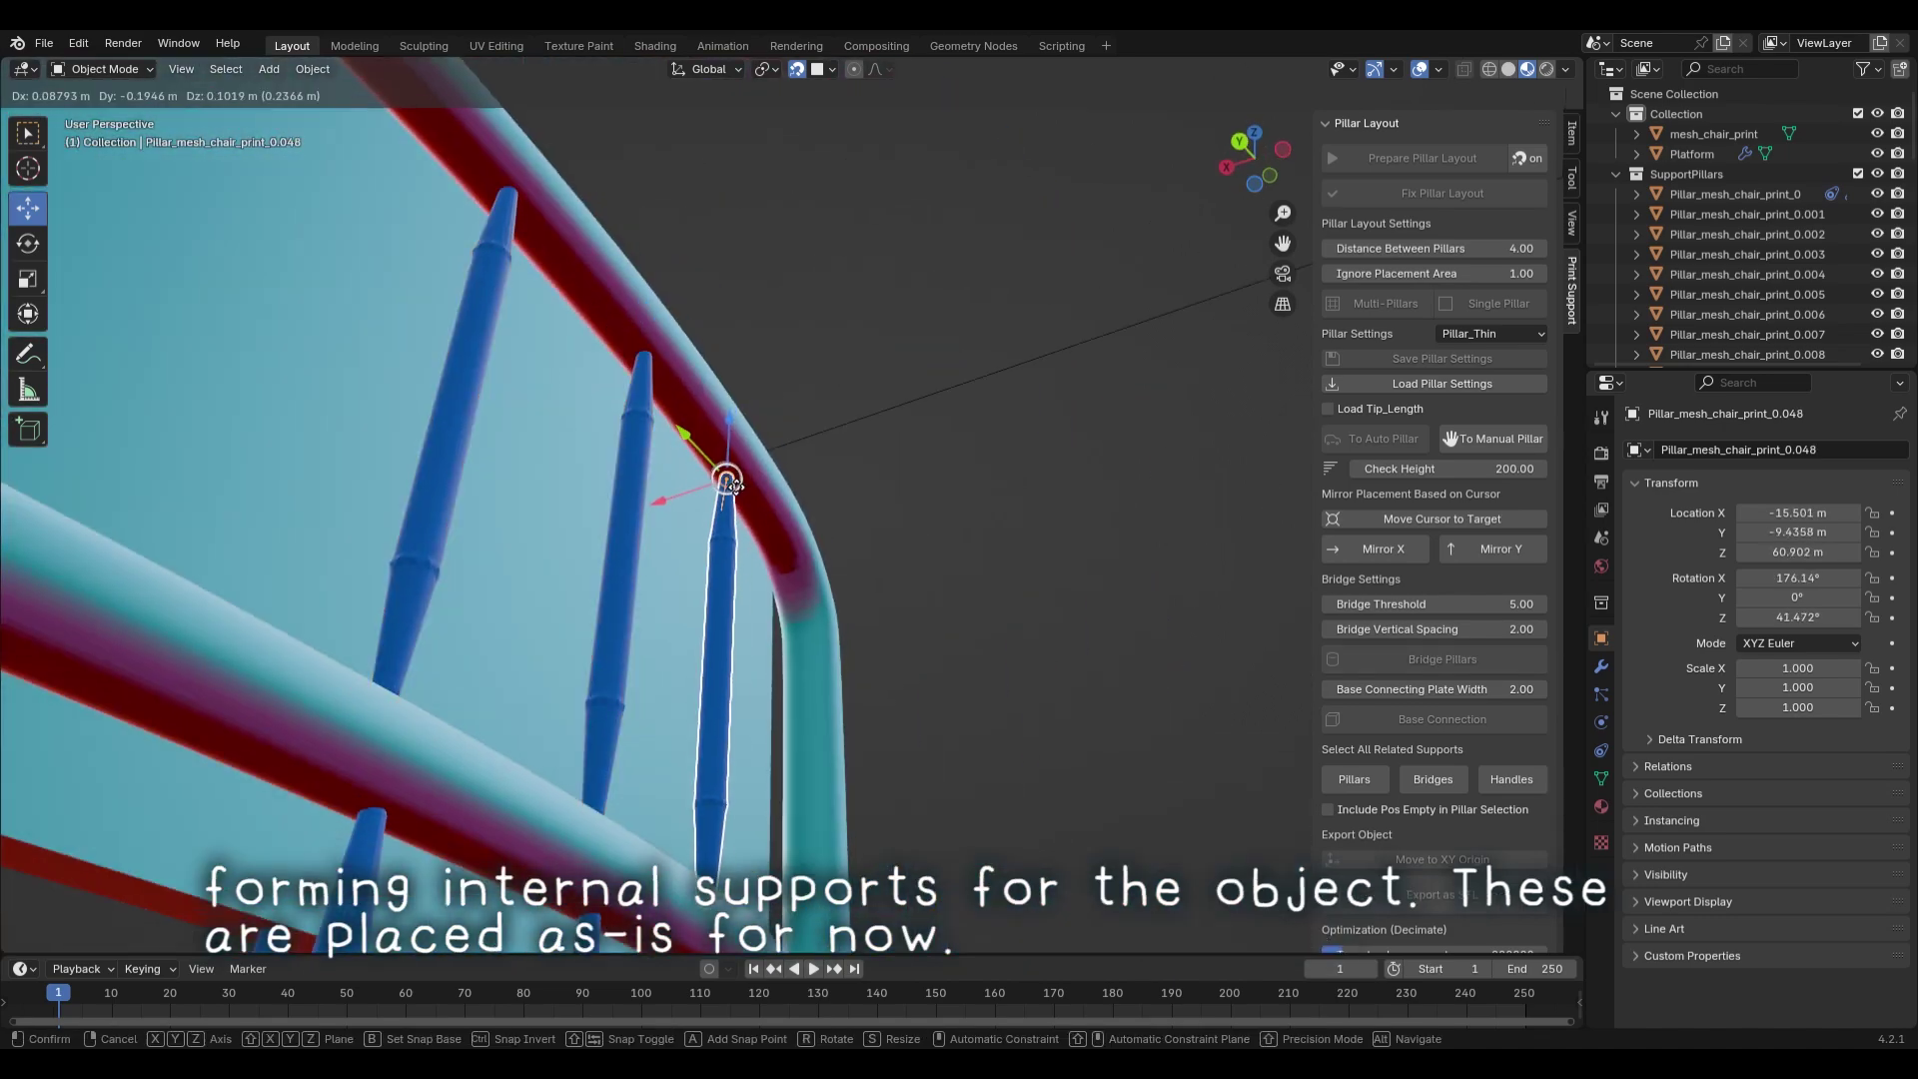
pyautogui.click(638, 362)
pyautogui.hotkey('shift', 'd')
pyautogui.click(644, 362)
pyautogui.scroll(-3, 659, 420)
pyautogui.moveTo(674, 465); pyautogui.dragTo(625, 350, button='middle')
pyautogui.scroll(3, 608, 412)
pyautogui.click(653, 429)
pyautogui.moveTo(656, 414); pyautogui.dragTo(670, 424)
pyautogui.click(668, 421)
# - Select the three pillars between the upper and lower backrest pipes and convert them to manual pillars
pyautogui.scroll(-3, 457, 514)
pyautogui.moveTo(457, 514); pyautogui.dragTo(739, 469, button='middle')
pyautogui.keyDown('shift'); pyautogui.click(748, 475); pyautogui.keyUp('shift')
pyautogui.keyDown('shift'); pyautogui.click(806, 430); pyautogui.keyUp('shift')
pyautogui.click(1499, 439)
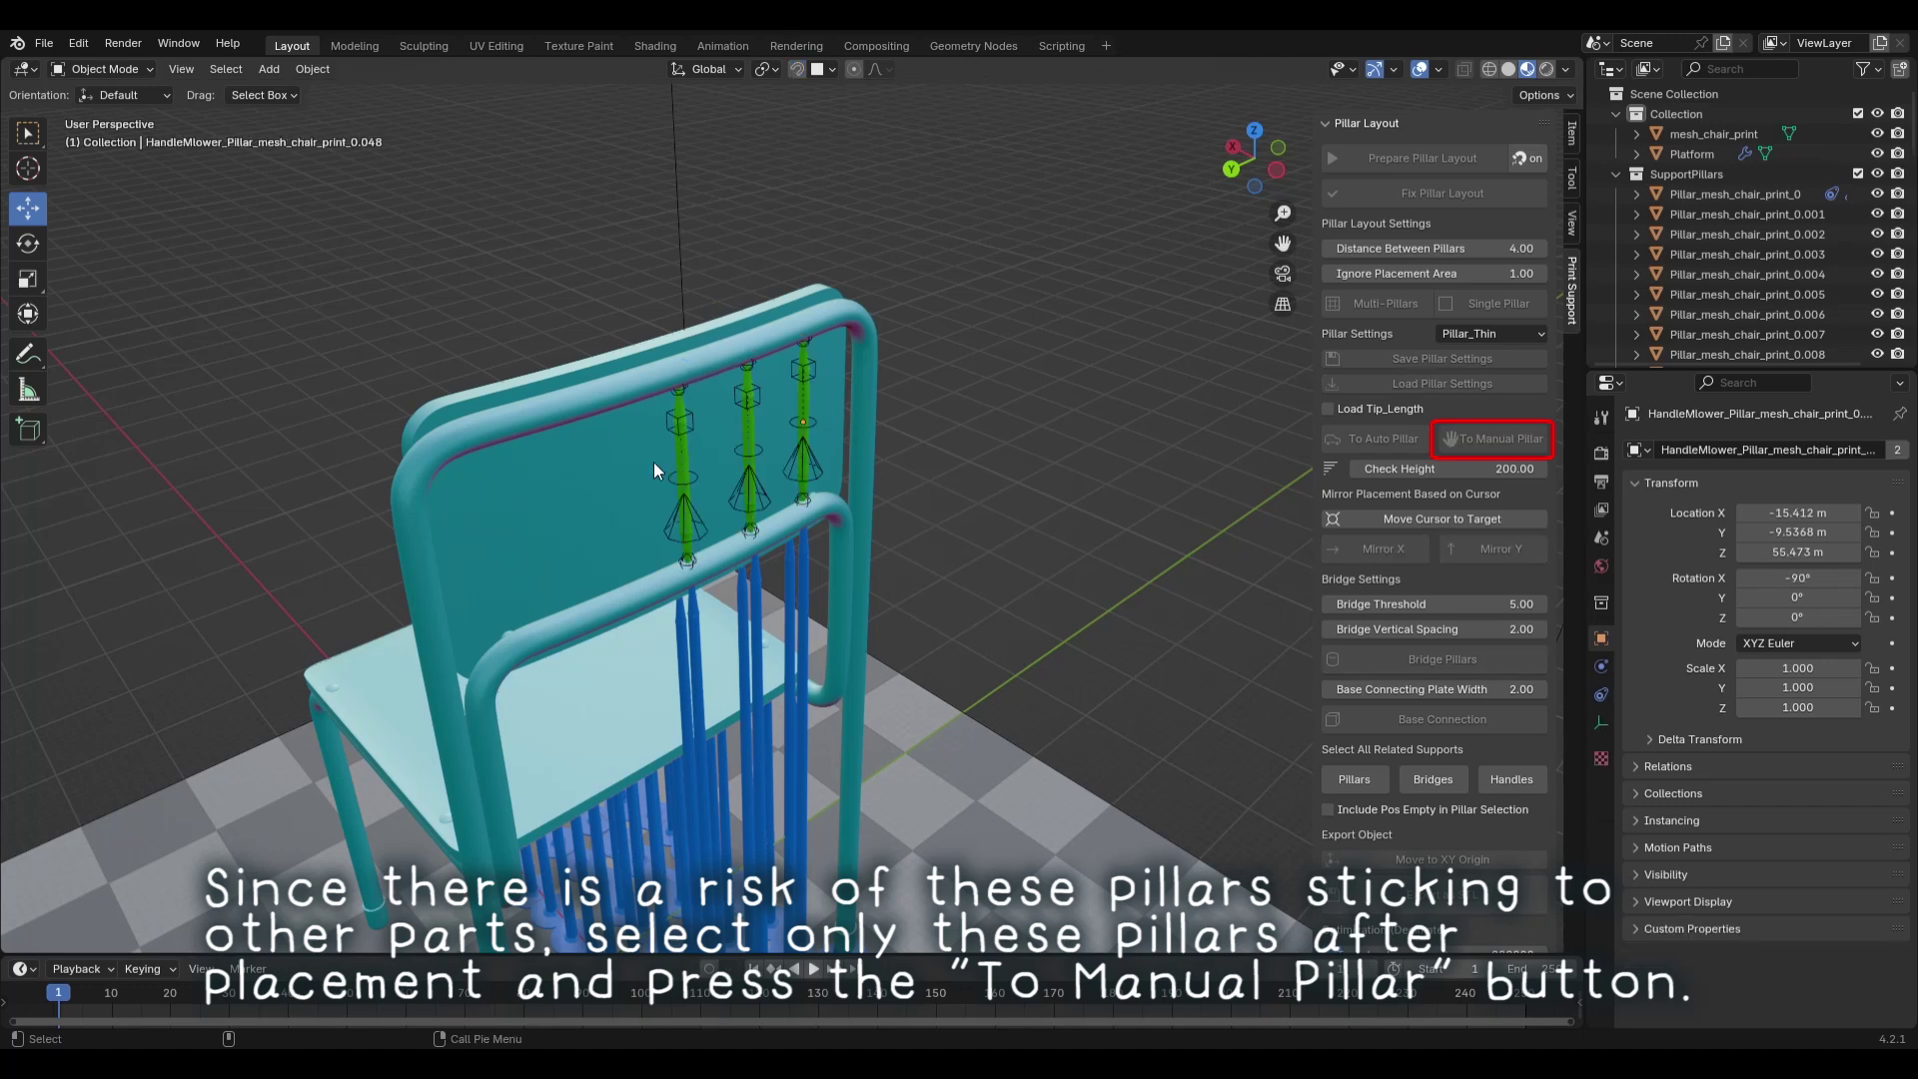
# - Select the cone-shaped lower handles of the three manual pillars and extend them down to the ground, to Z 0.2 m
pyautogui.scroll(2, 669, 455)
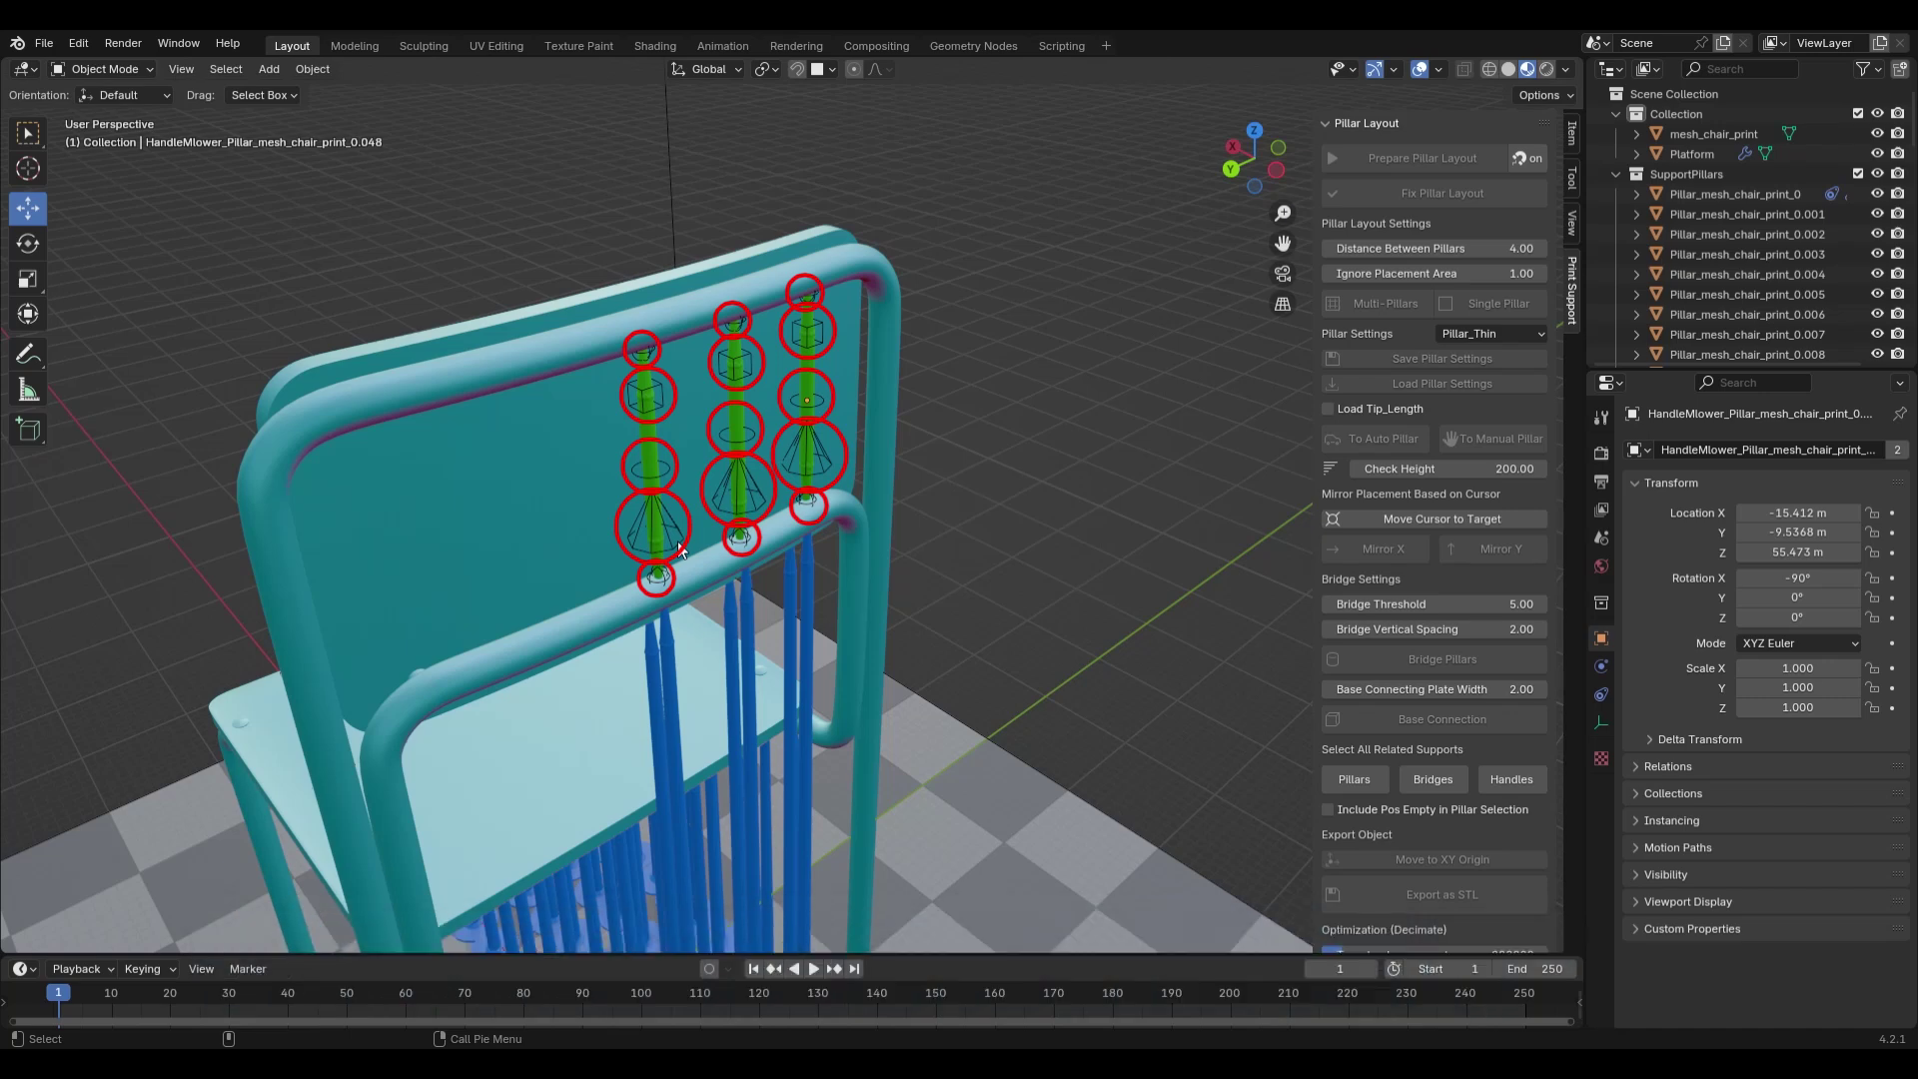
pyautogui.click(678, 542)
pyautogui.keyDown('shift'); pyautogui.click(730, 507); pyautogui.keyUp('shift')
pyautogui.keyDown('shift'); pyautogui.click(826, 470); pyautogui.keyUp('shift')
pyautogui.scroll(-4, 543, 514)
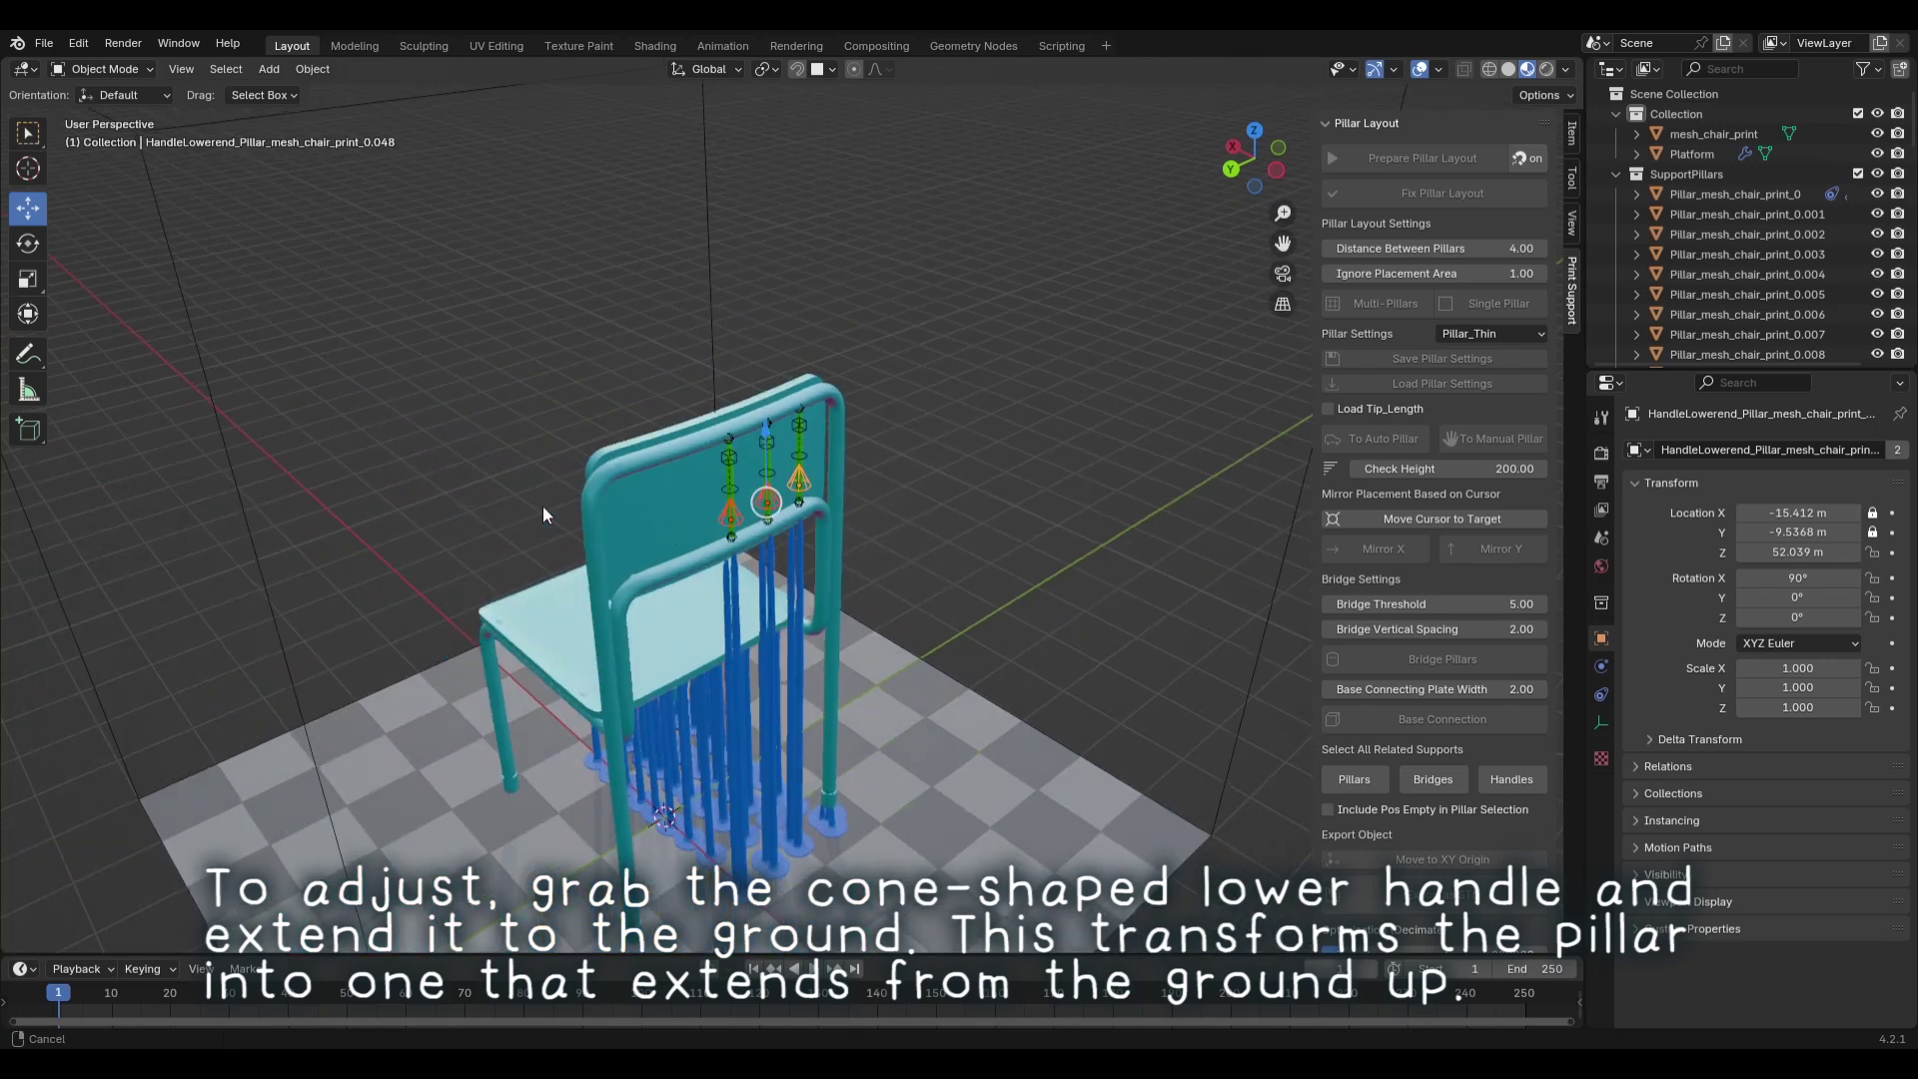
pyautogui.moveTo(765, 420); pyautogui.dragTo(780, 879)
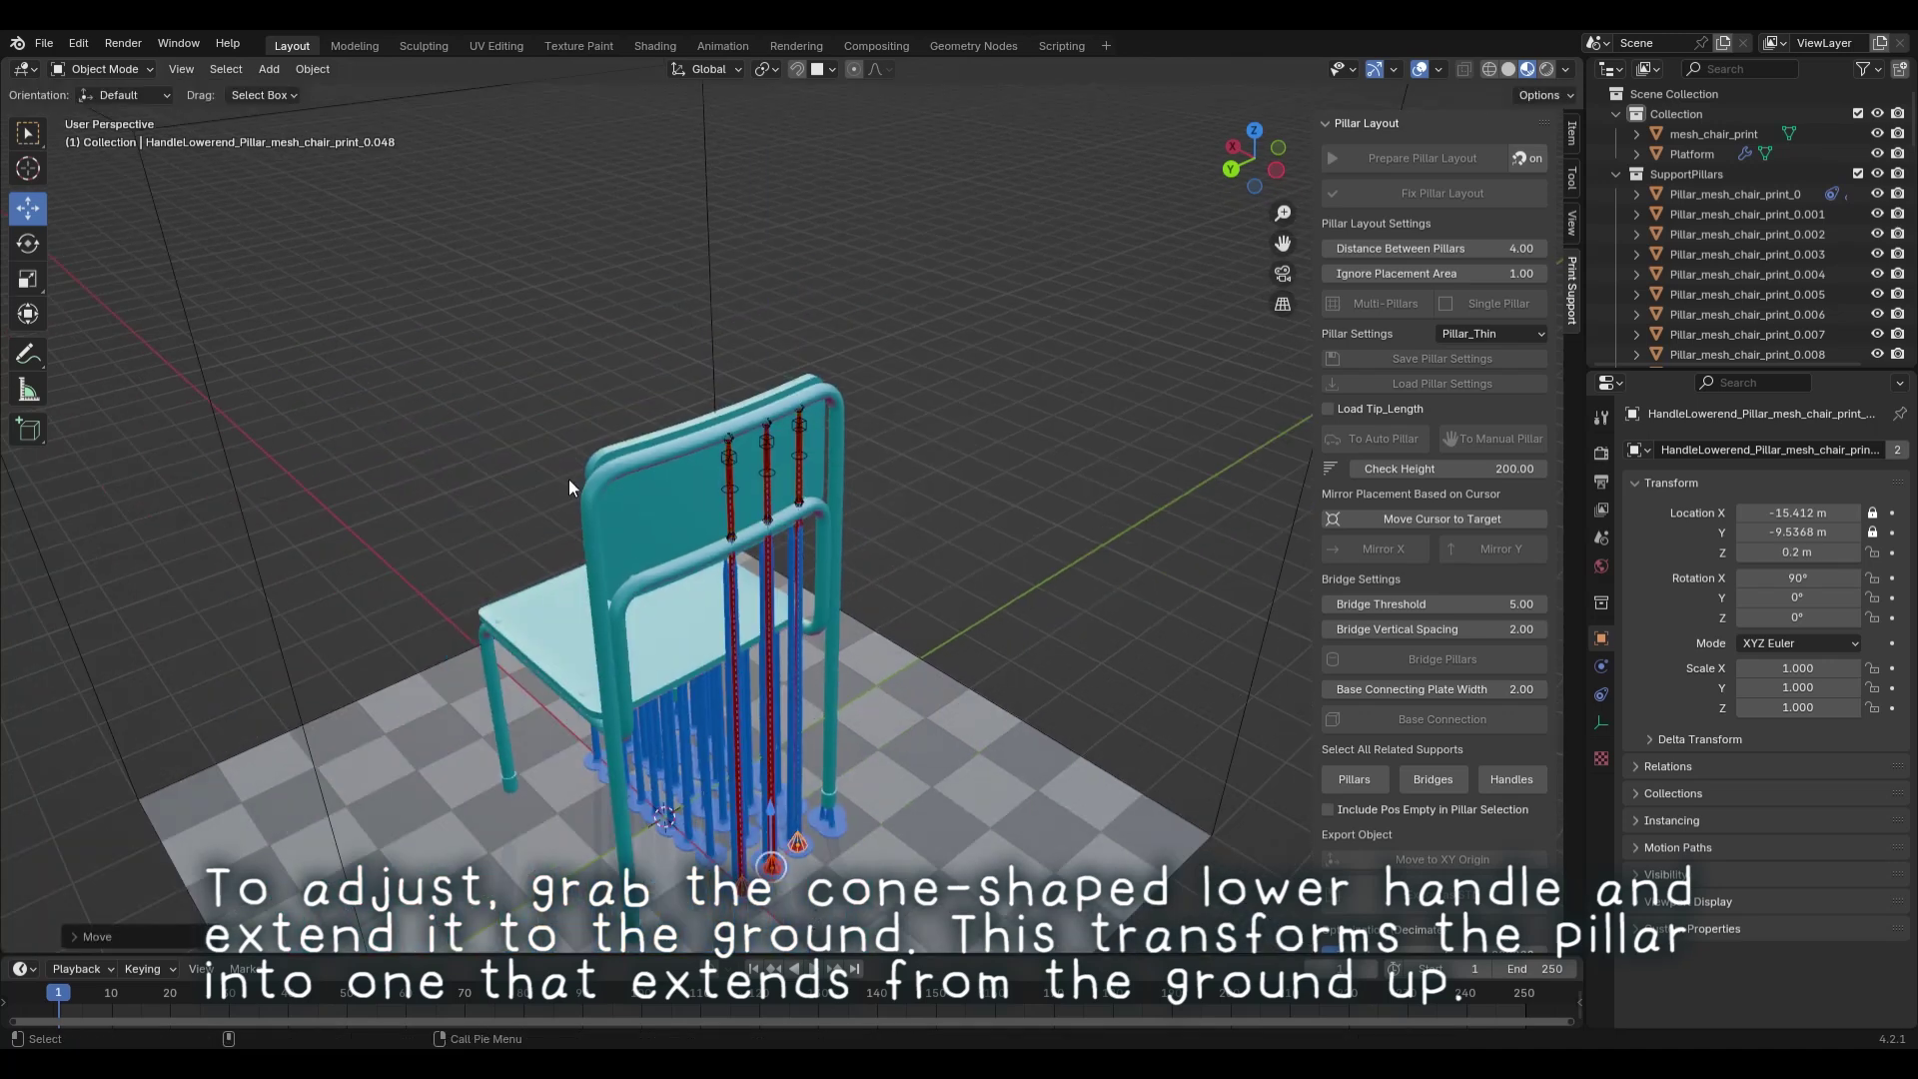
# - Select the ring-shaped handles of the three manual pillars behind the backrest and move them backward, away from the lower pipe
pyautogui.scroll(5, 567, 478)
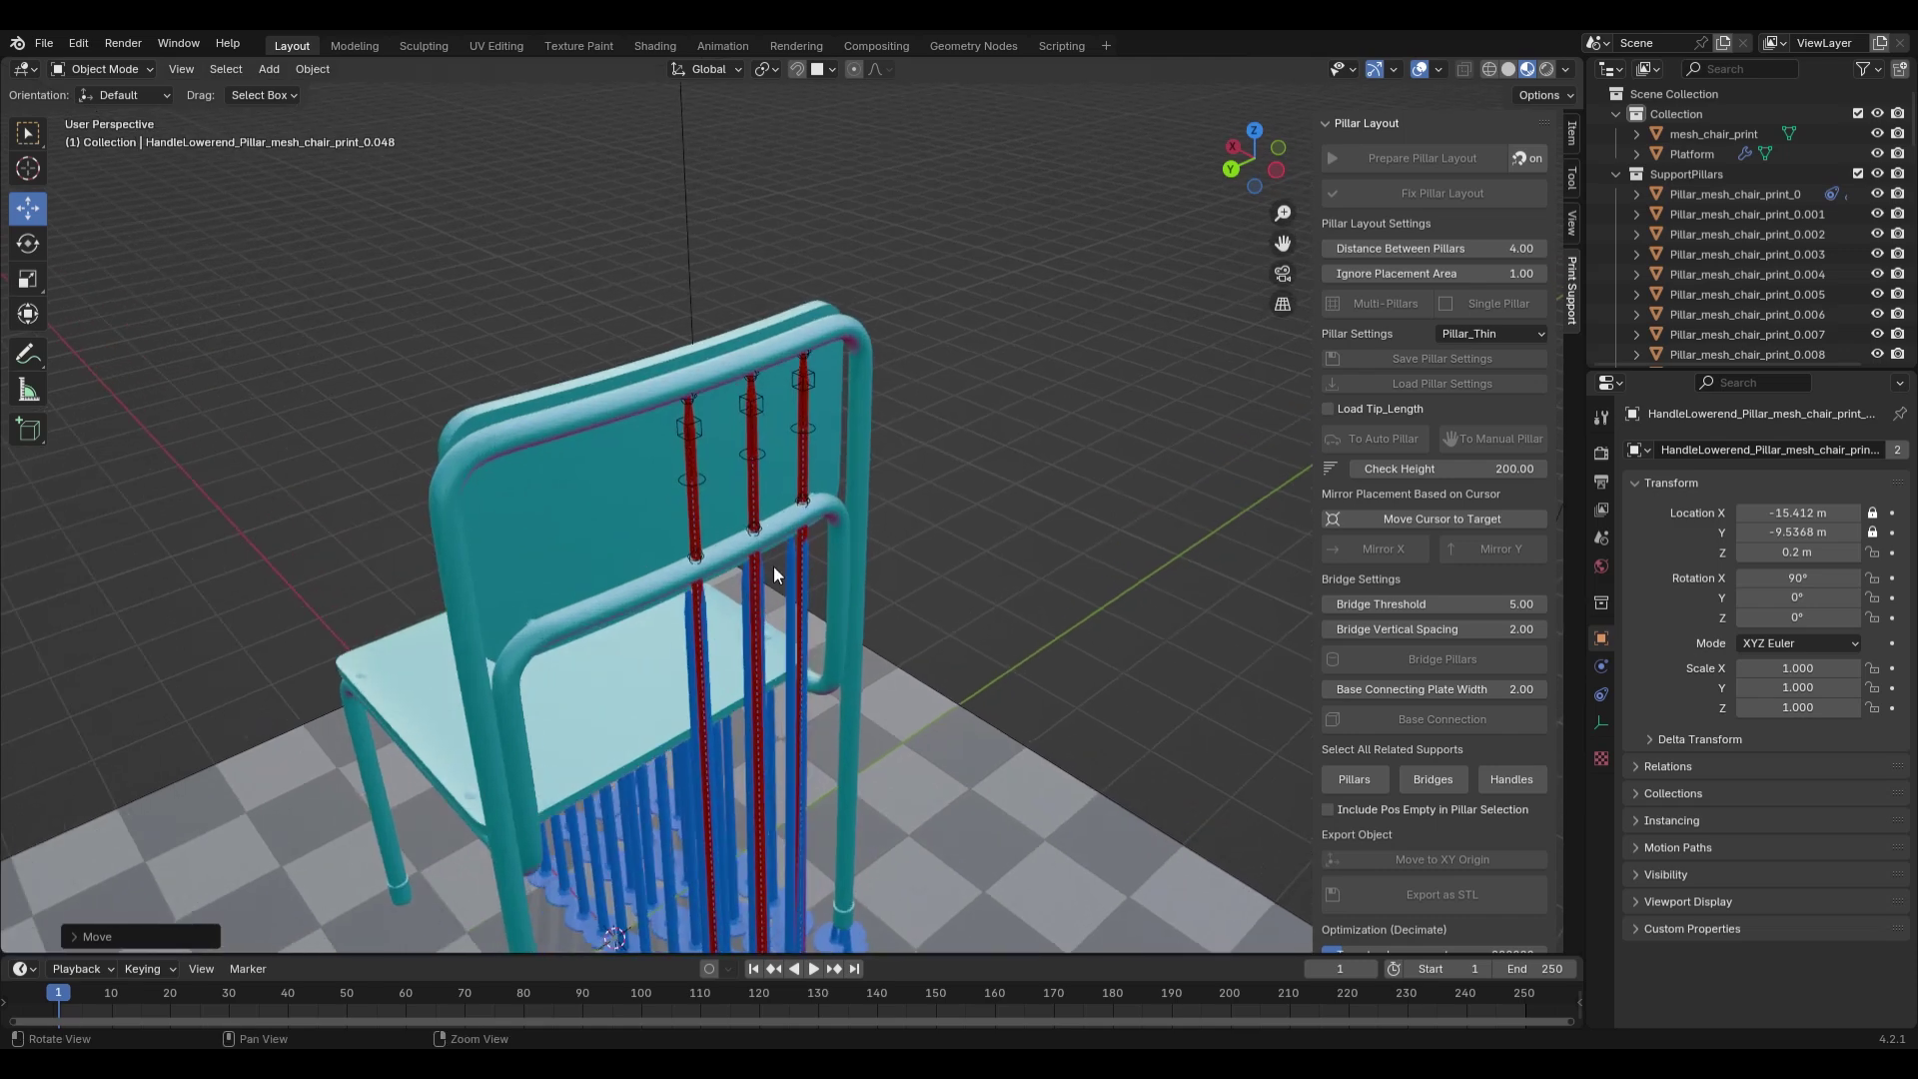
pyautogui.click(651, 472)
pyautogui.keyDown('shift'); pyautogui.click(741, 453); pyautogui.keyUp('shift')
pyautogui.moveTo(781, 443); pyautogui.dragTo(854, 448, button='middle')
pyautogui.moveTo(640, 458); pyautogui.dragTo(689, 476)
# - Select the square upper handles of the three tall manual pillars and shift them slightly backward
pyautogui.click(647, 424)
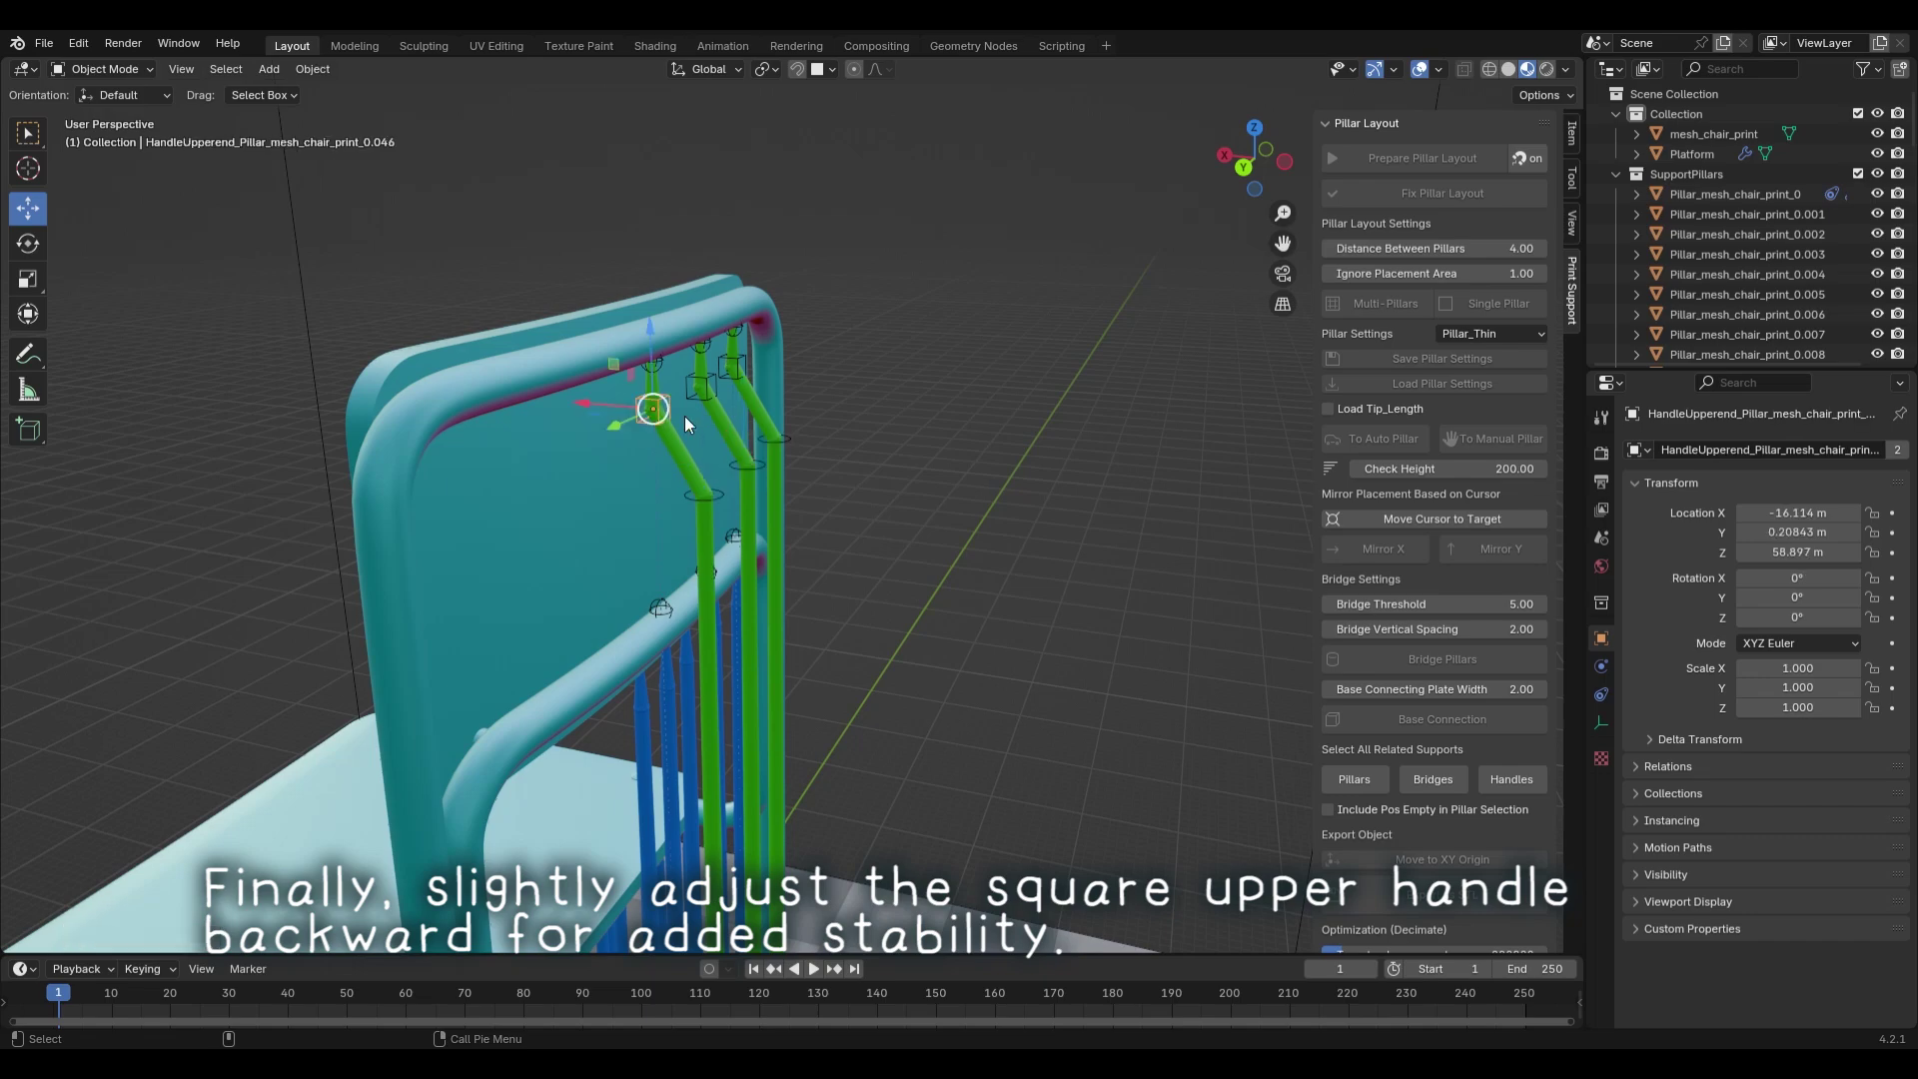
pyautogui.click(735, 374)
pyautogui.moveTo(735, 374); pyautogui.dragTo(649, 381, button='middle')
pyautogui.moveTo(599, 380); pyautogui.dragTo(609, 380)
# - Select the three pillars supporting the lower backrest pipe and convert them to manual pillars
pyautogui.keyDown('shift'); pyautogui.moveTo(591, 689); pyautogui.dragTo(680, 538, button='middle'); pyautogui.keyUp('shift')
pyautogui.moveTo(679, 538); pyautogui.dragTo(595, 540, button='middle')
pyautogui.click(680, 539)
pyautogui.keyDown('shift'); pyautogui.click(805, 538); pyautogui.keyUp('shift')
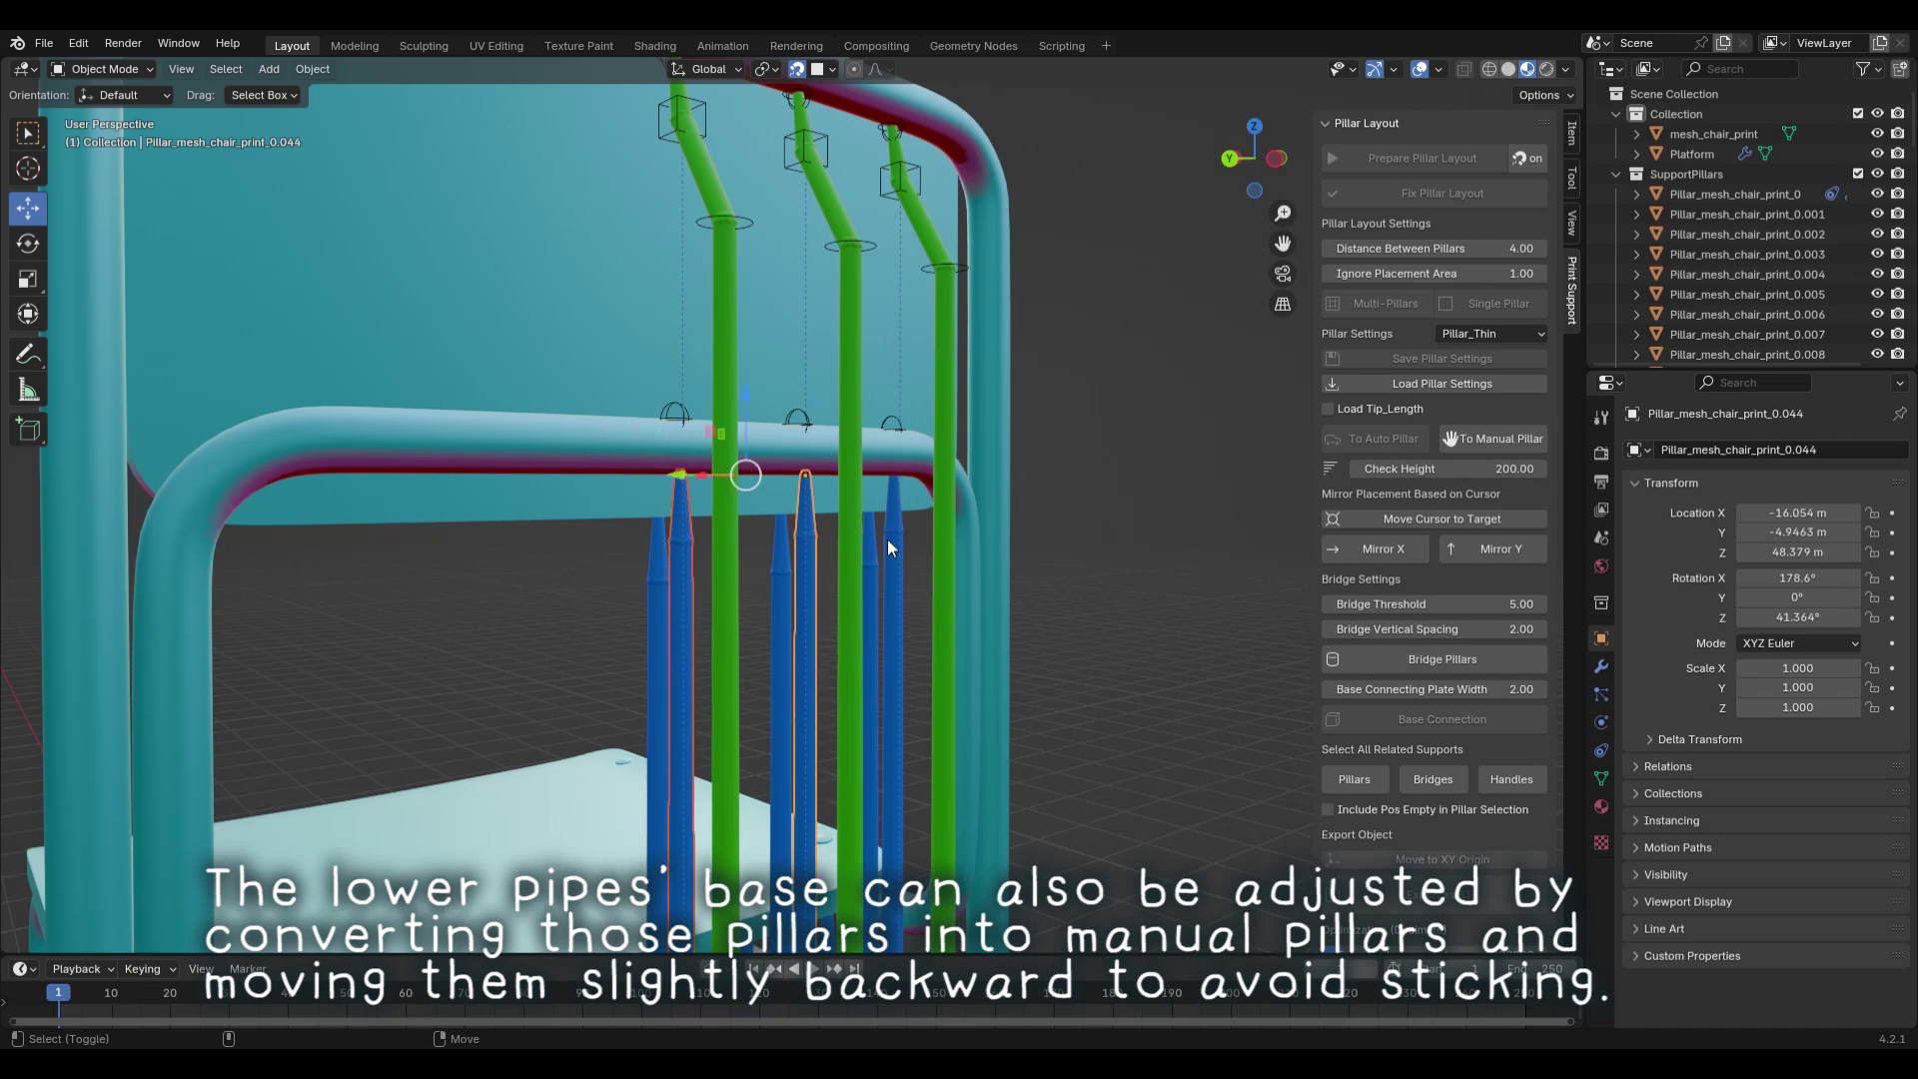
pyautogui.click(1489, 438)
# - Turn off snapping and move the square upper handles of the three lower-pipe pillars slightly backward, the outer one to X -15.949 m
pyautogui.click(685, 555)
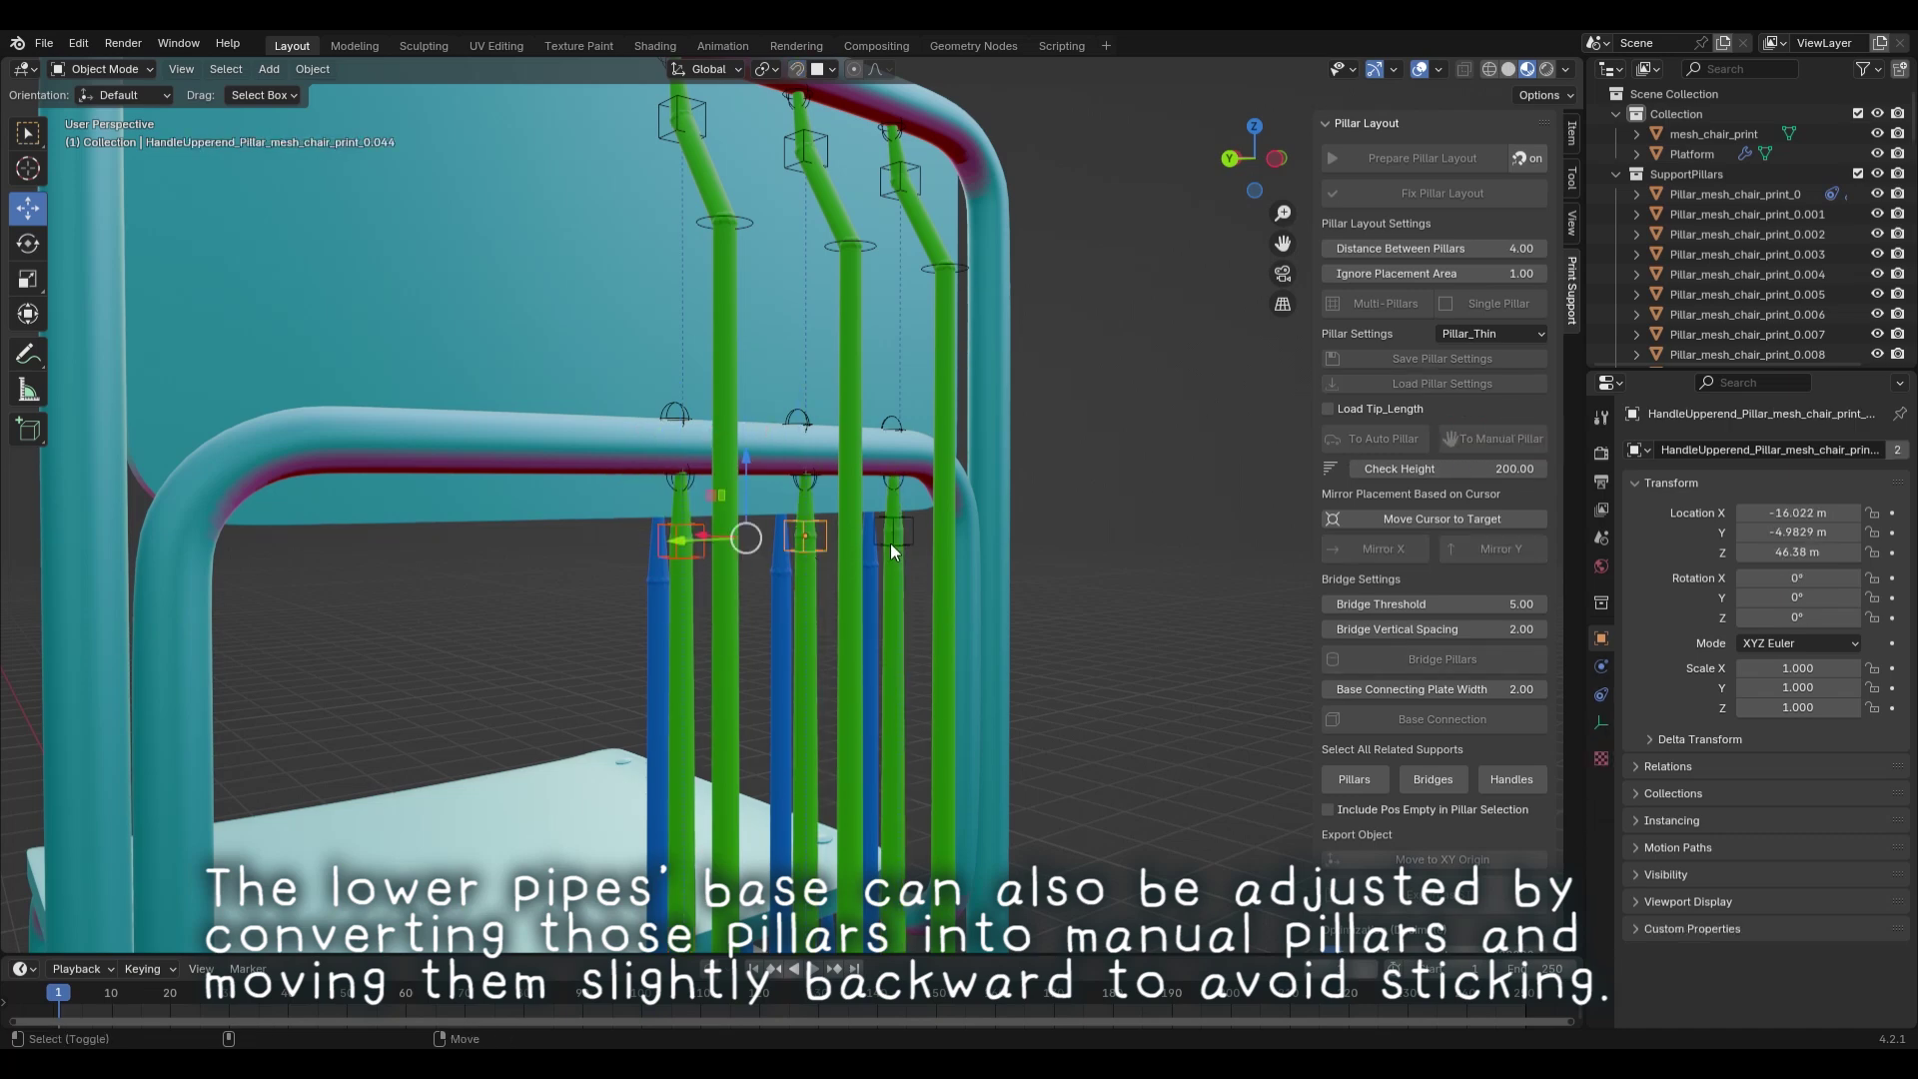
pyautogui.hotkey('shift', 'Tab')
pyautogui.moveTo(891, 543); pyautogui.dragTo(841, 564, button='middle')
pyautogui.moveTo(690, 551); pyautogui.dragTo(696, 551)
pyautogui.scroll(-3, 839, 574)
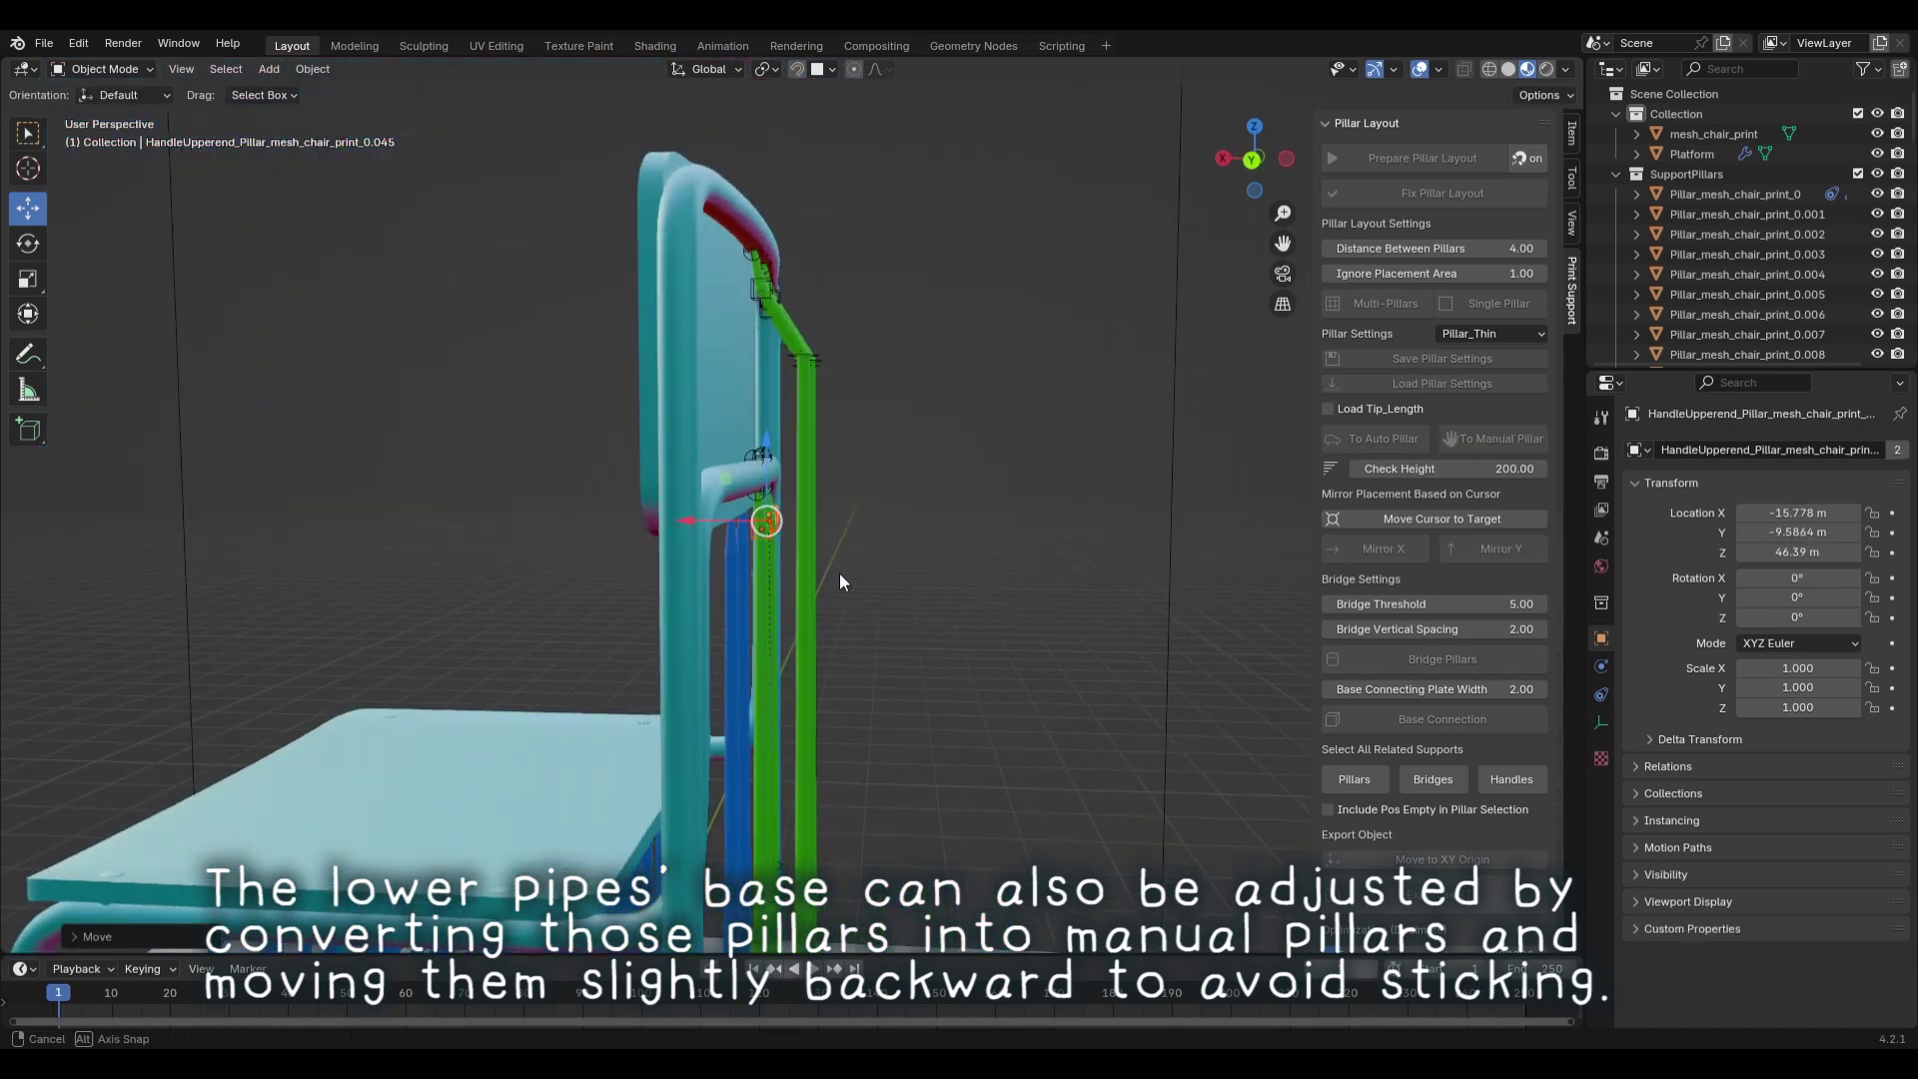
pyautogui.moveTo(839, 574); pyautogui.dragTo(854, 560, button='middle')
pyautogui.moveTo(696, 525); pyautogui.dragTo(701, 525)
# - In the right orthographic view, select all pillars except the centre ones and mirror them along the Y axis
pyautogui.scroll(-4, 700, 525)
pyautogui.moveTo(701, 524); pyautogui.dragTo(850, 566, button='middle')
pyautogui.scroll(-3, 850, 566)
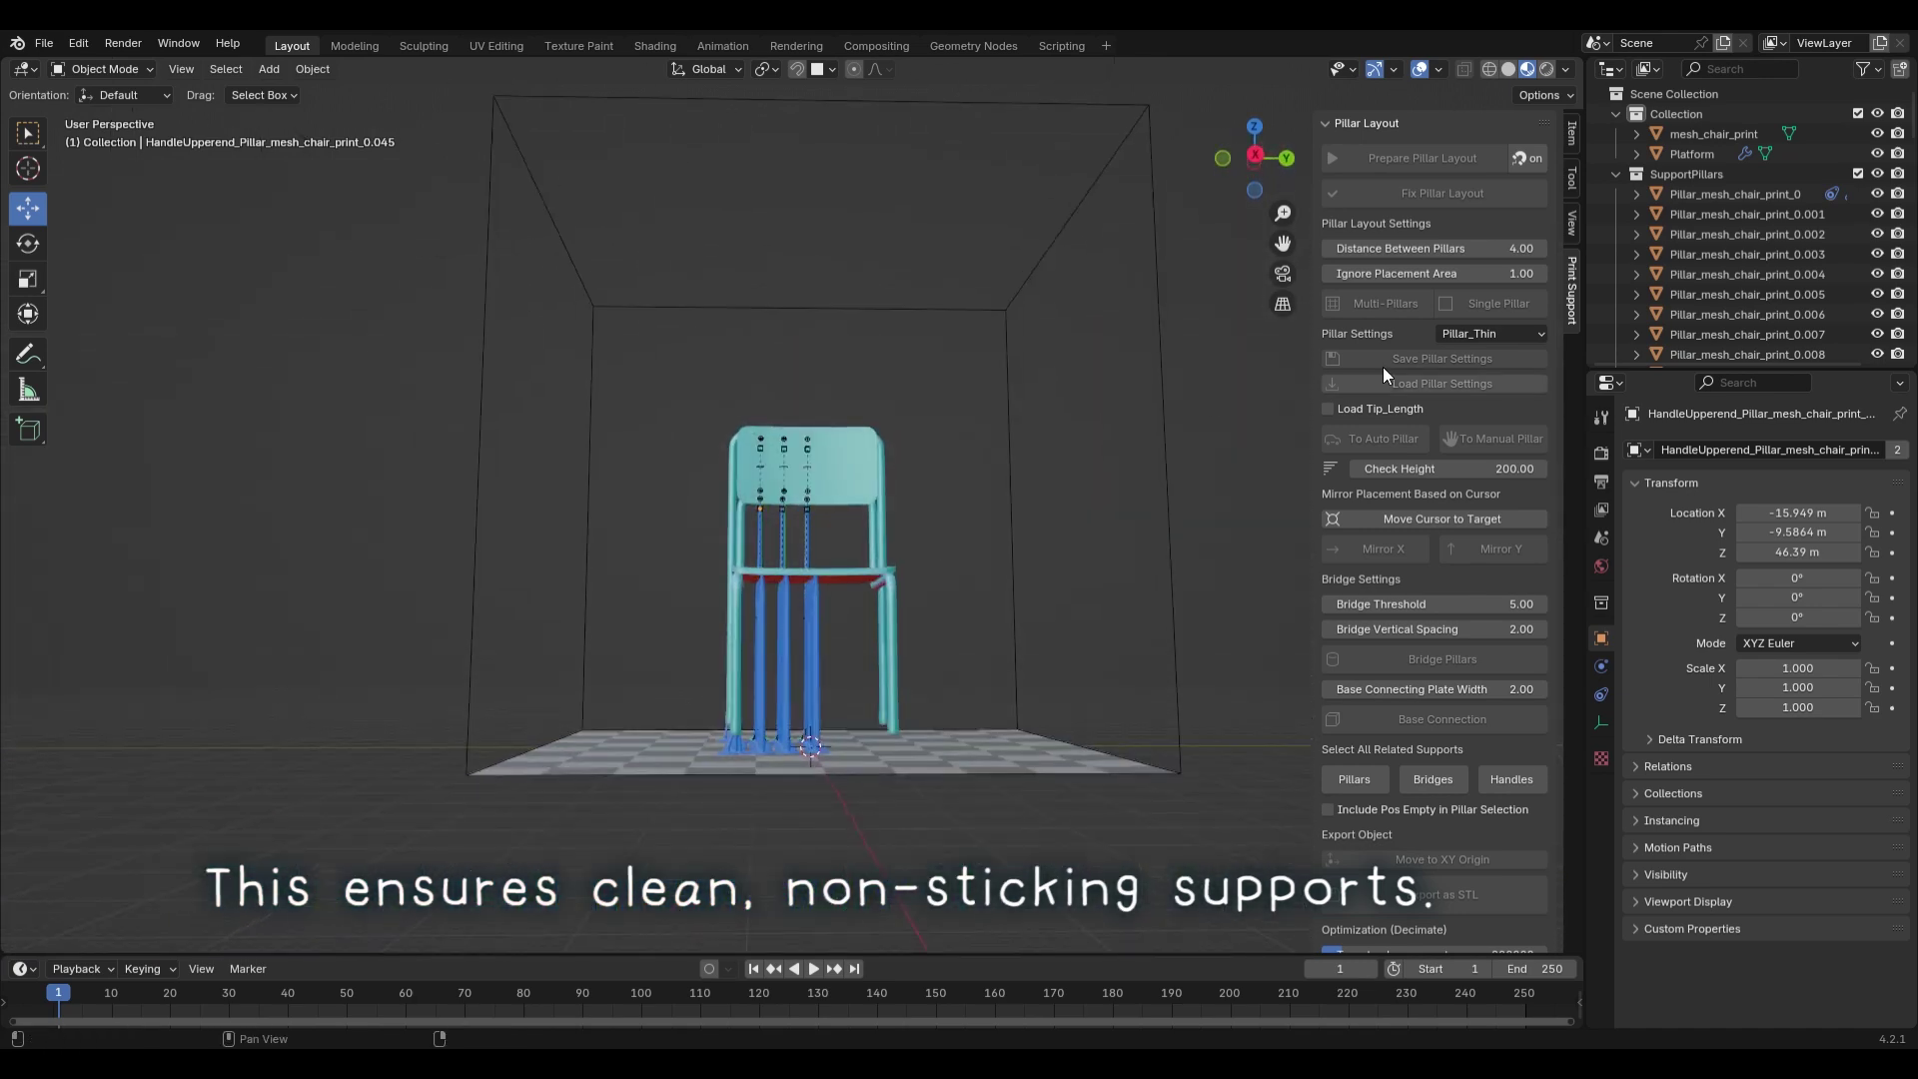
pyautogui.click(1255, 158)
pyautogui.scroll(3, 737, 605)
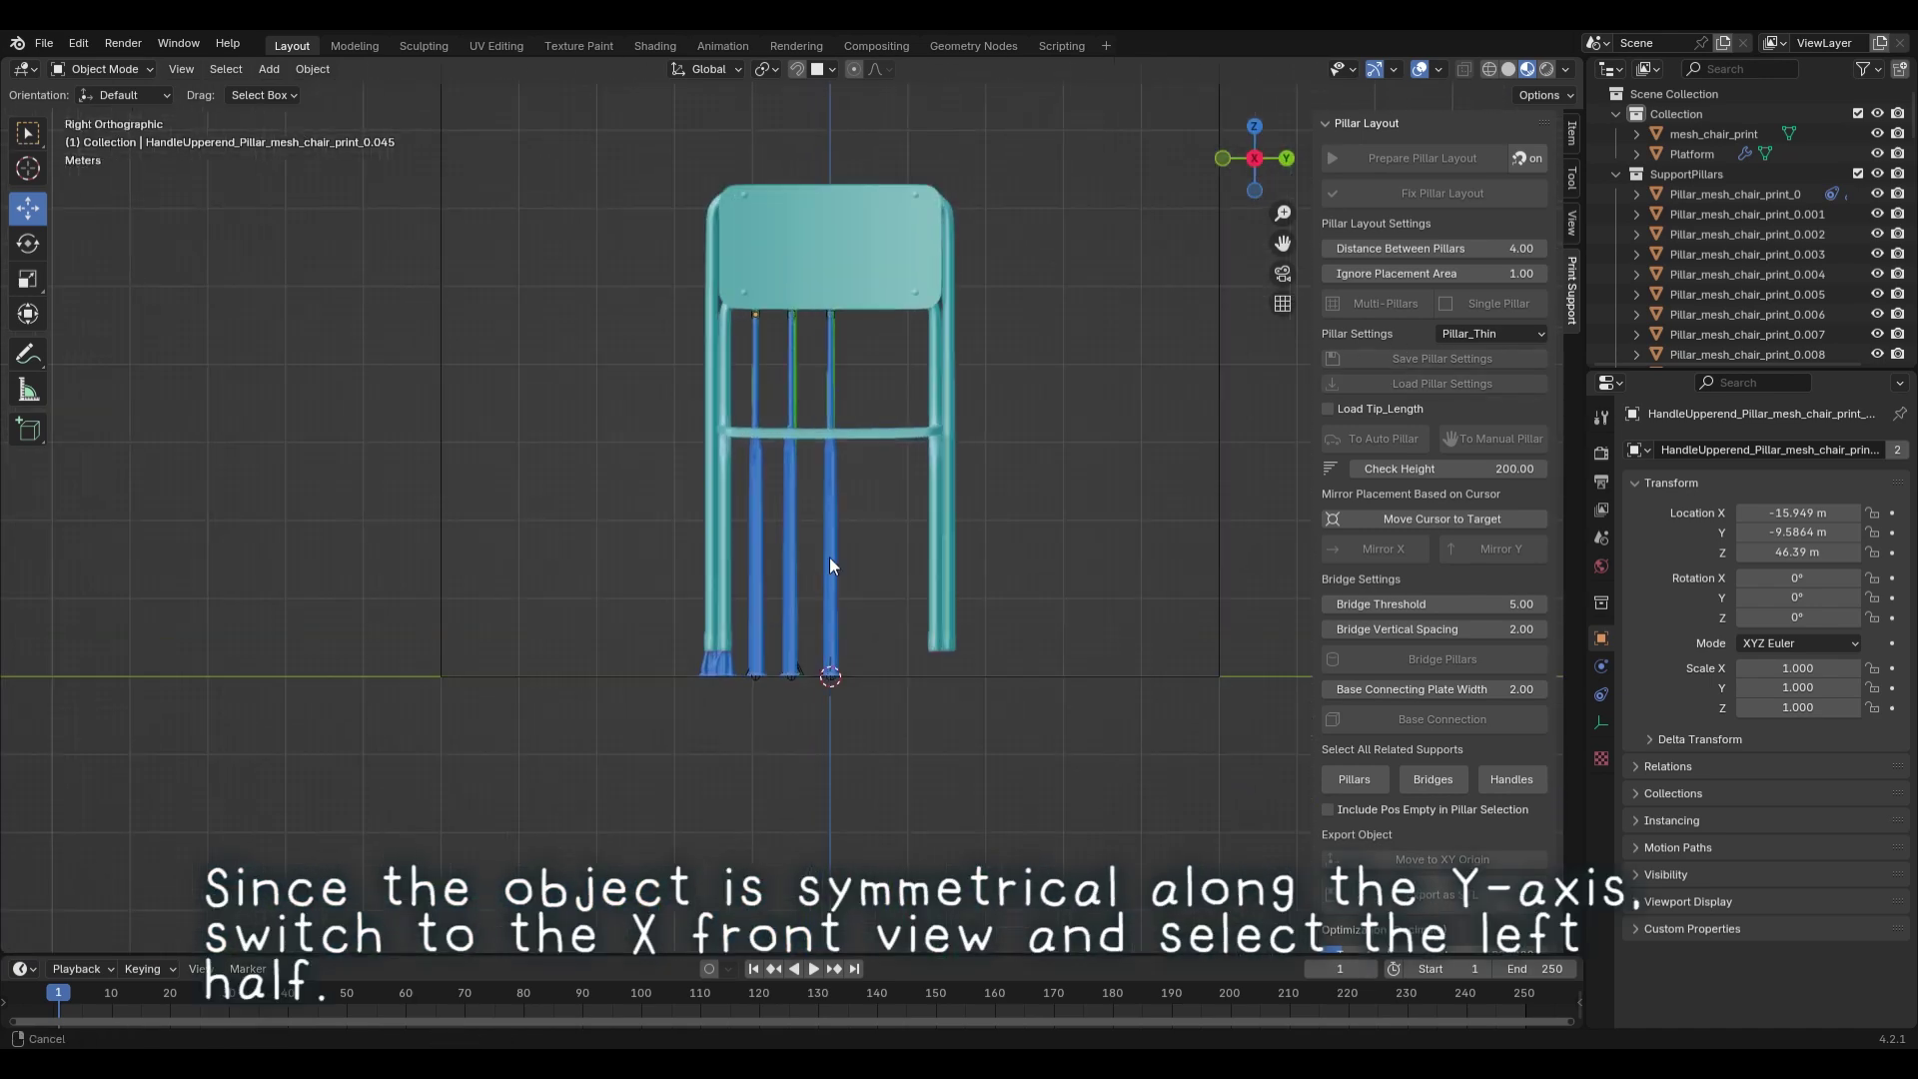
pyautogui.scroll(1, 830, 565)
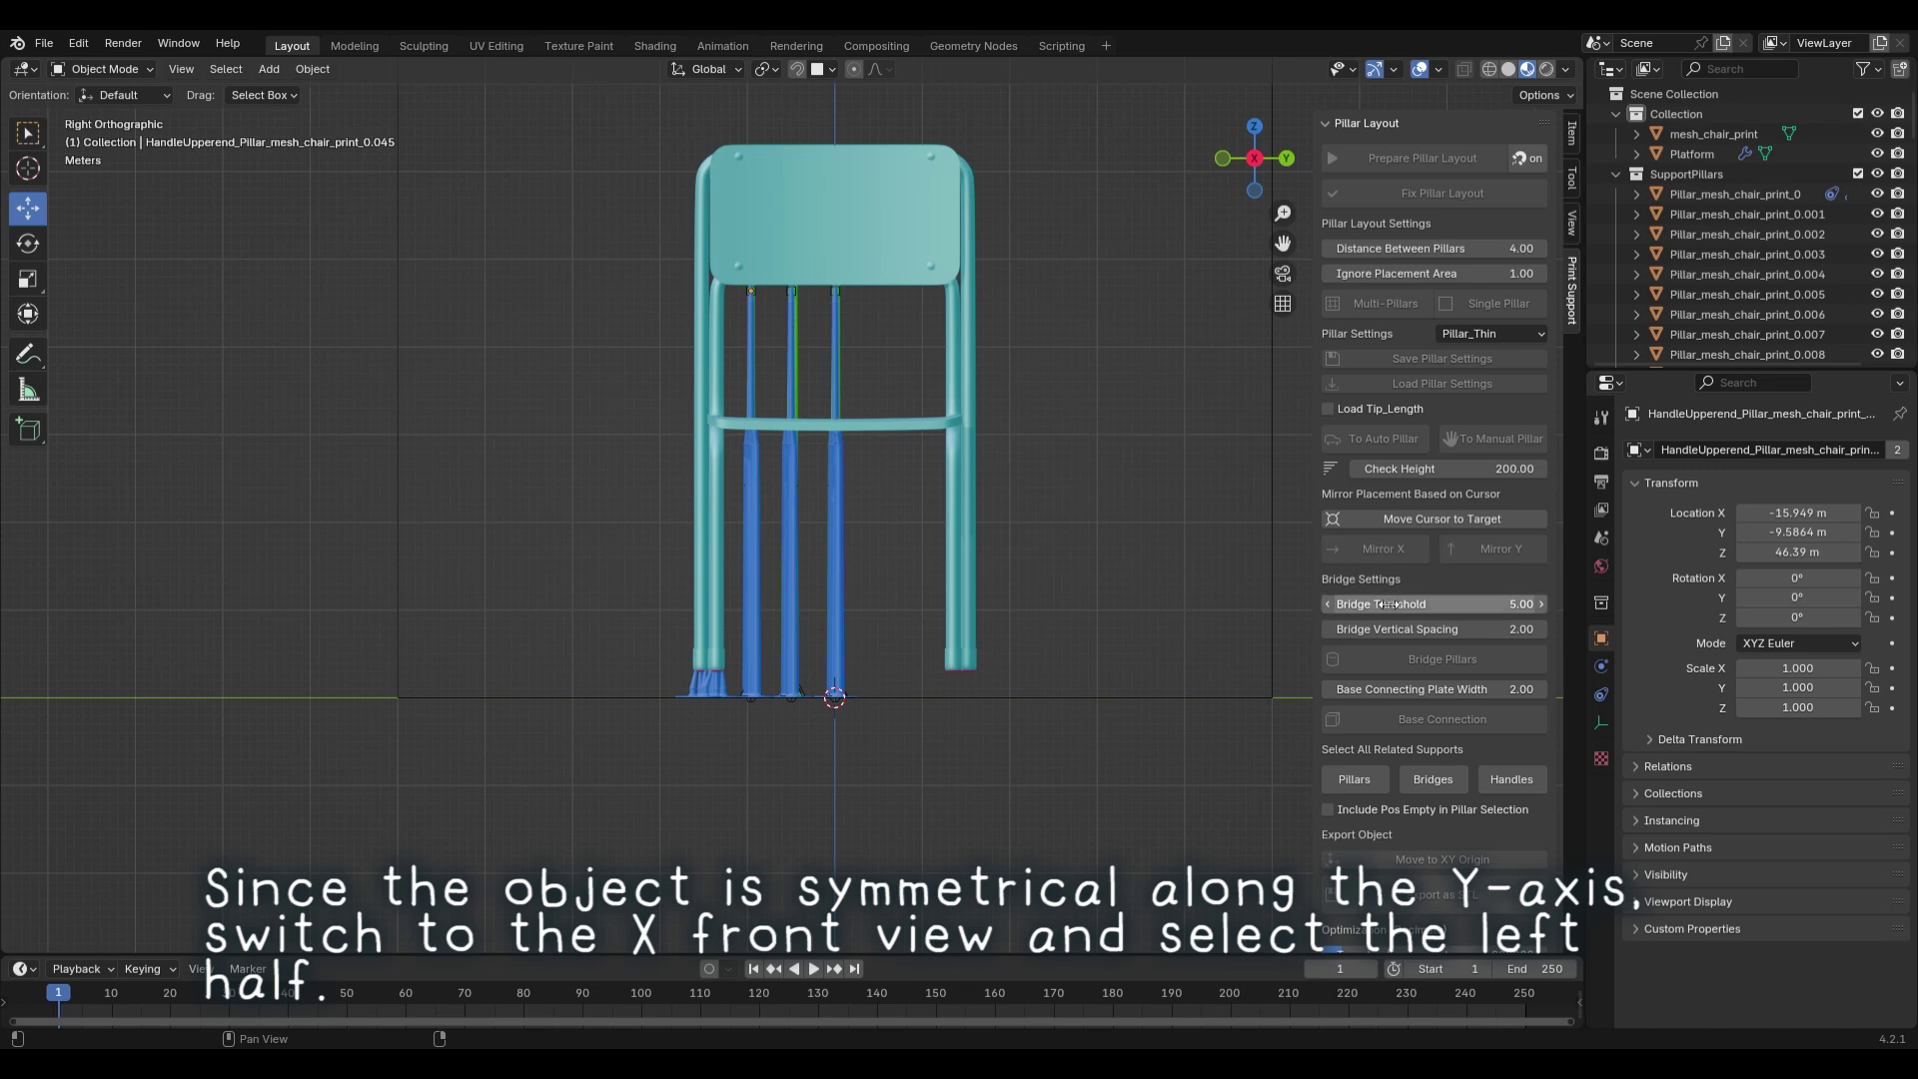
pyautogui.click(1357, 778)
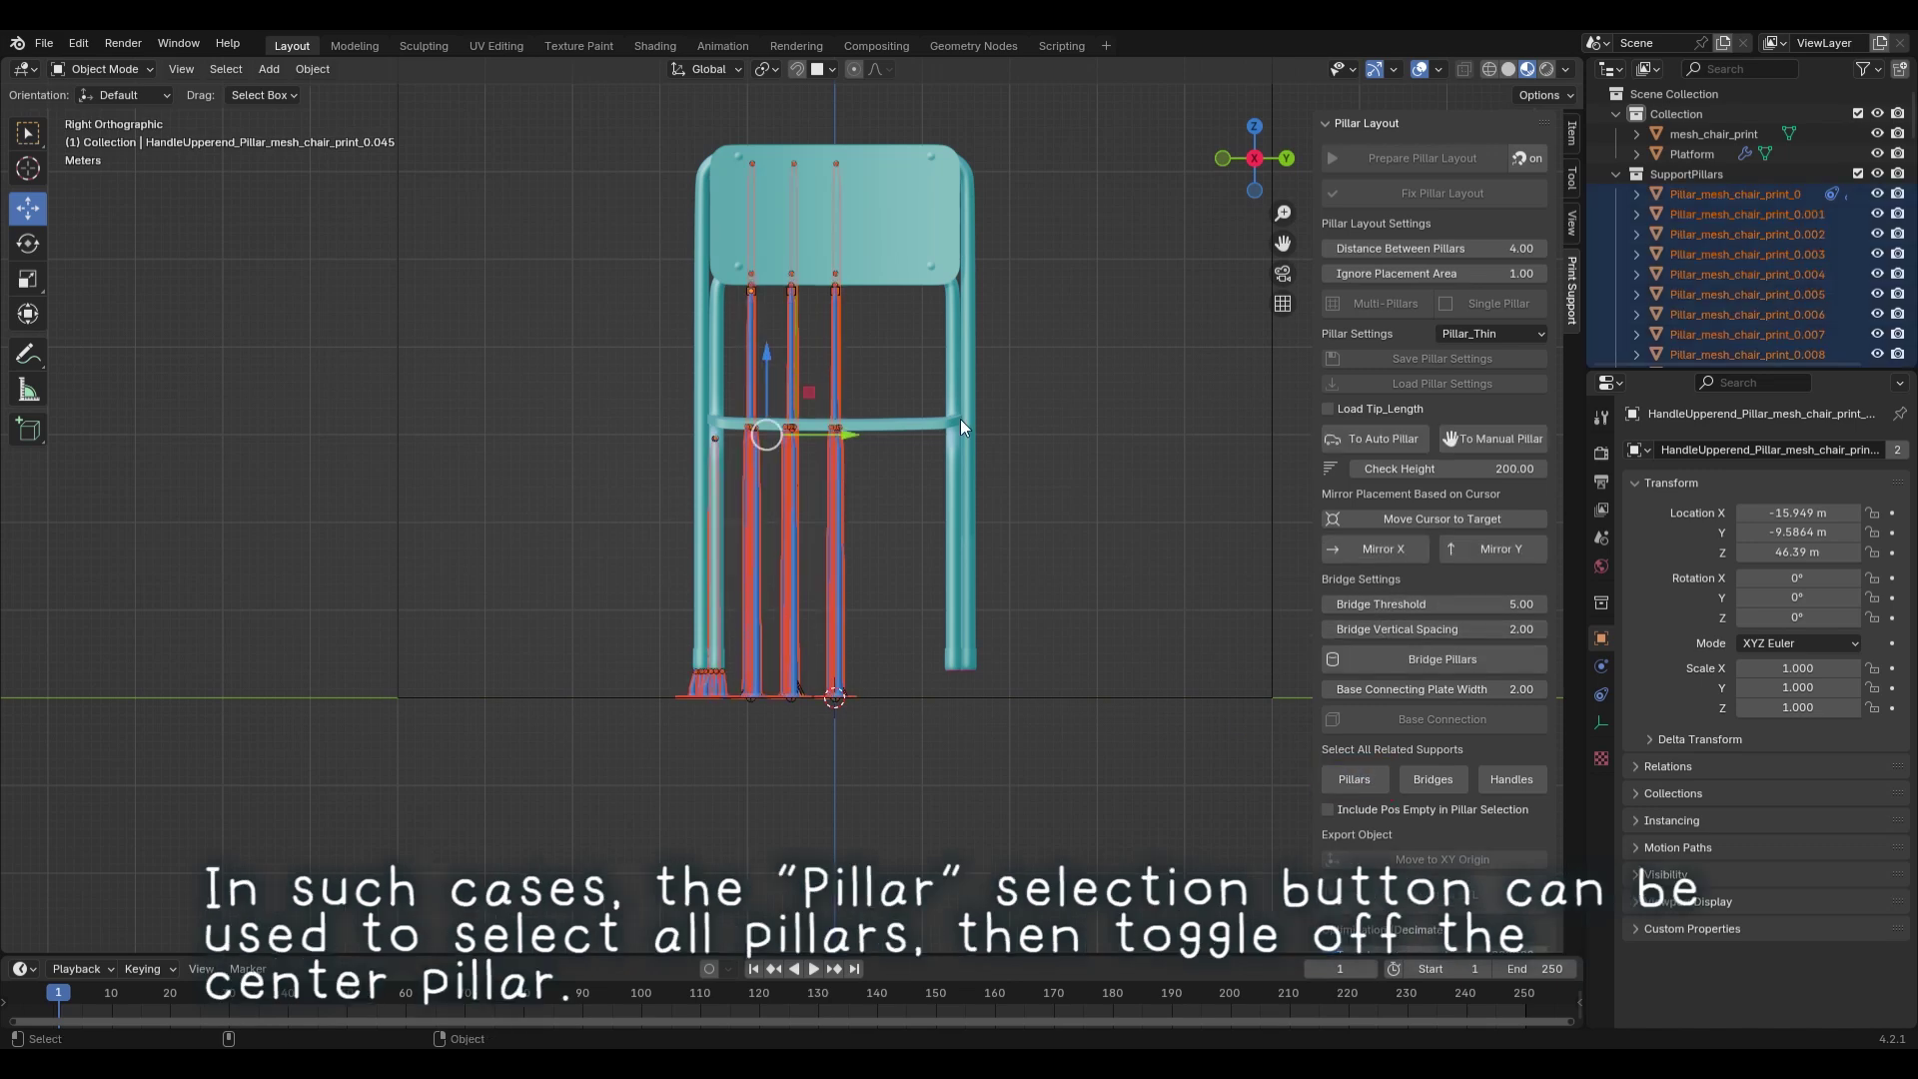
pyautogui.keyDown('ctrl'); pyautogui.moveTo(863, 422); pyautogui.dragTo(879, 518); pyautogui.keyUp('ctrl')
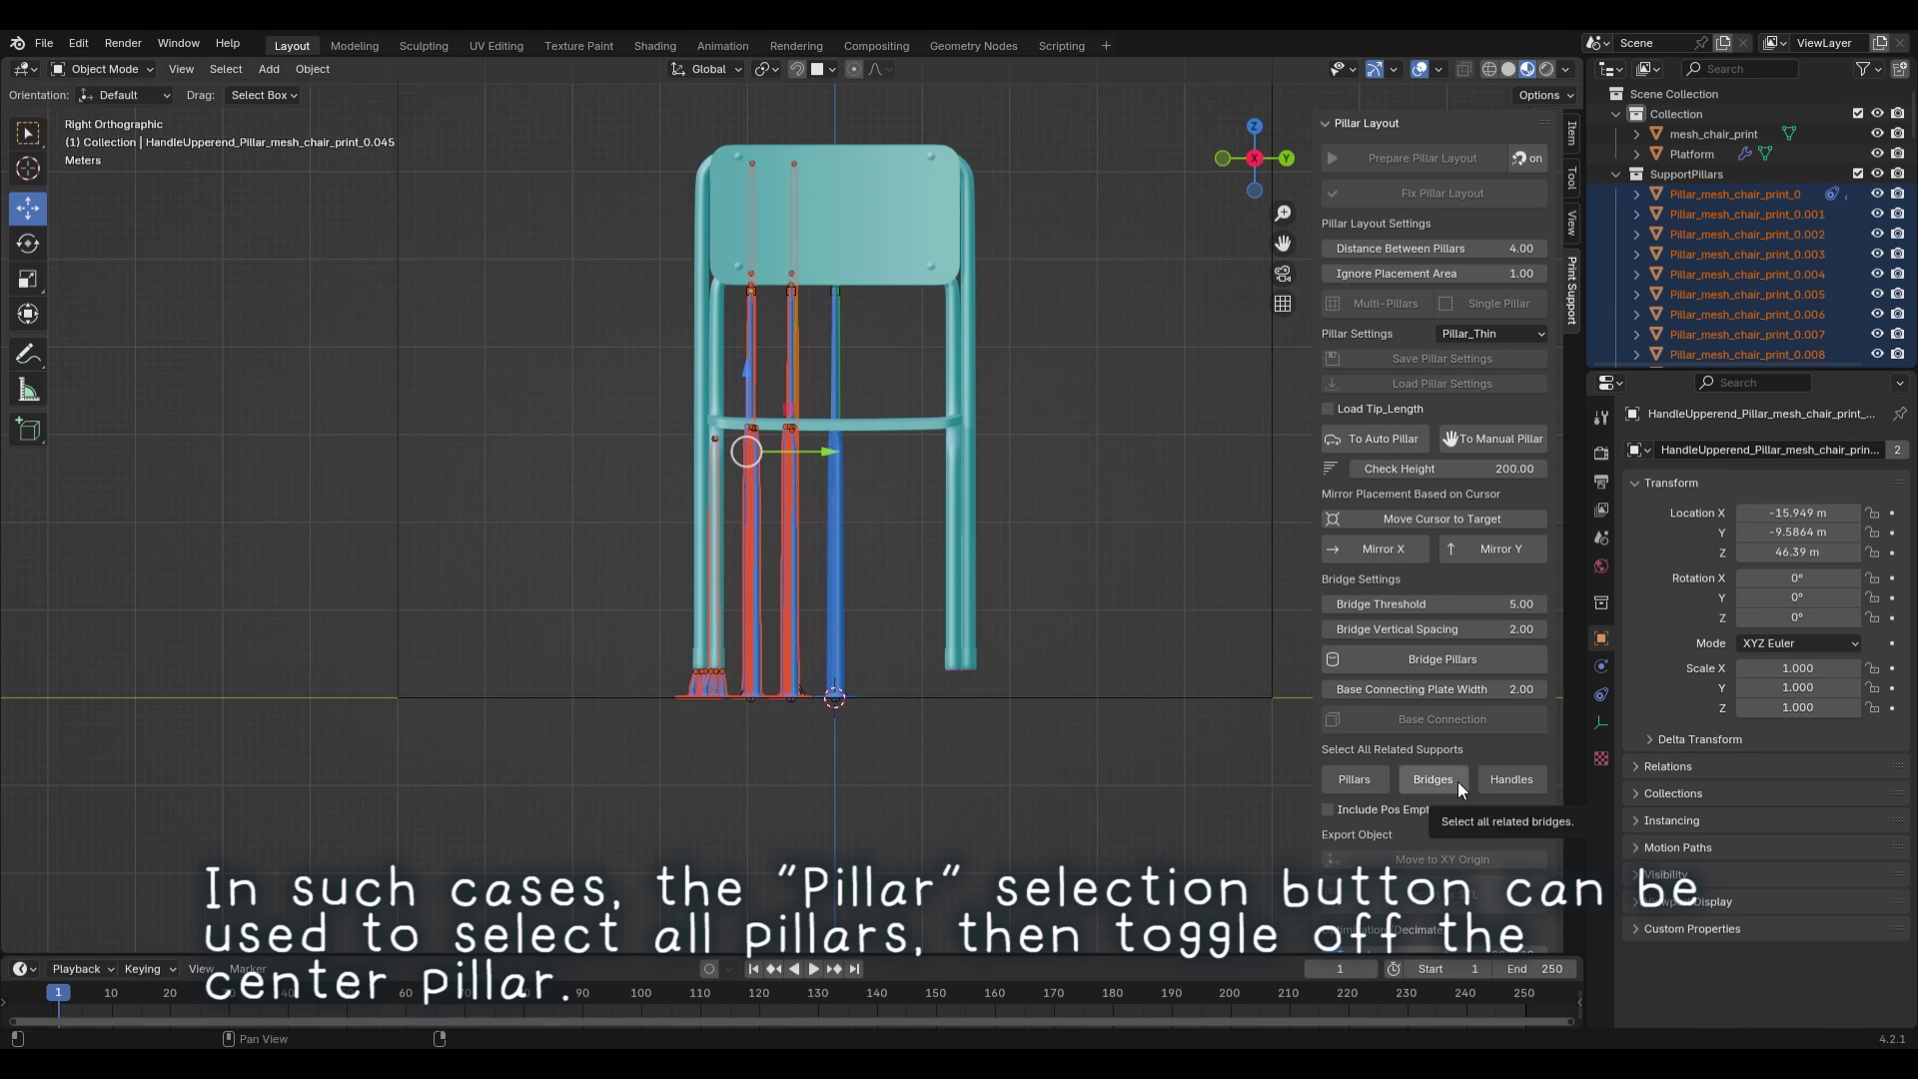
pyautogui.click(1497, 558)
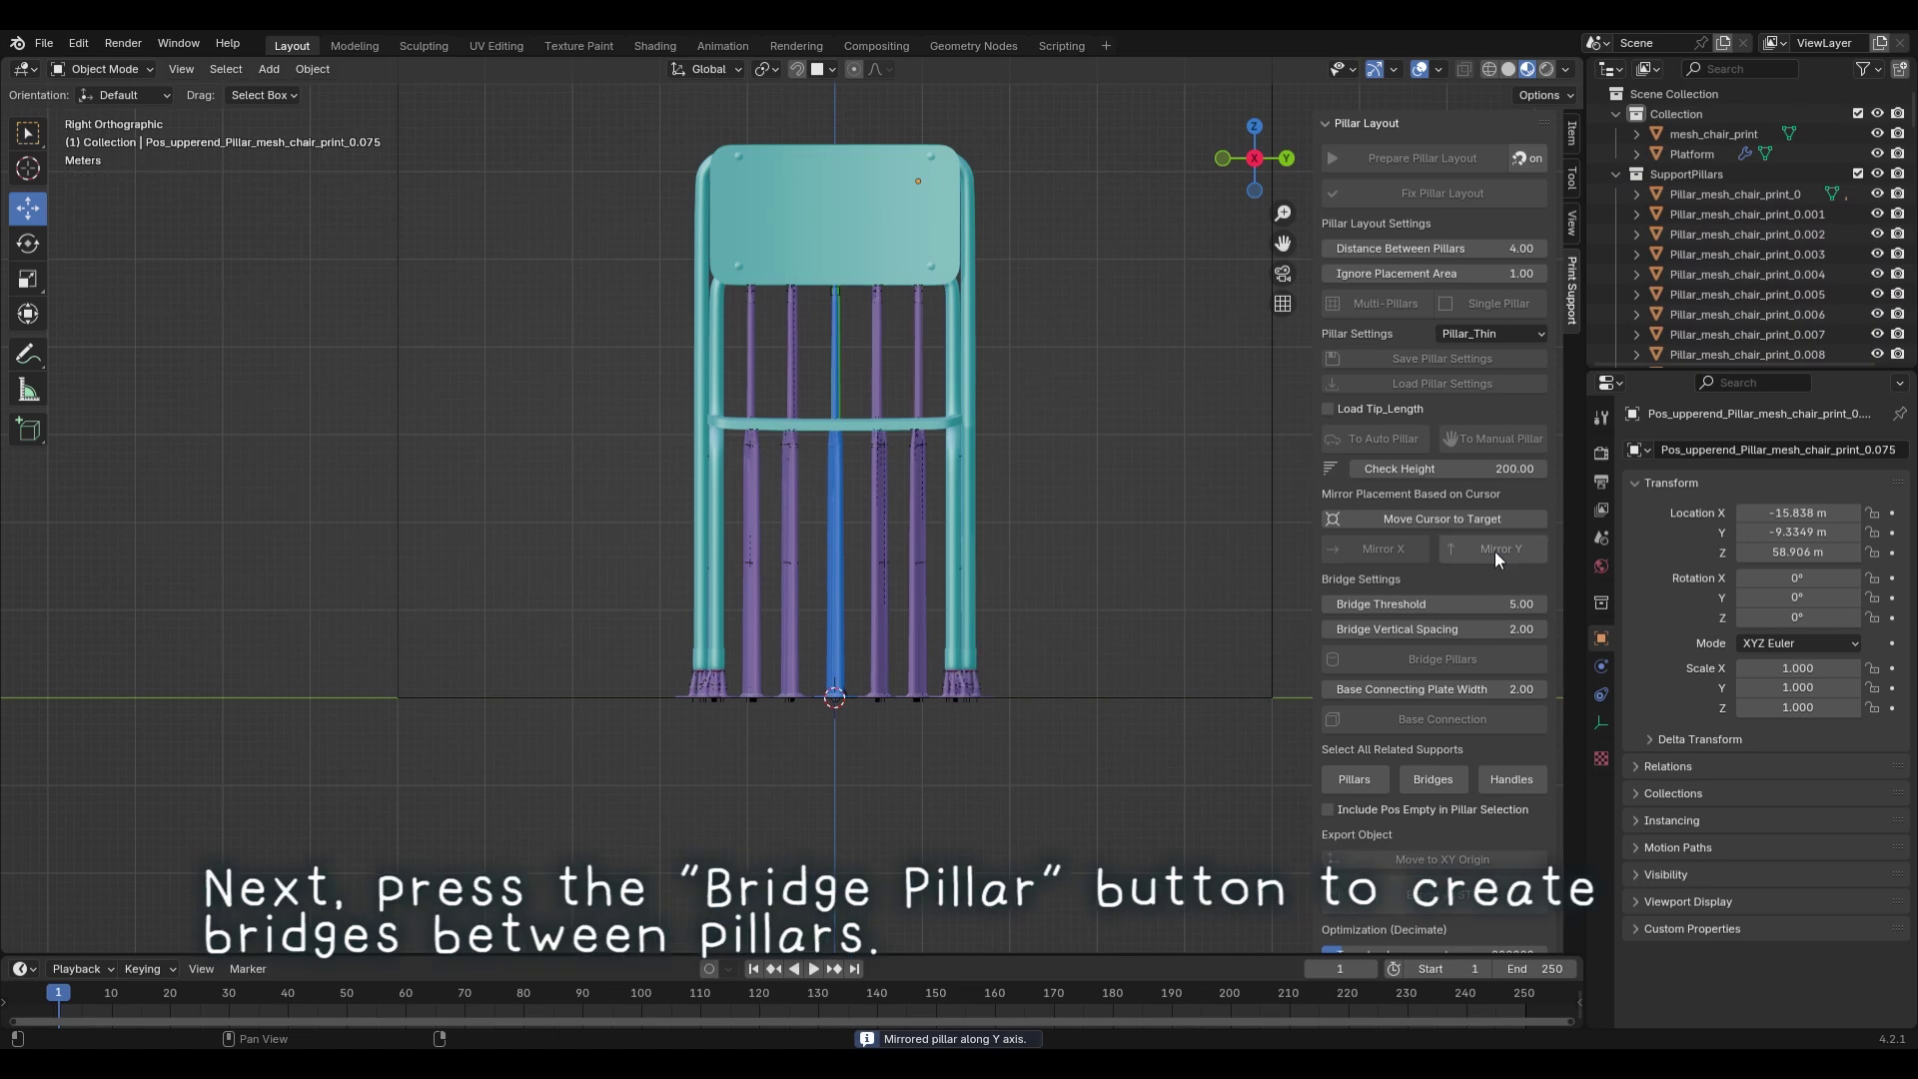
# - Select the chair mesh and create bridges between its pillars with threshold 5.00 and vertical spacing 2.00
pyautogui.click(841, 241)
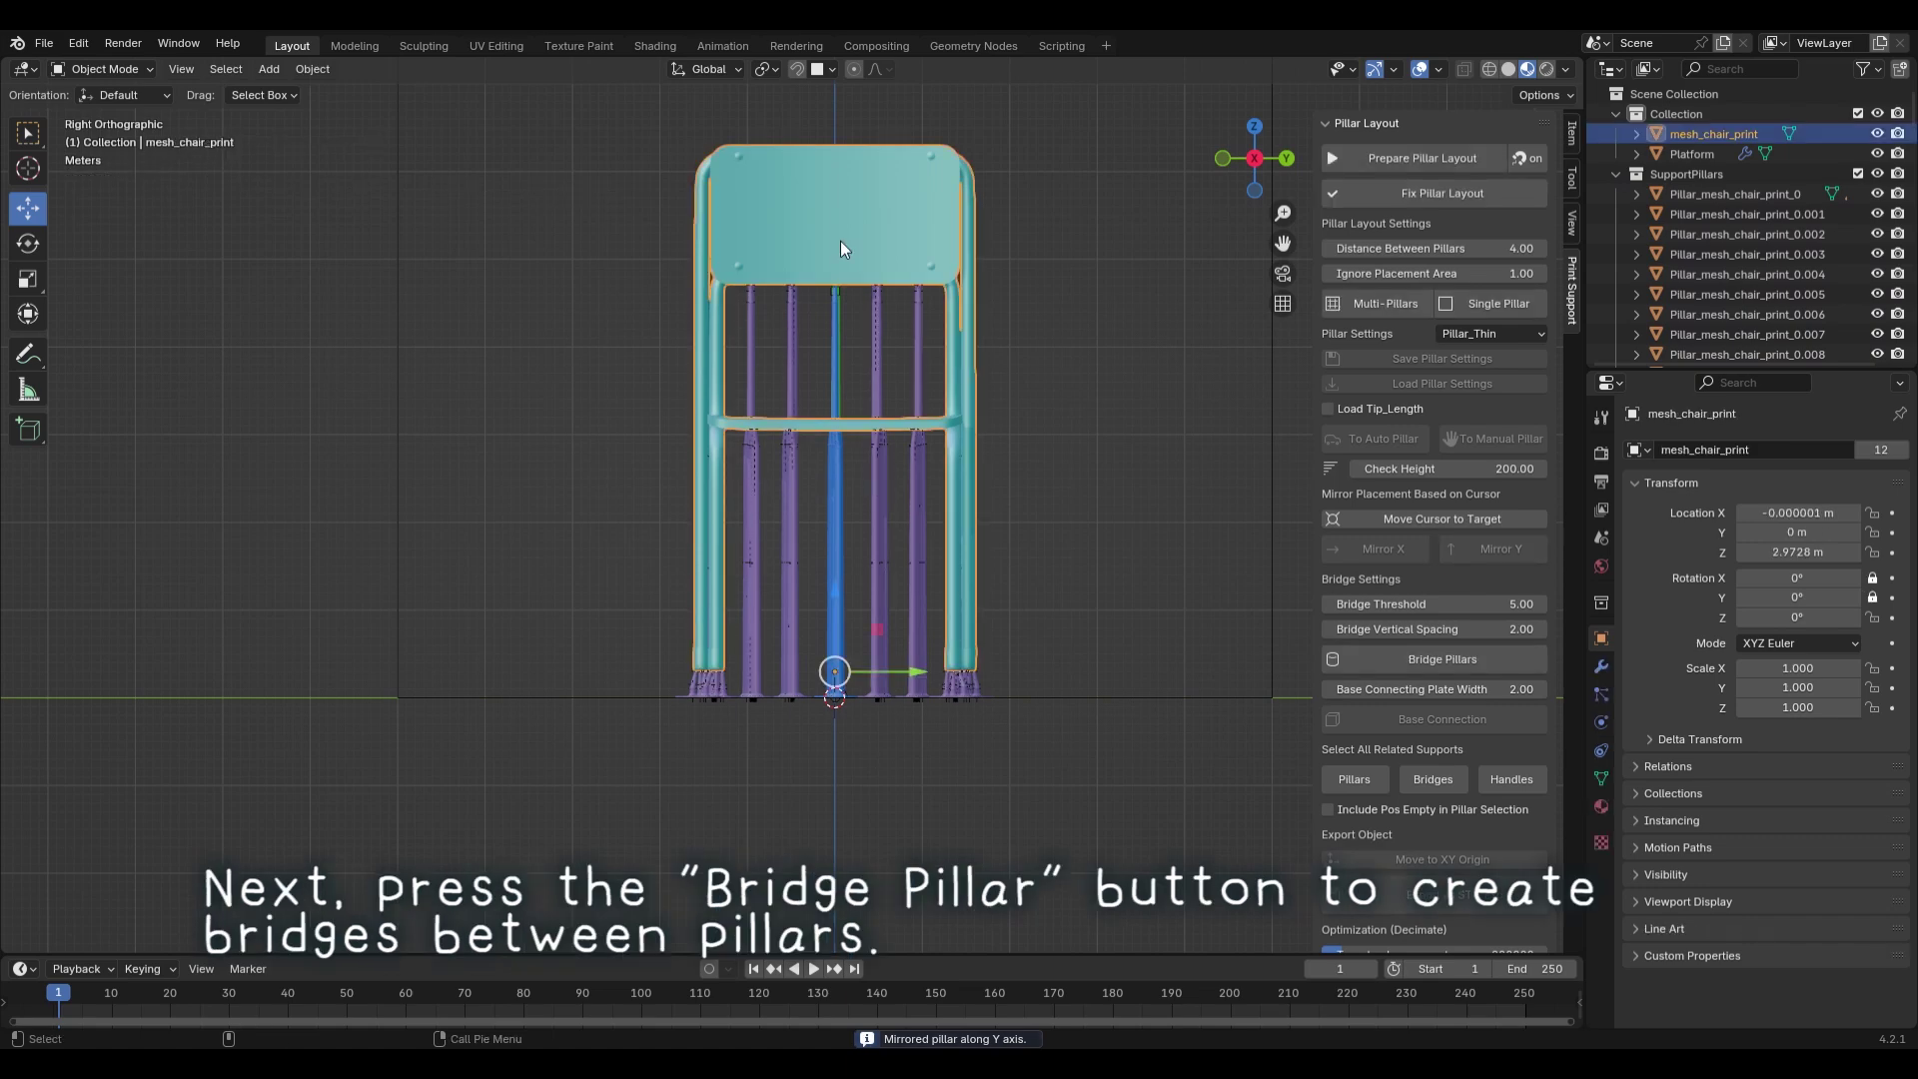
pyautogui.click(1398, 657)
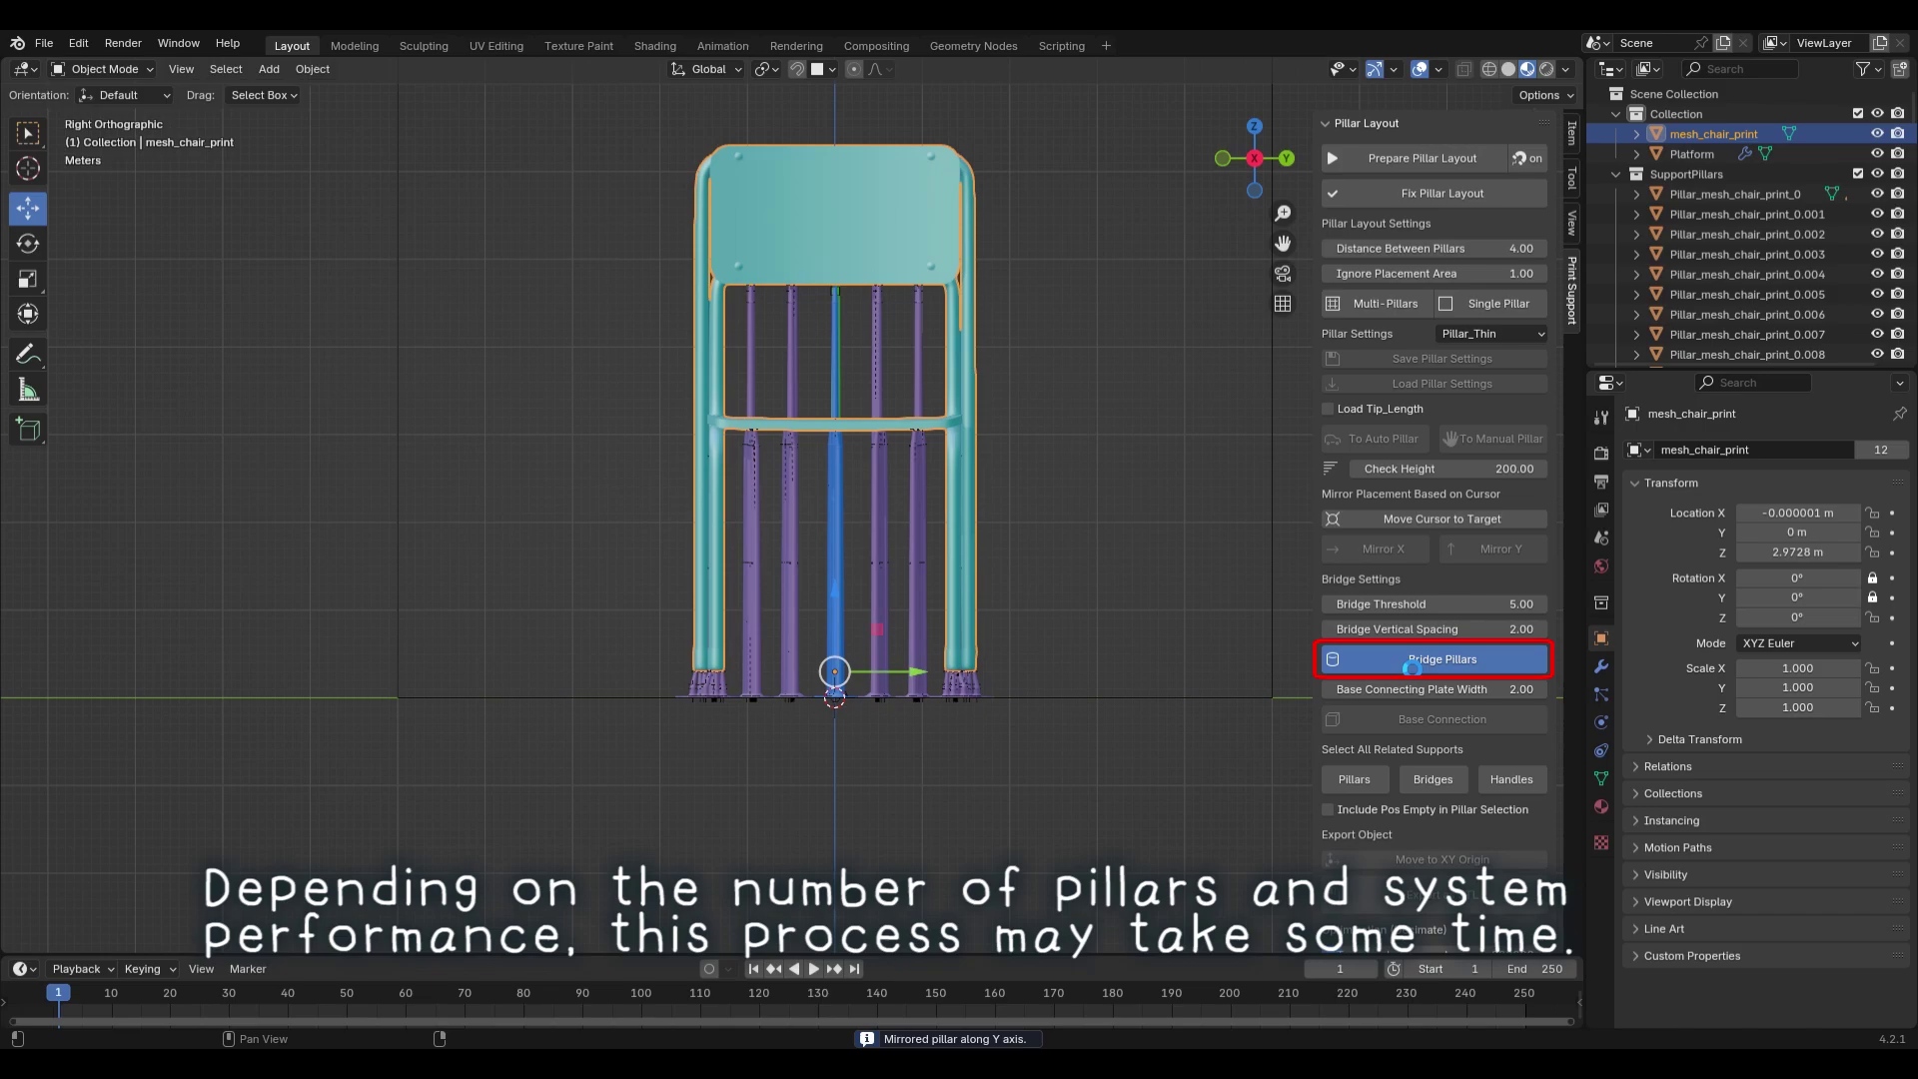
pyautogui.moveTo(1249, 430); pyautogui.dragTo(285, 420, button='middle')
# - Fix the chair's pillar layout and connect the pillar bases with a connecting plate width of 2.00
pyautogui.click(949, 220)
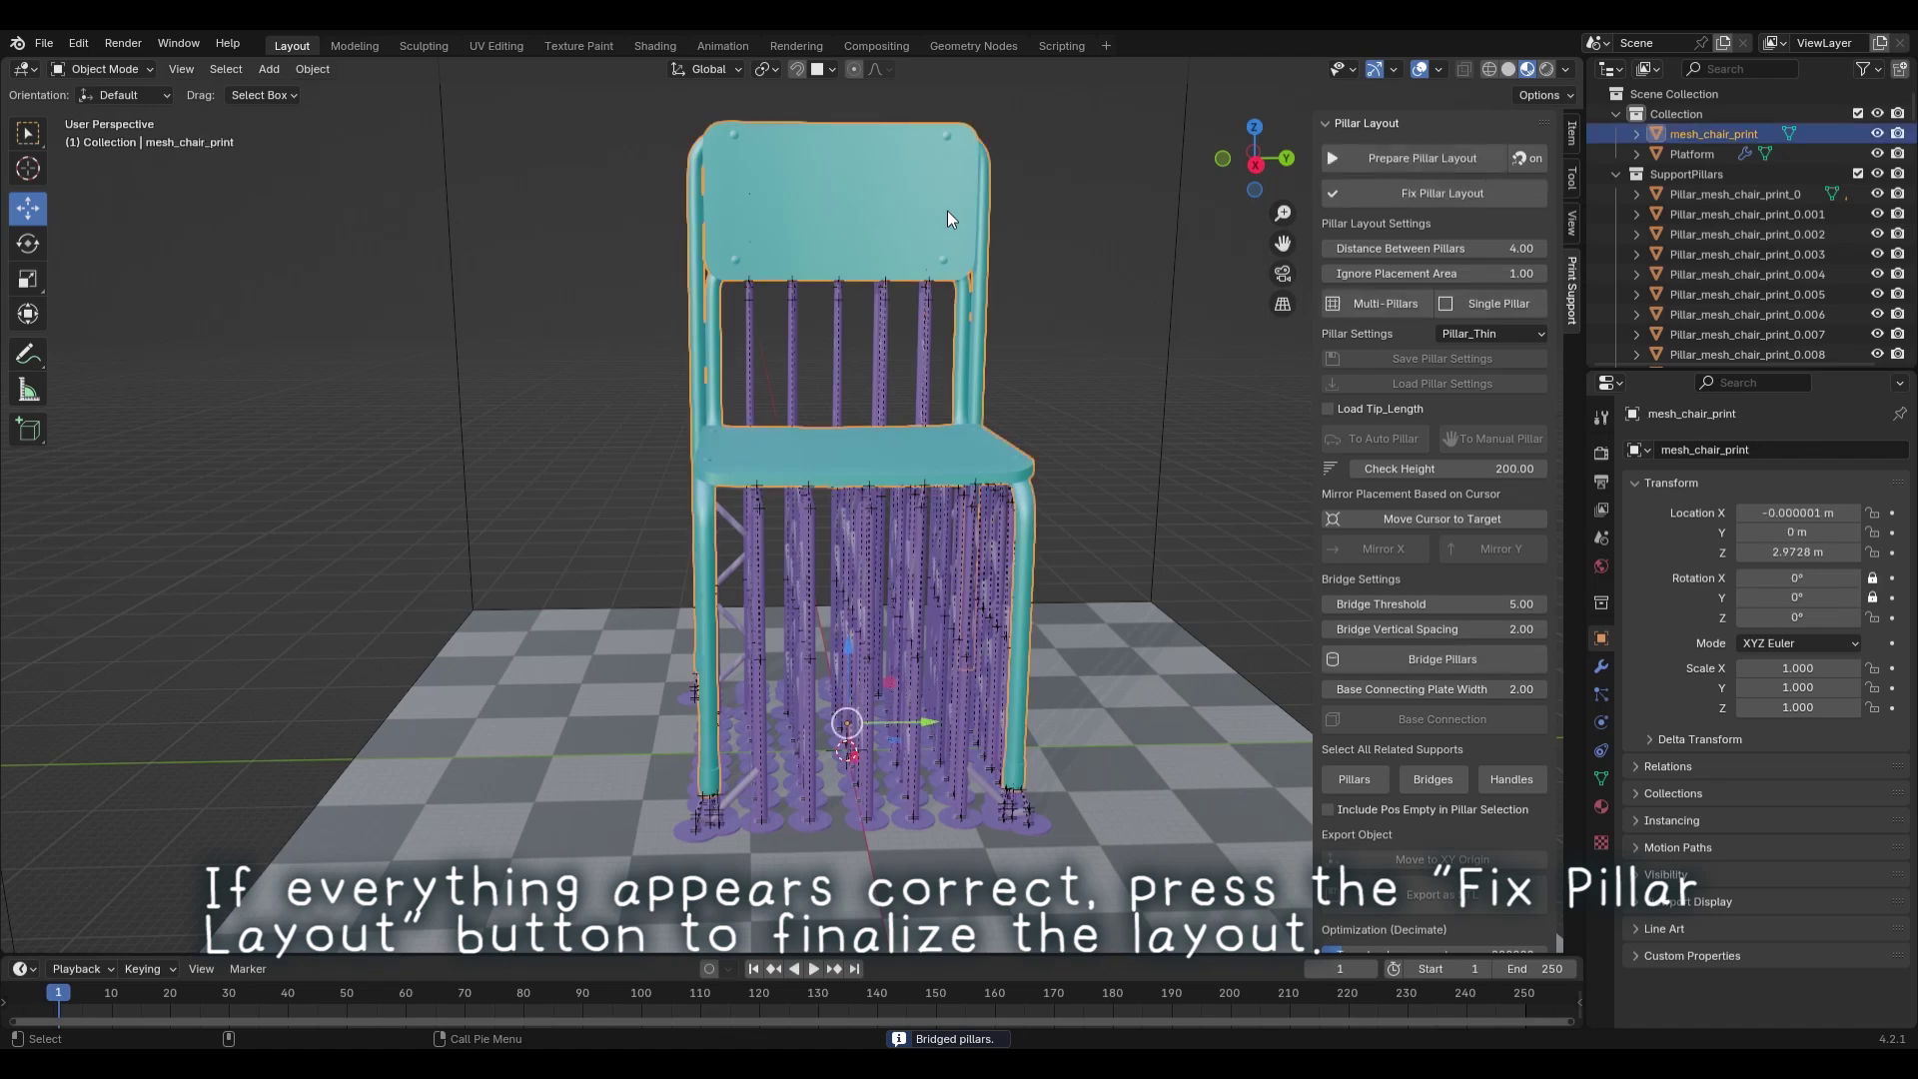
pyautogui.click(1359, 191)
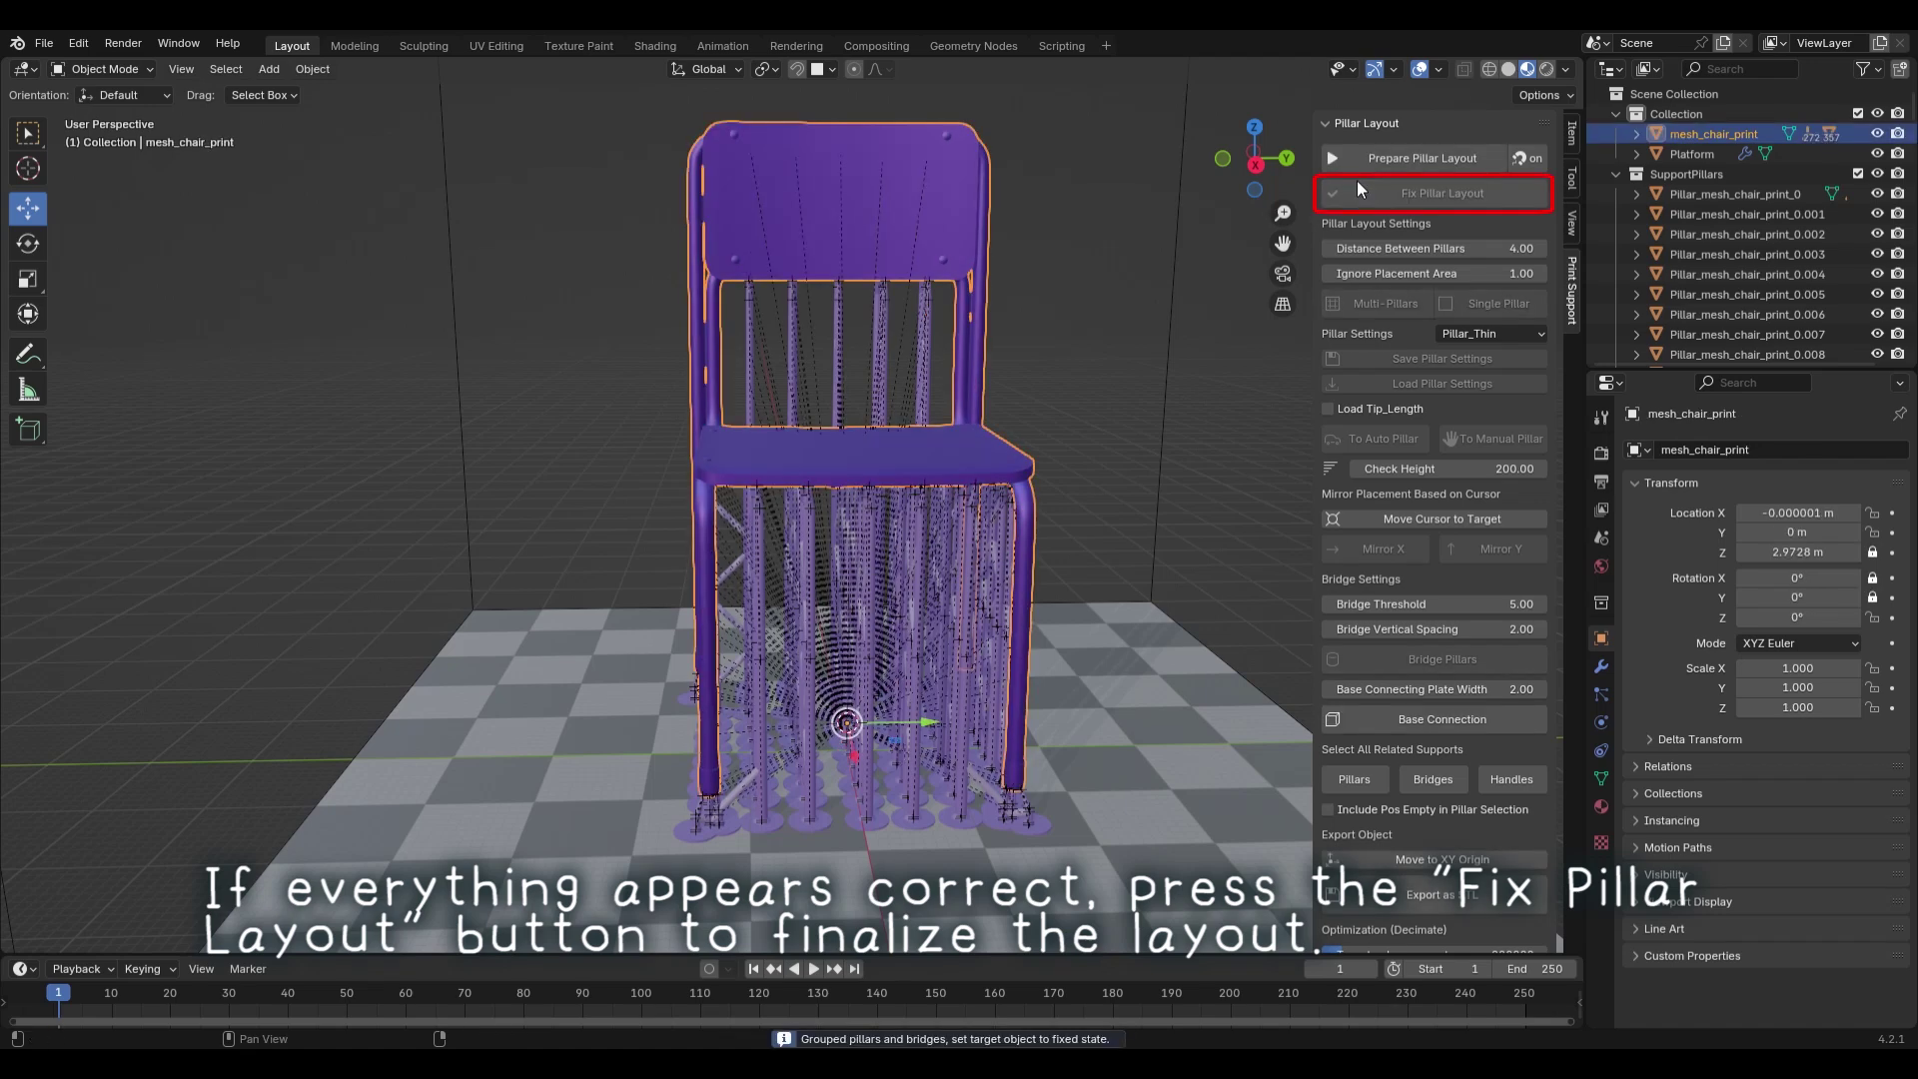
pyautogui.click(1402, 721)
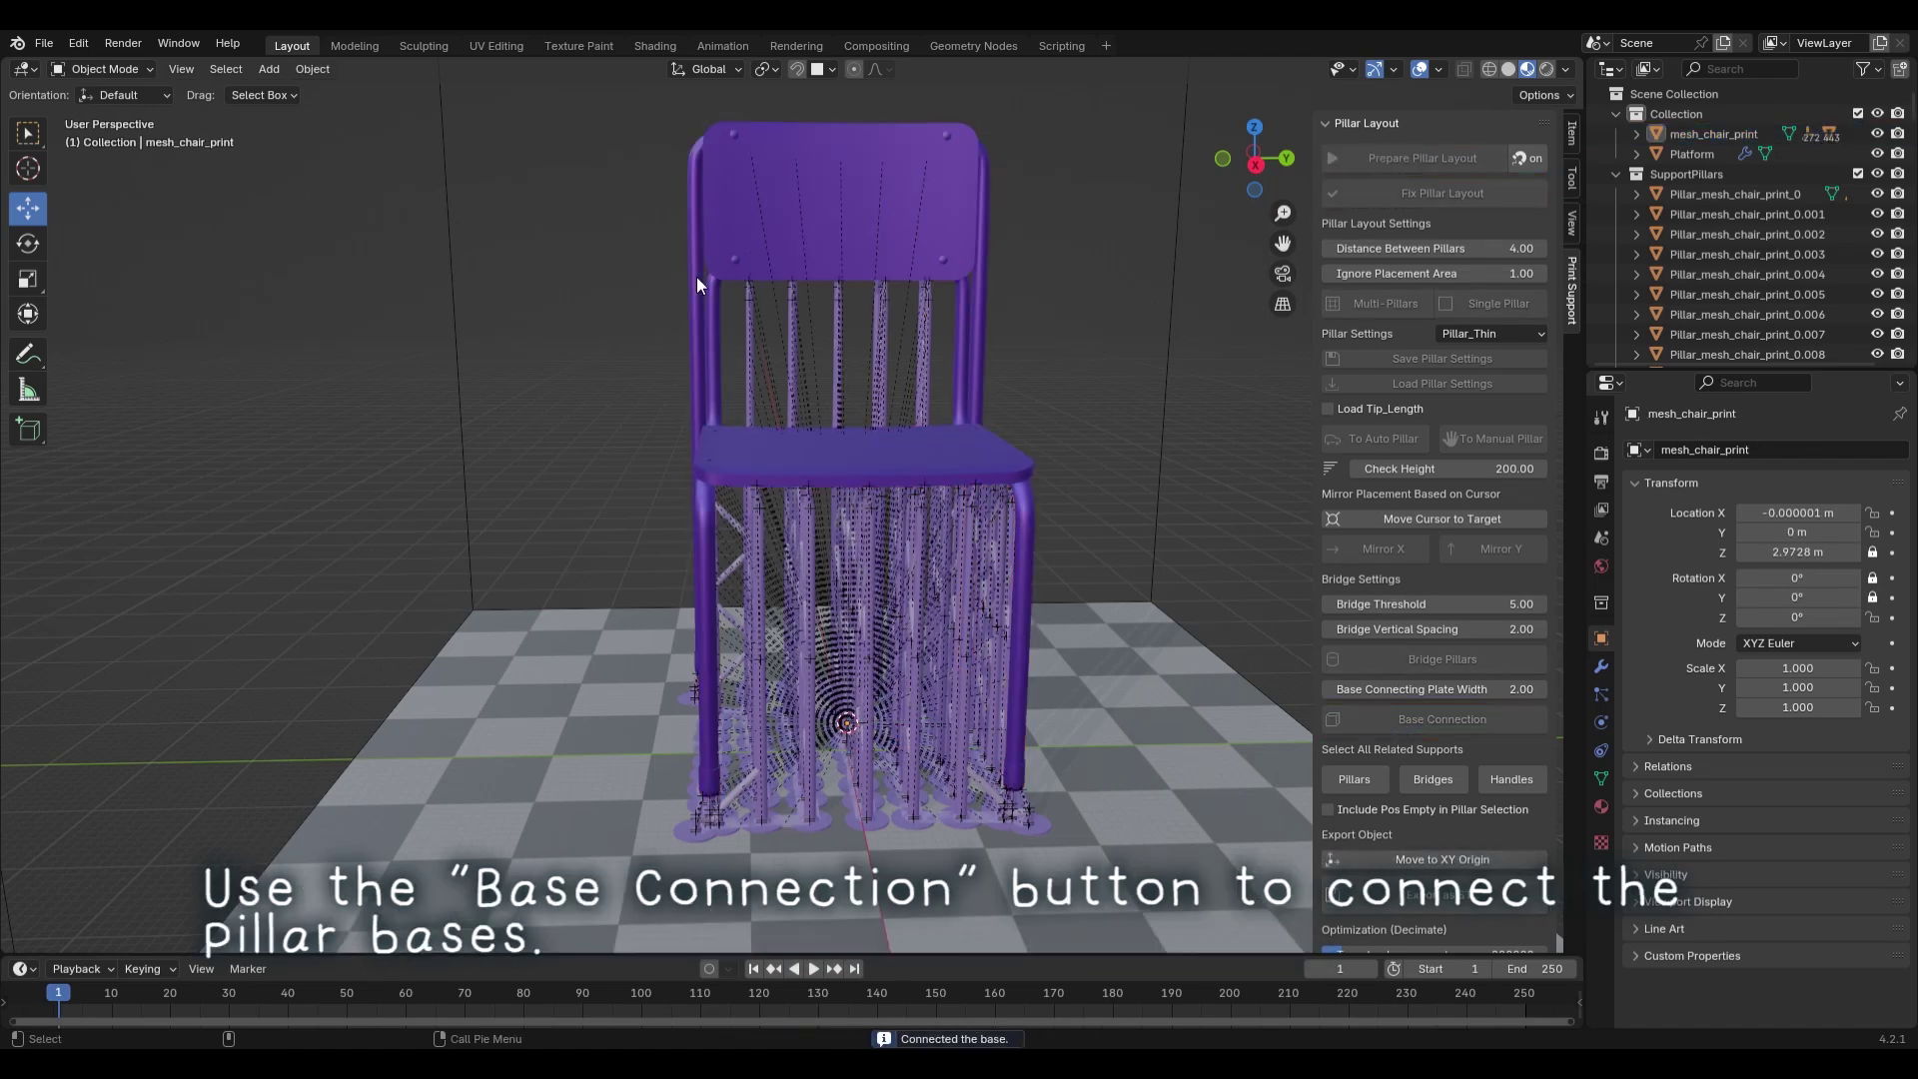
# - Select the chair with its supports and export it as Nunchaku_B.stl to the print_data folder
pyautogui.click(783, 222)
pyautogui.click(1399, 894)
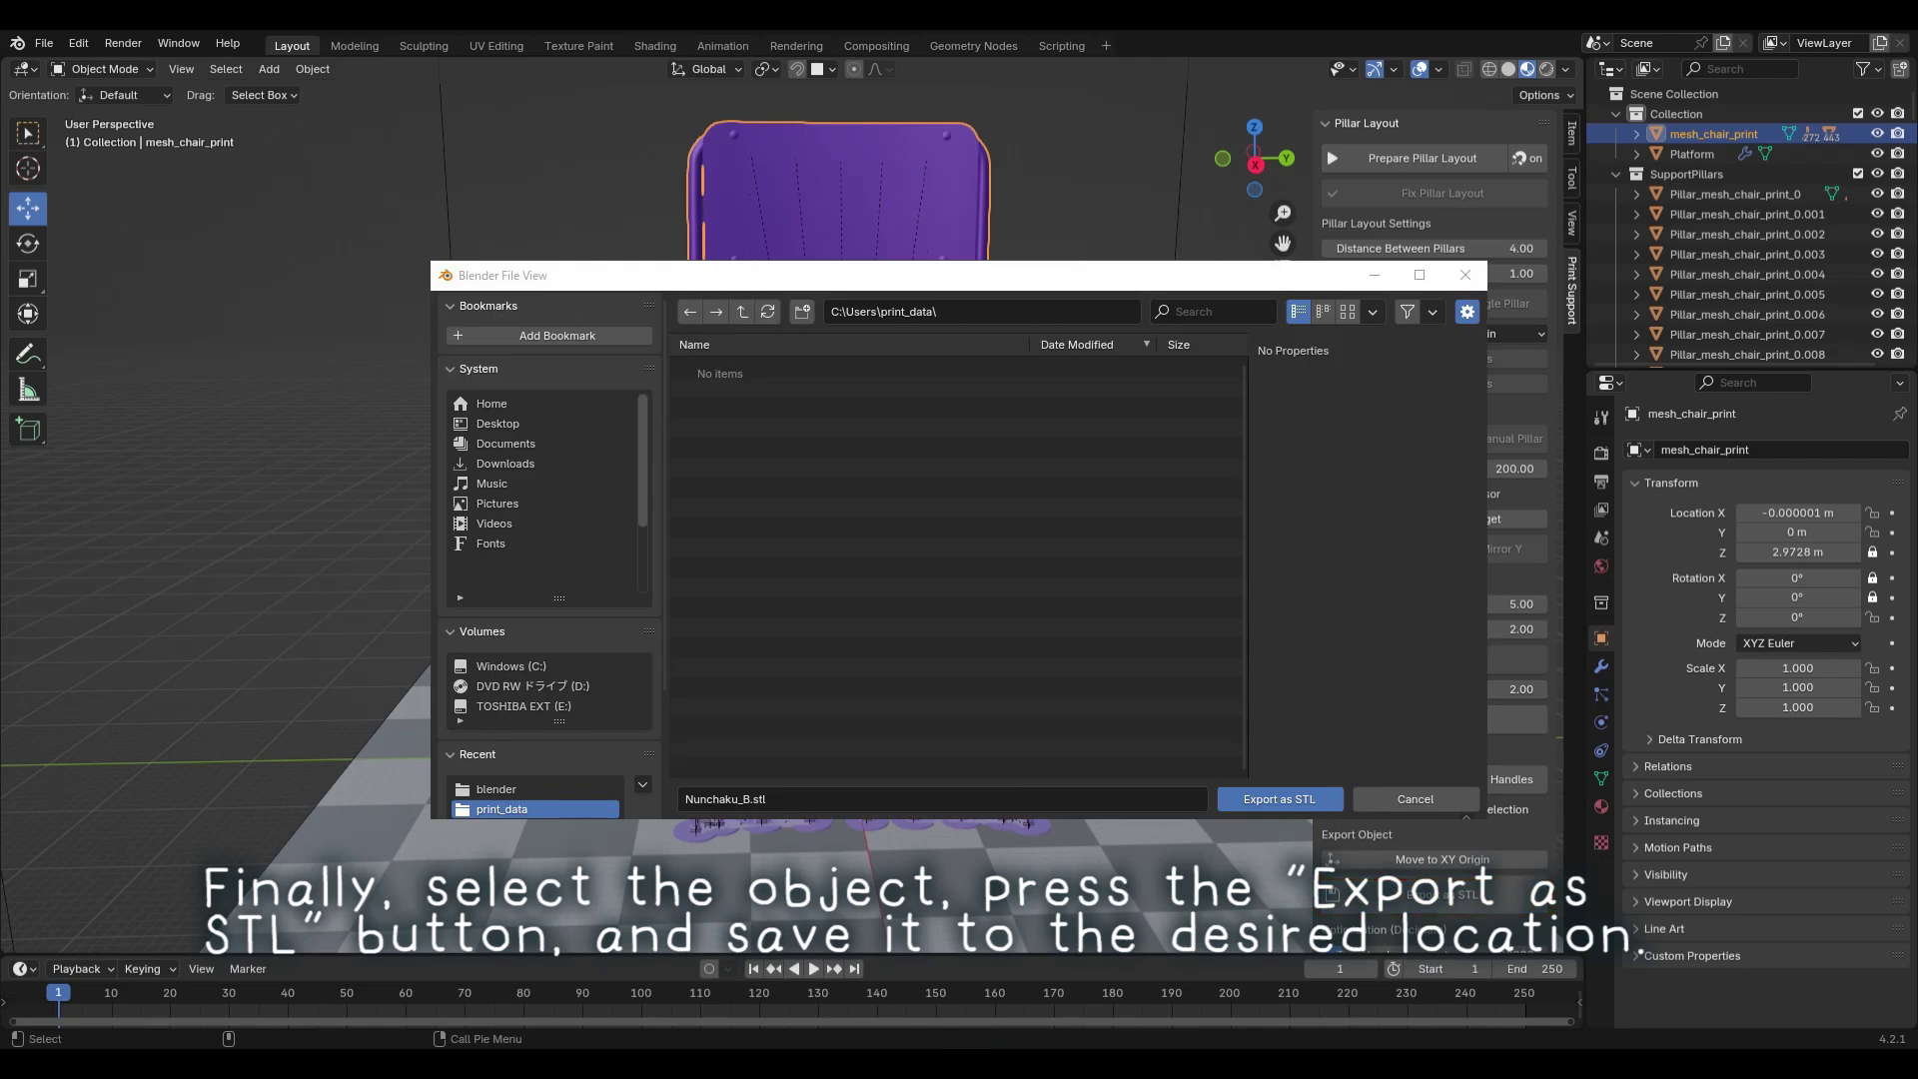
pyautogui.click(1280, 799)
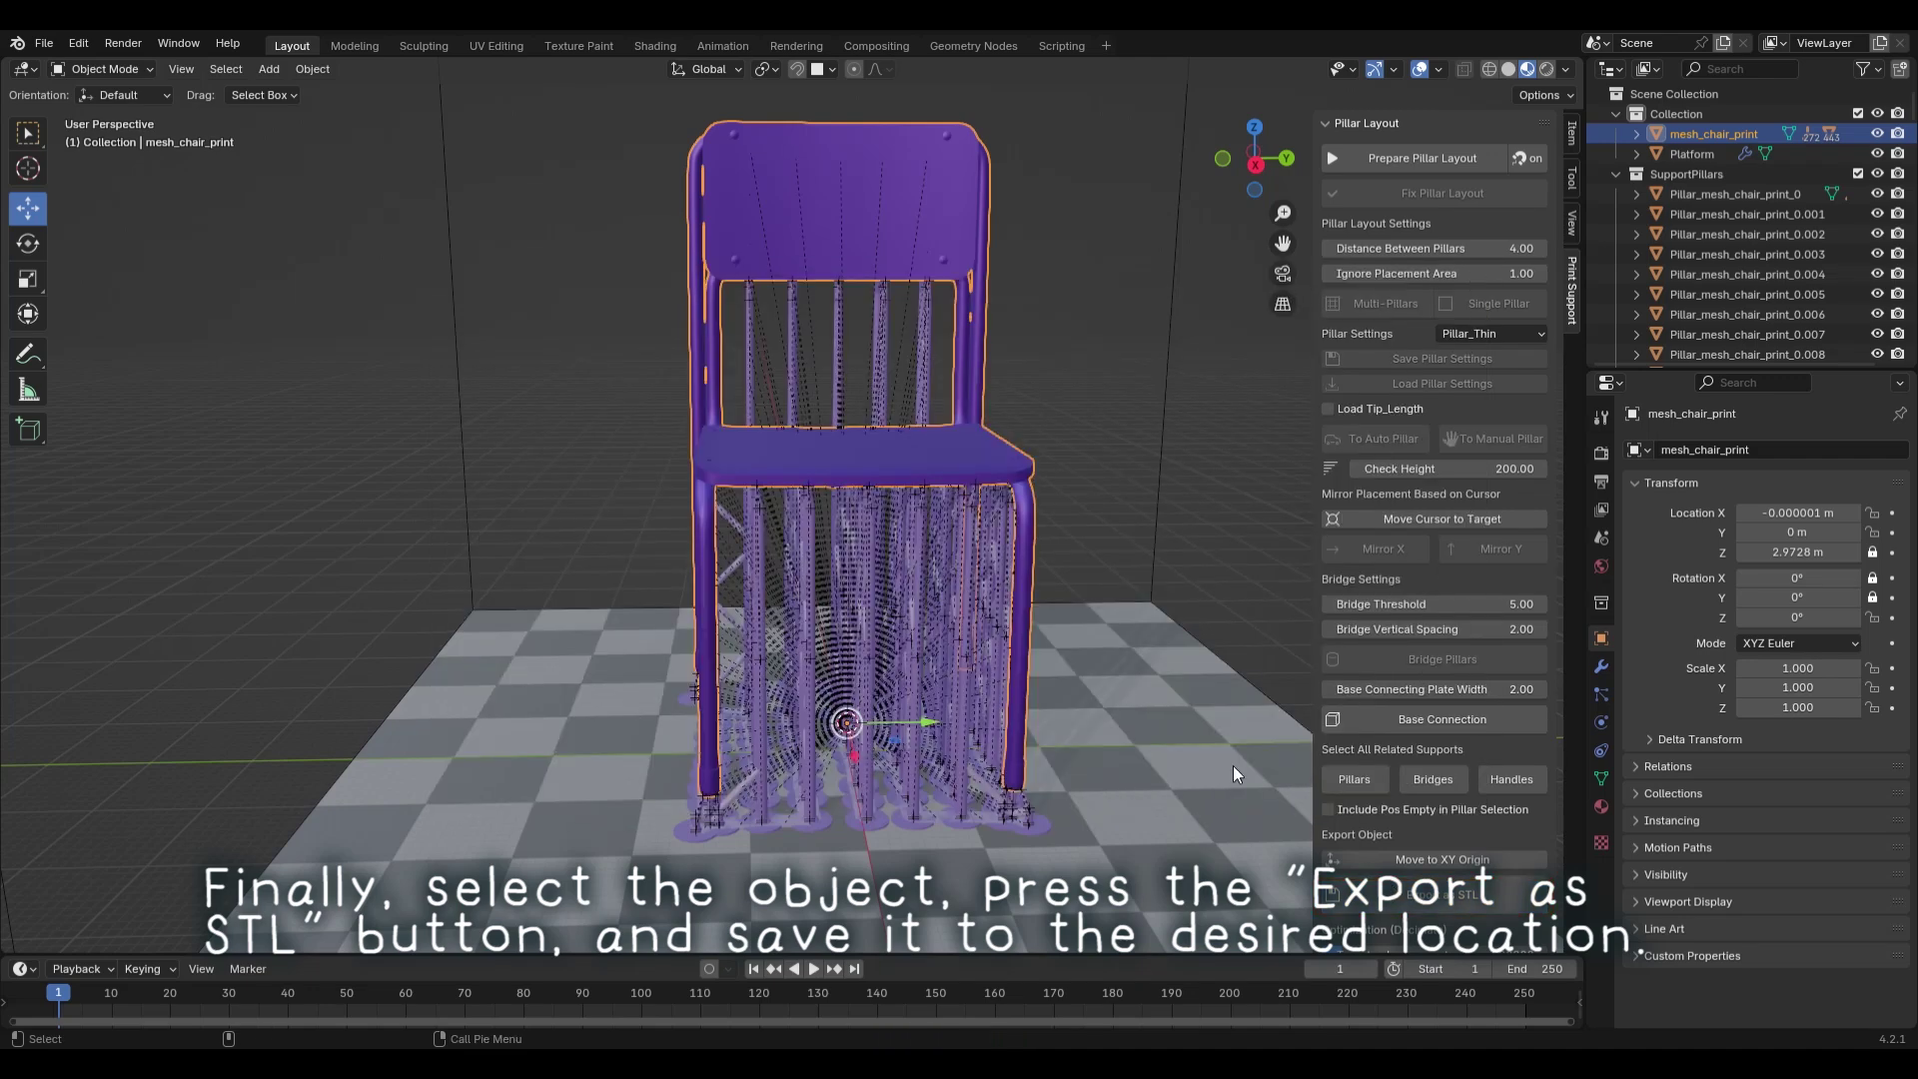